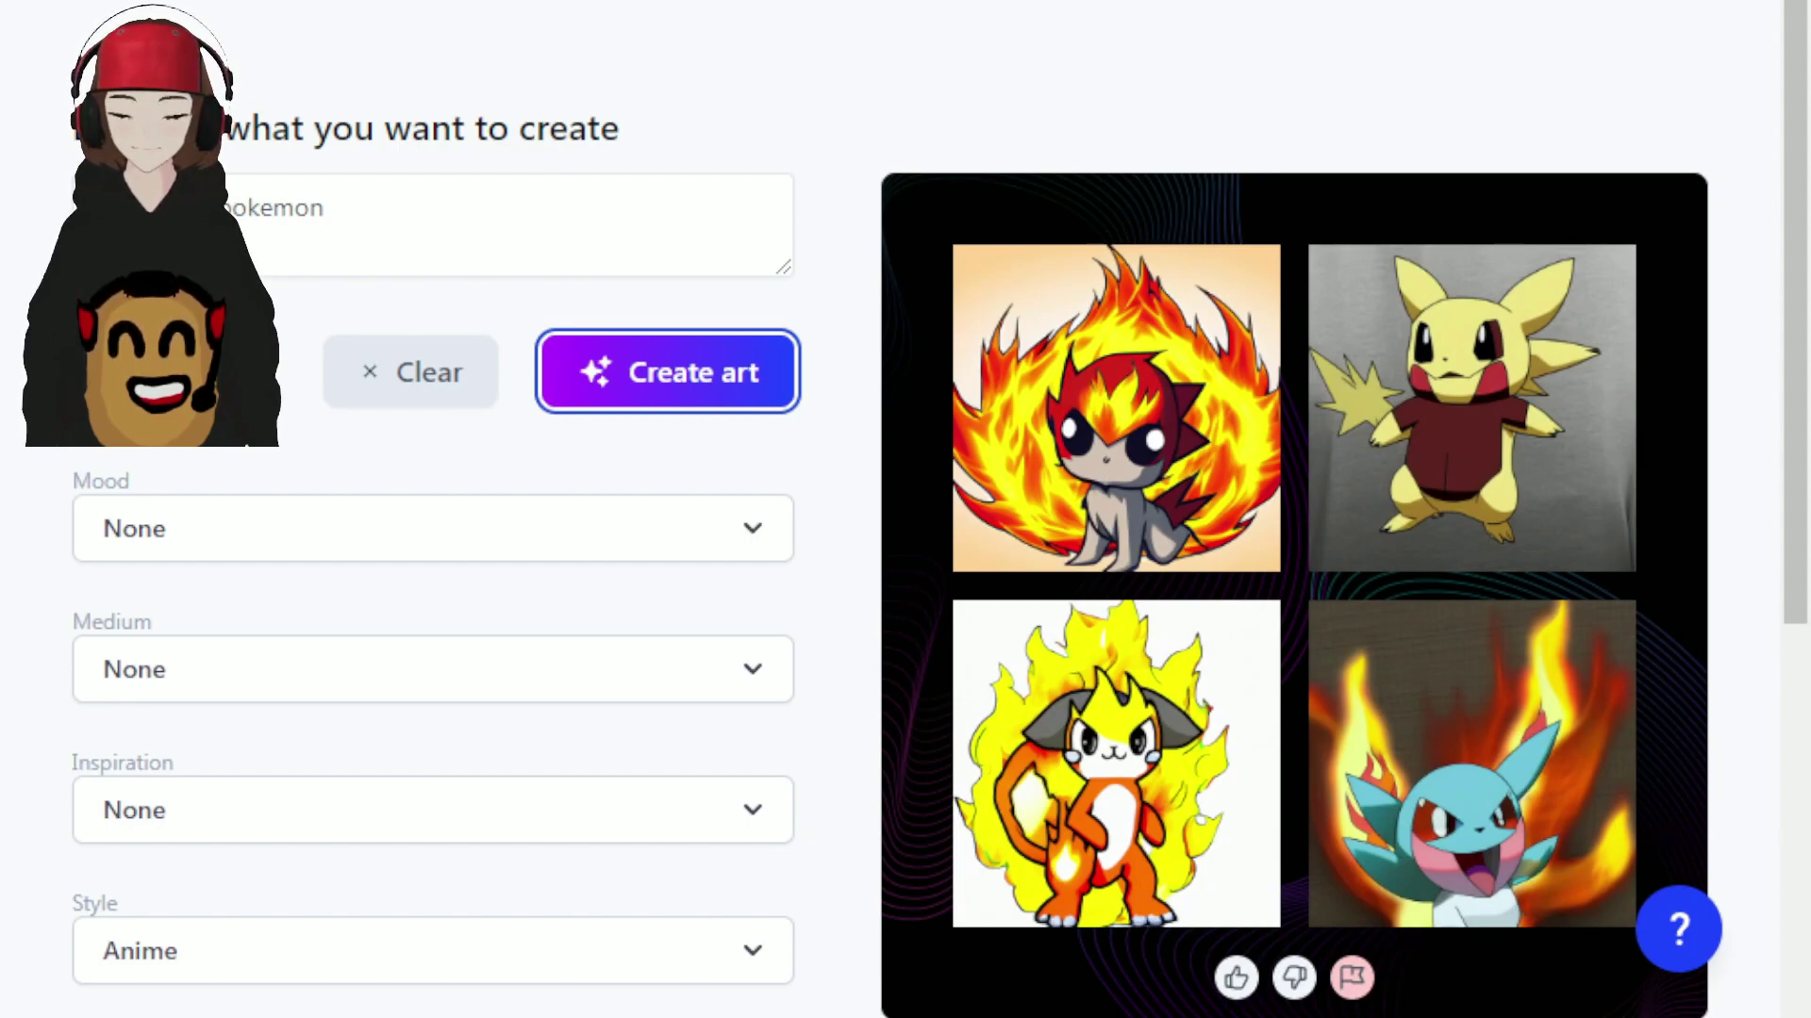
Generate art for the prompt "small grass type pokemon", and again for "small potato grass type pokemon".
mouse_move(1604, 554)
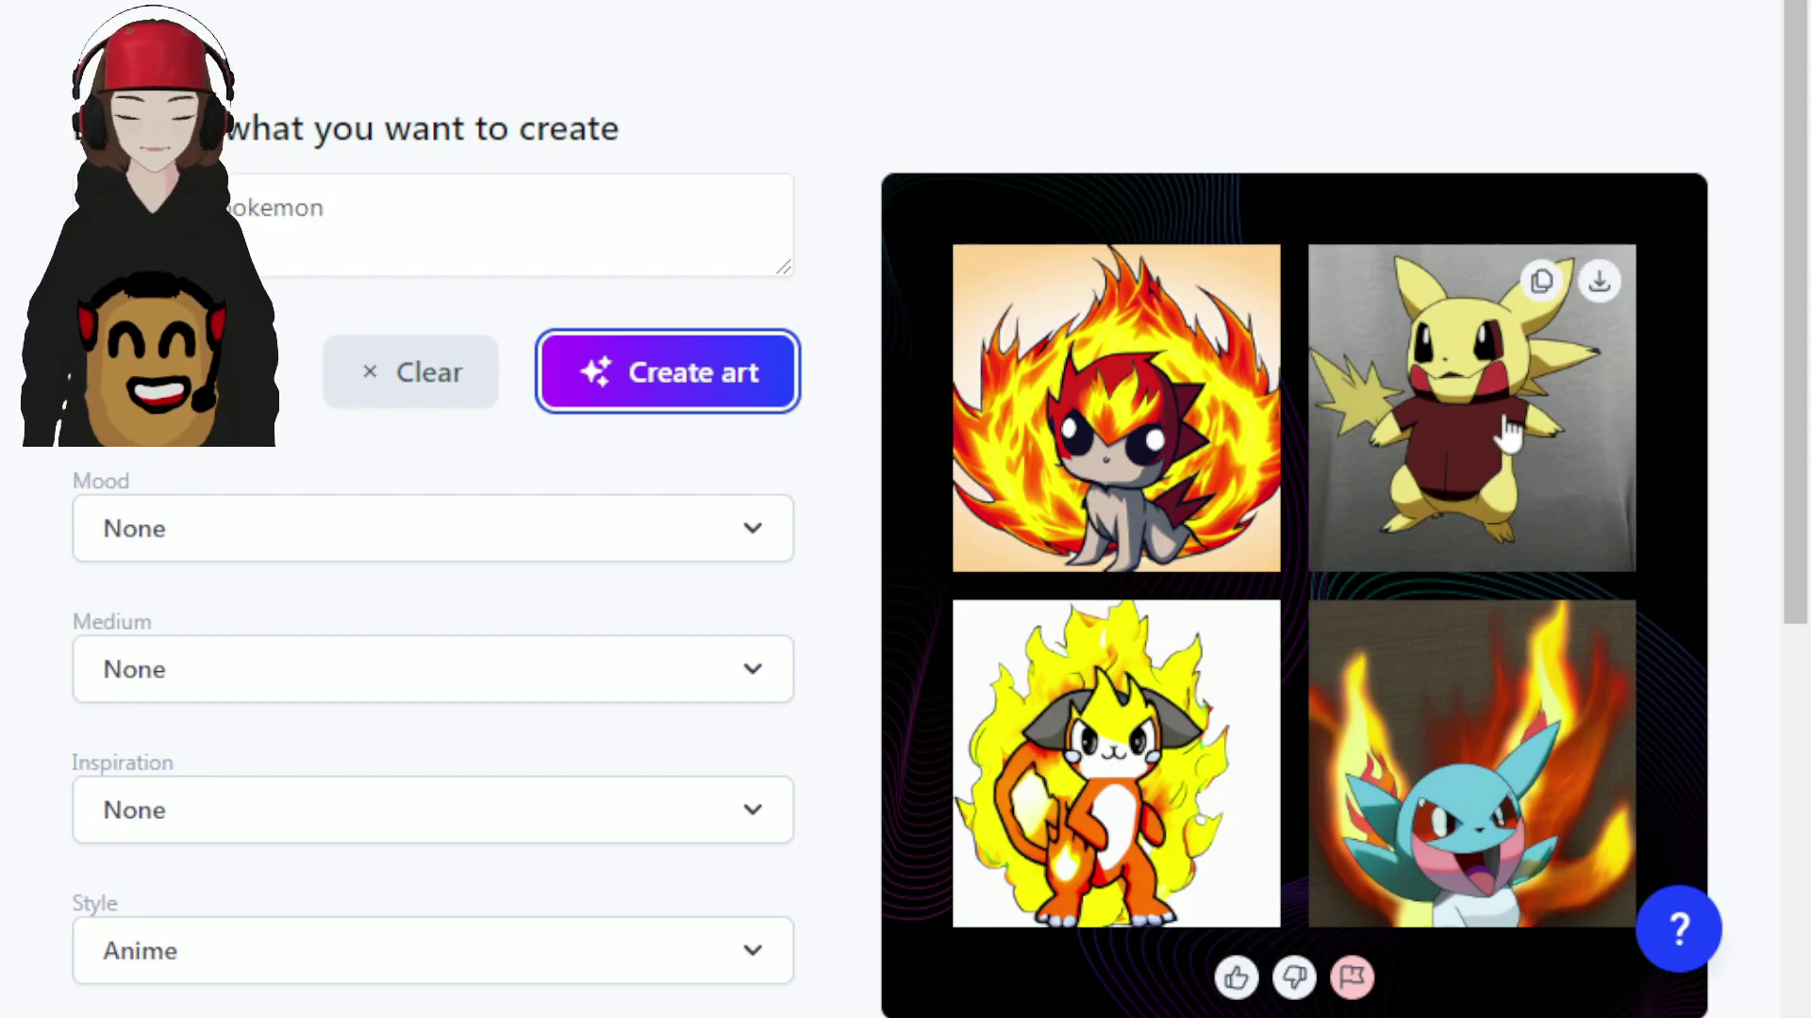
mouse_move(1483, 687)
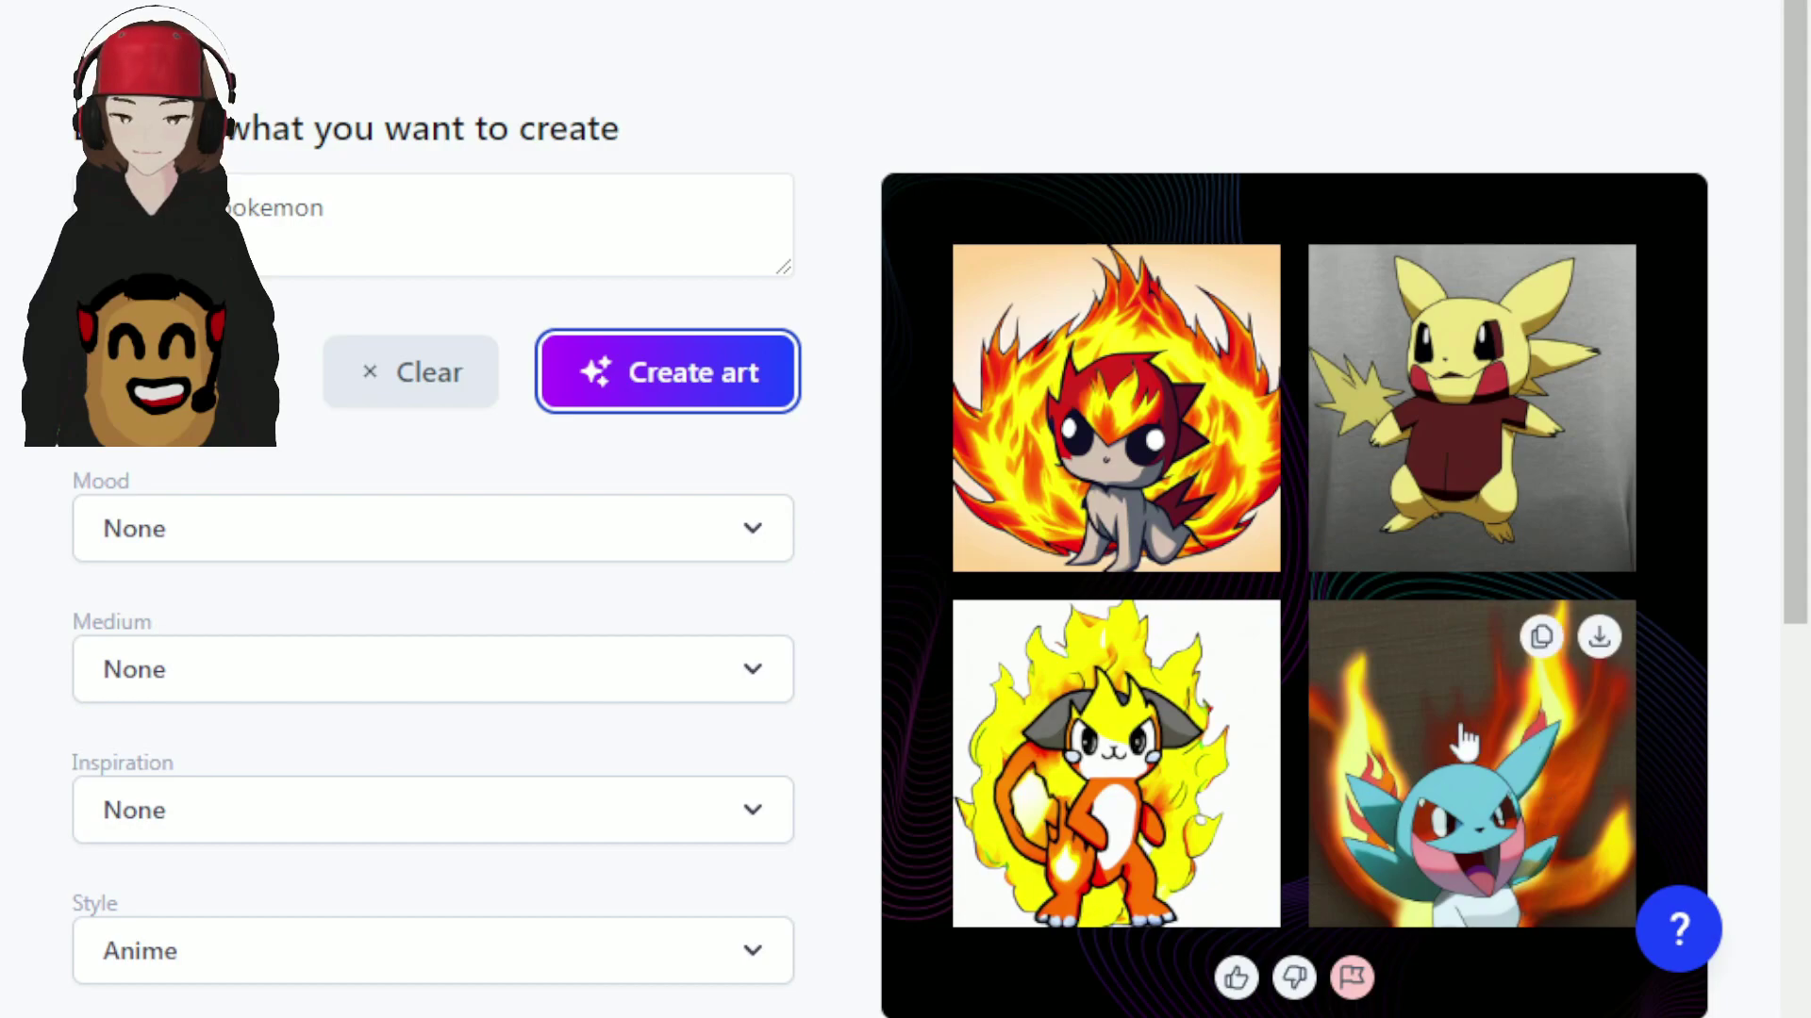
mouse_move(1168, 429)
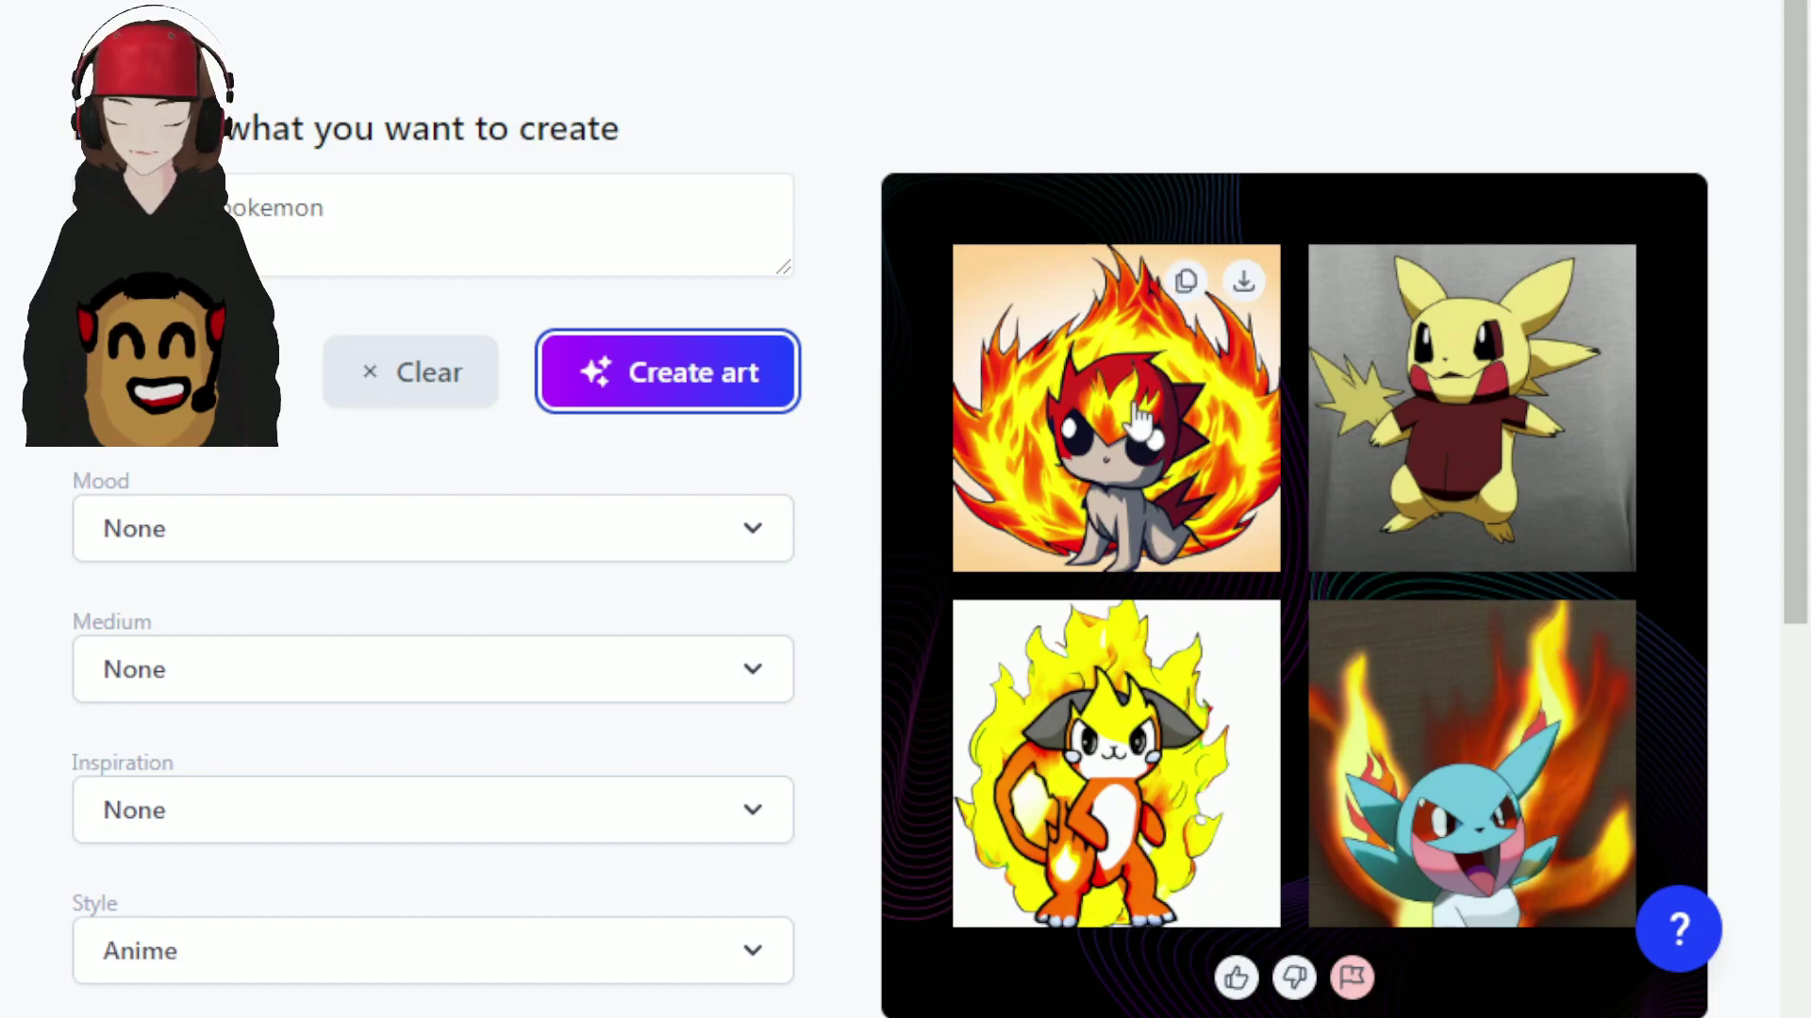
mouse_move(1179, 764)
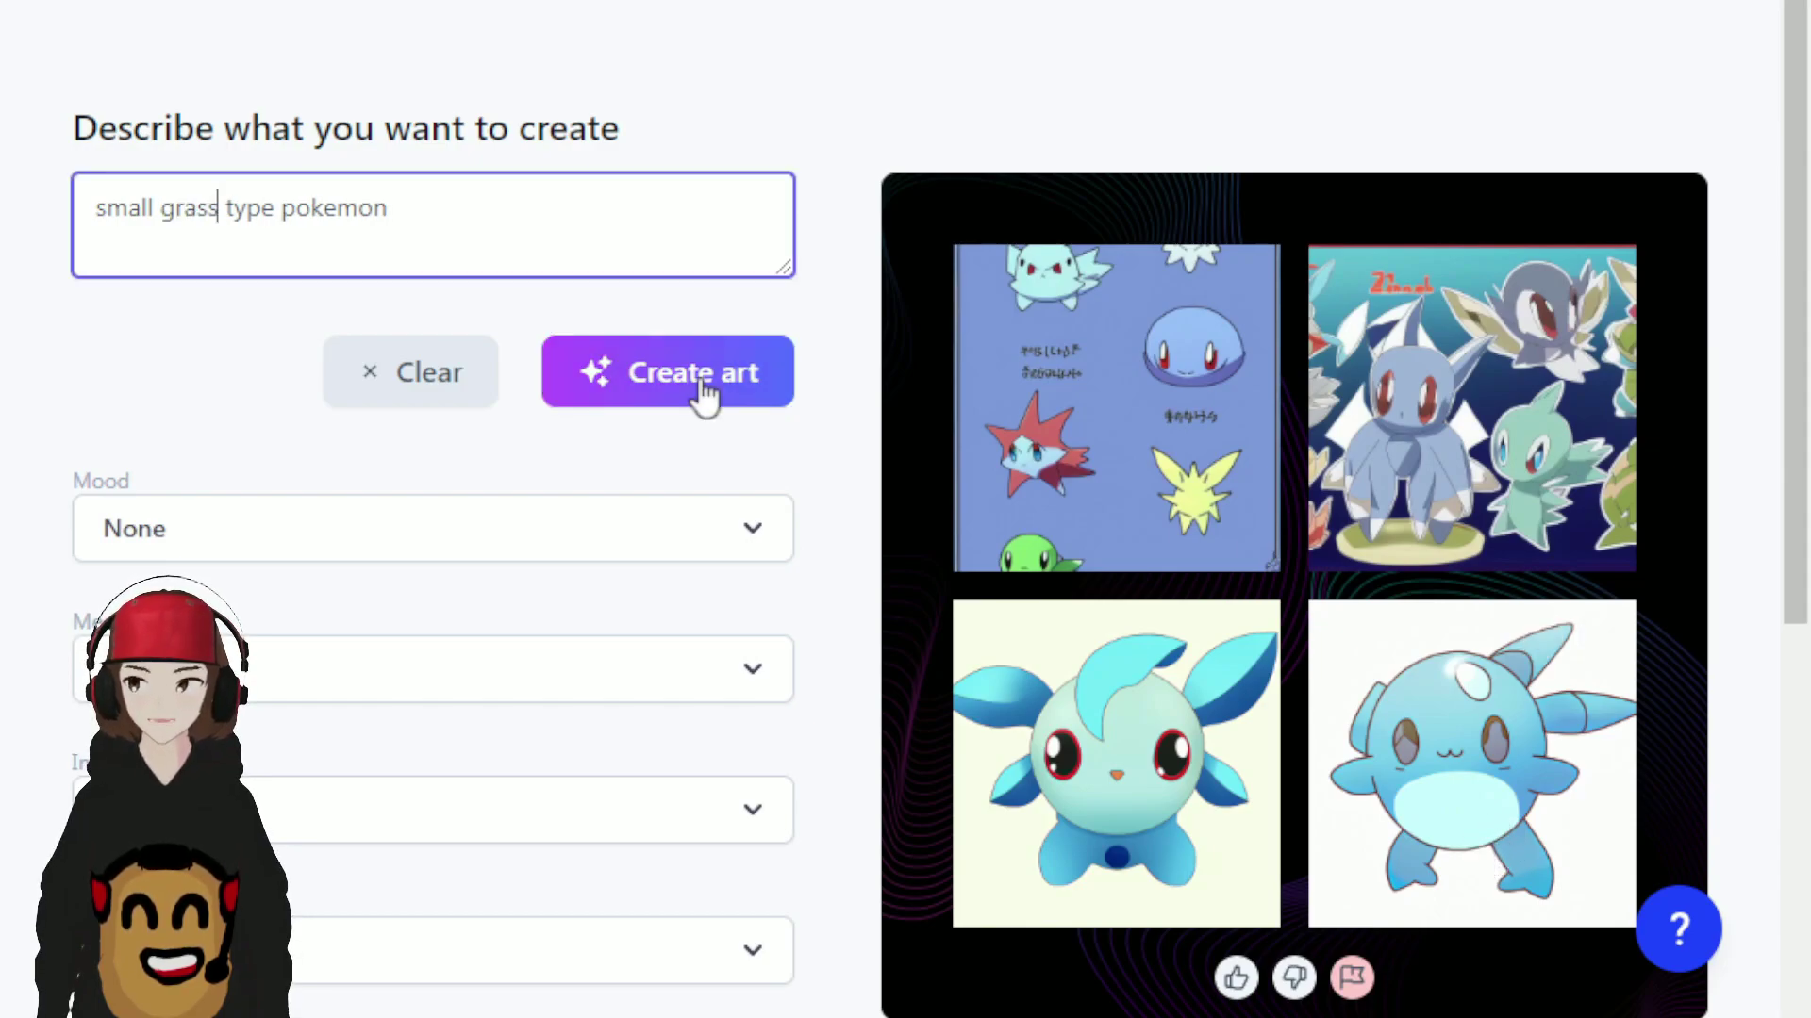
click(700, 386)
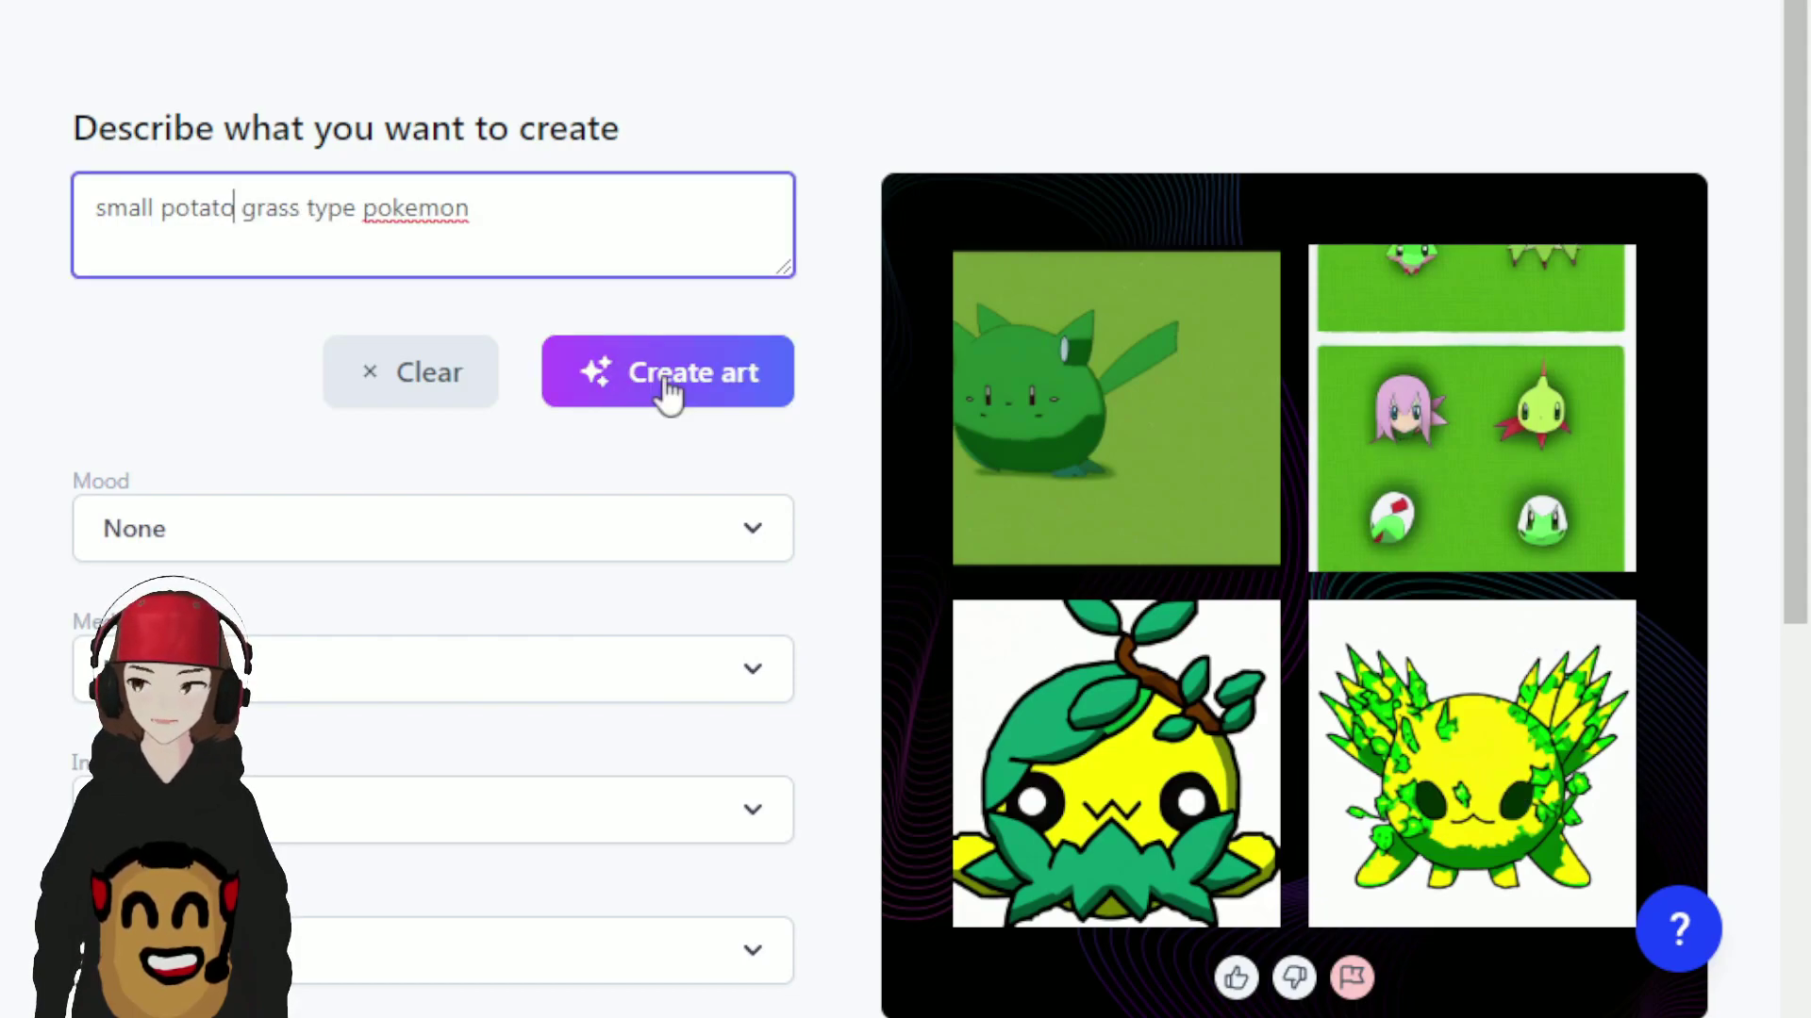
click(666, 379)
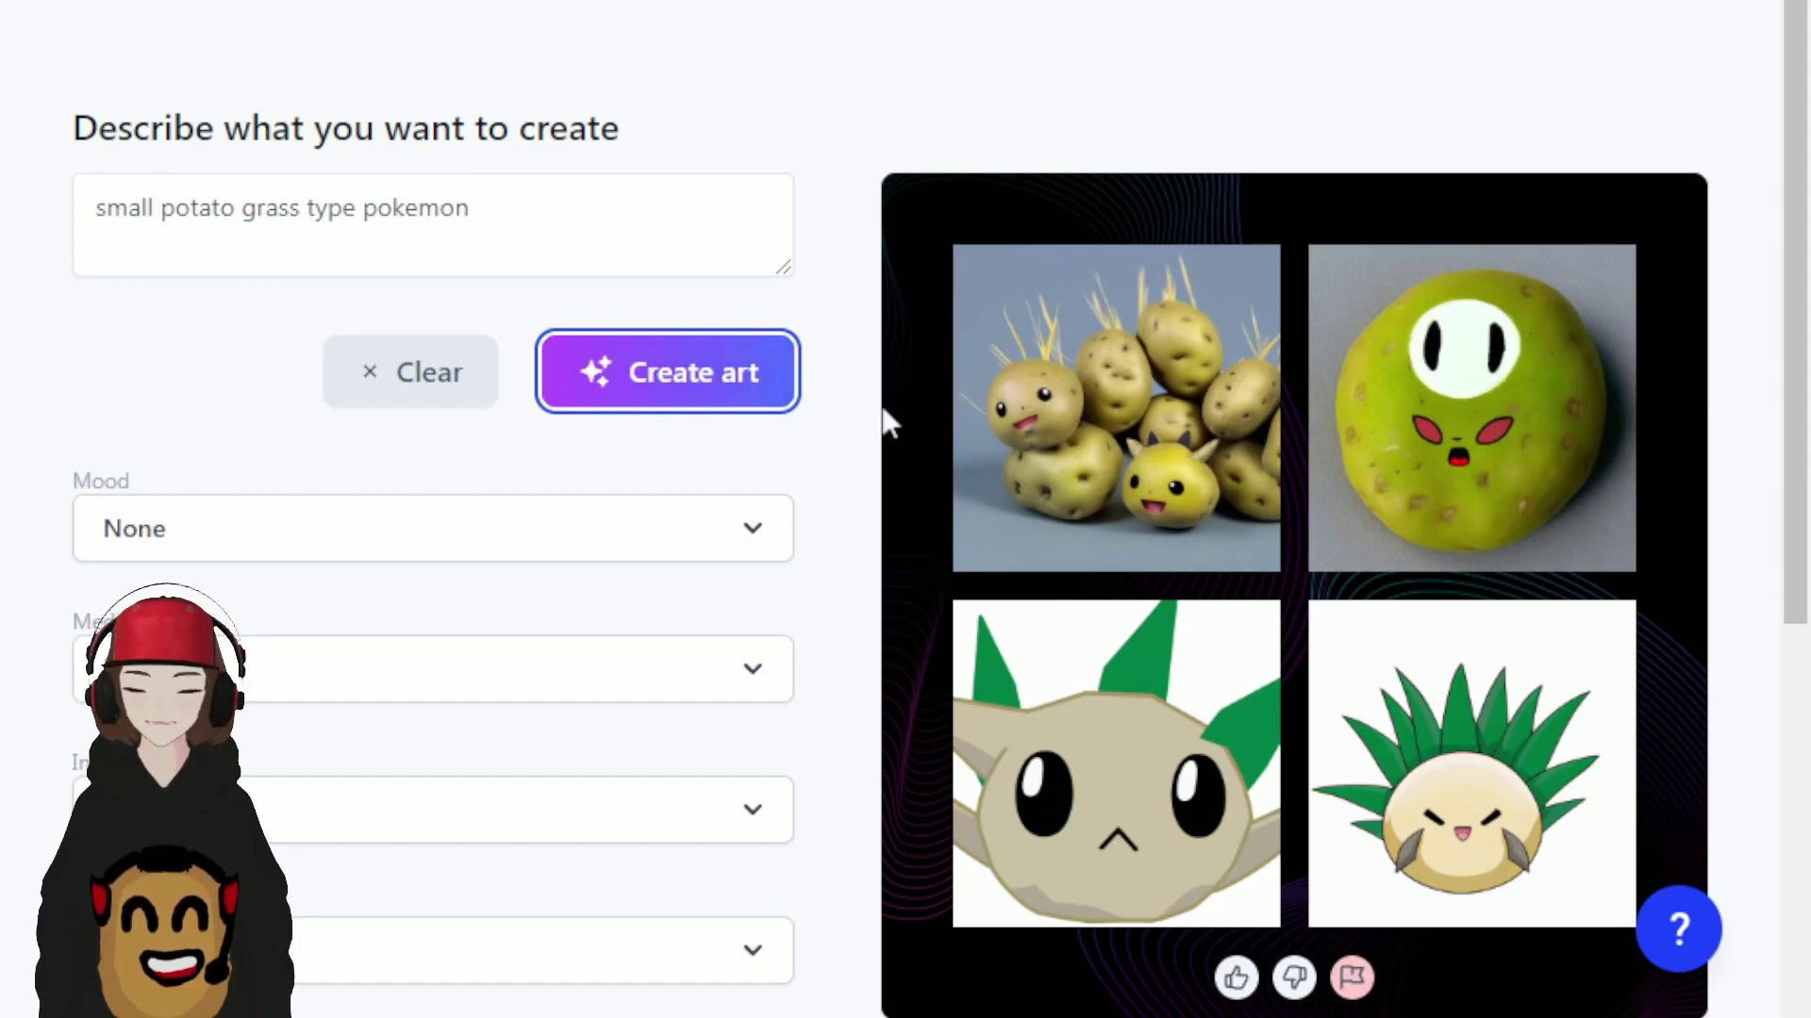
Look over the potato Pokémon images and generate art for the prompt "Strong potato Pokémon".
mouse_move(1446, 384)
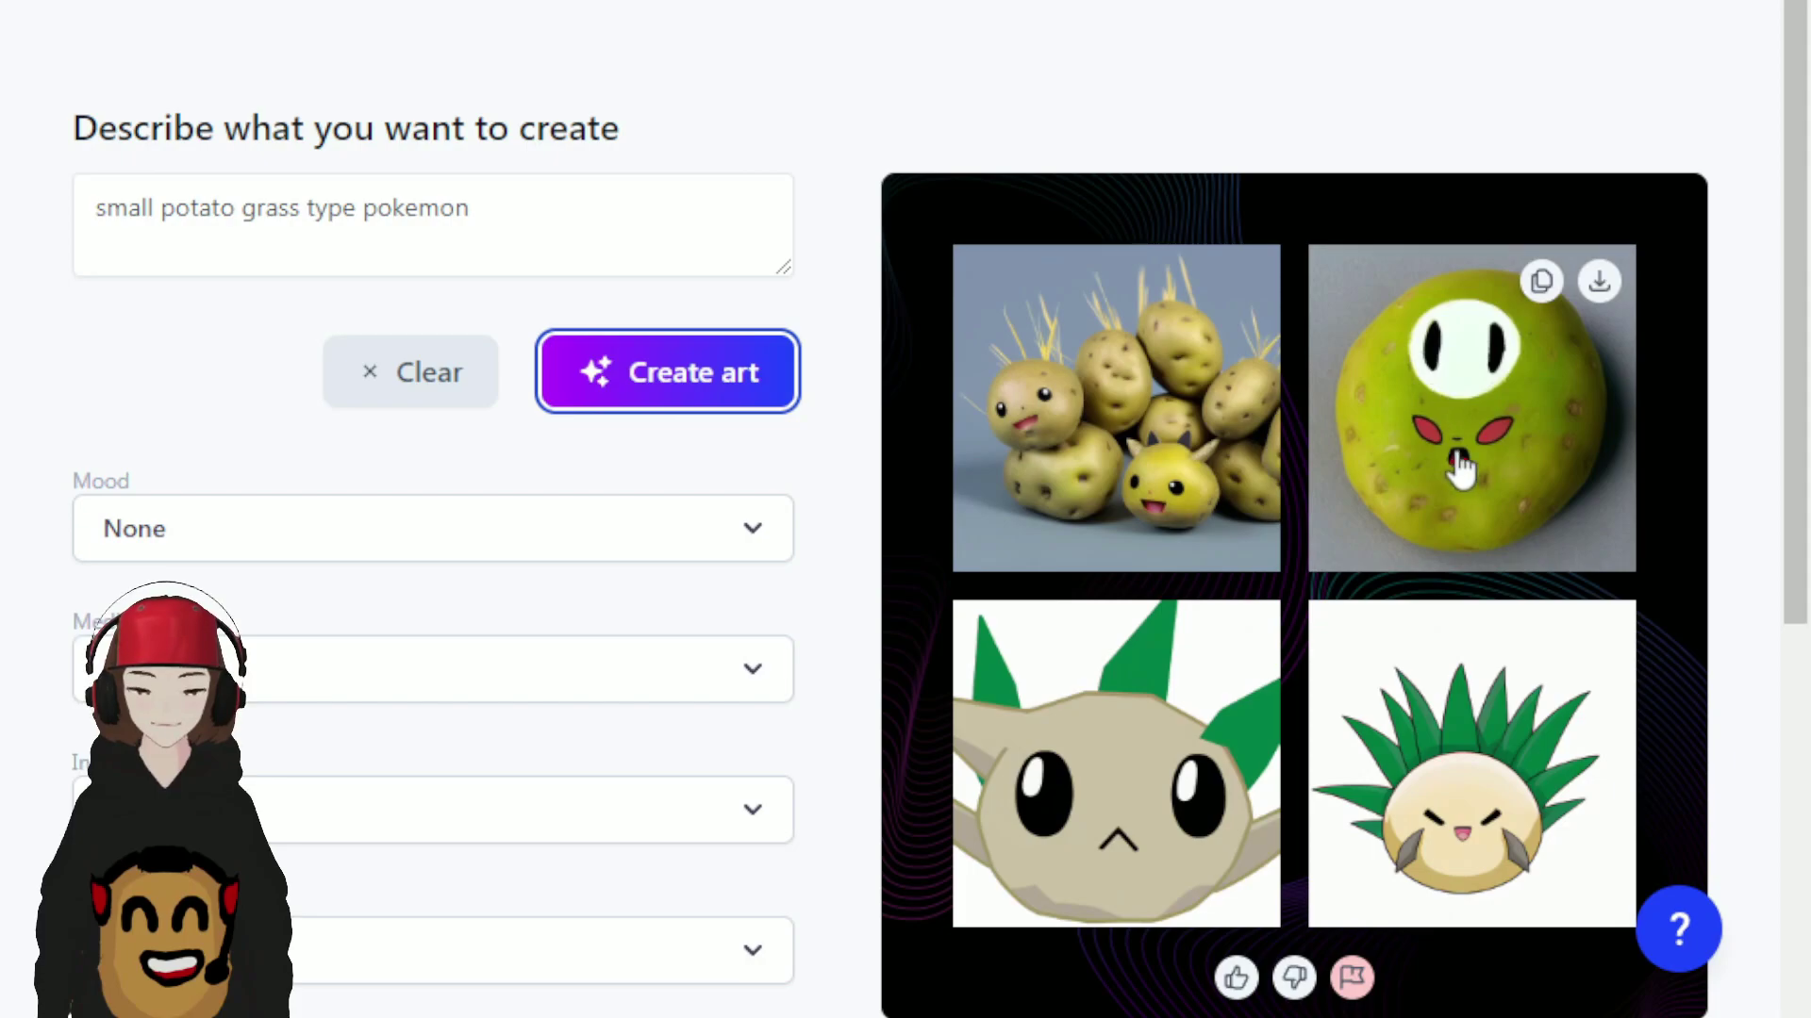
mouse_move(1507, 624)
mouse_move(1162, 720)
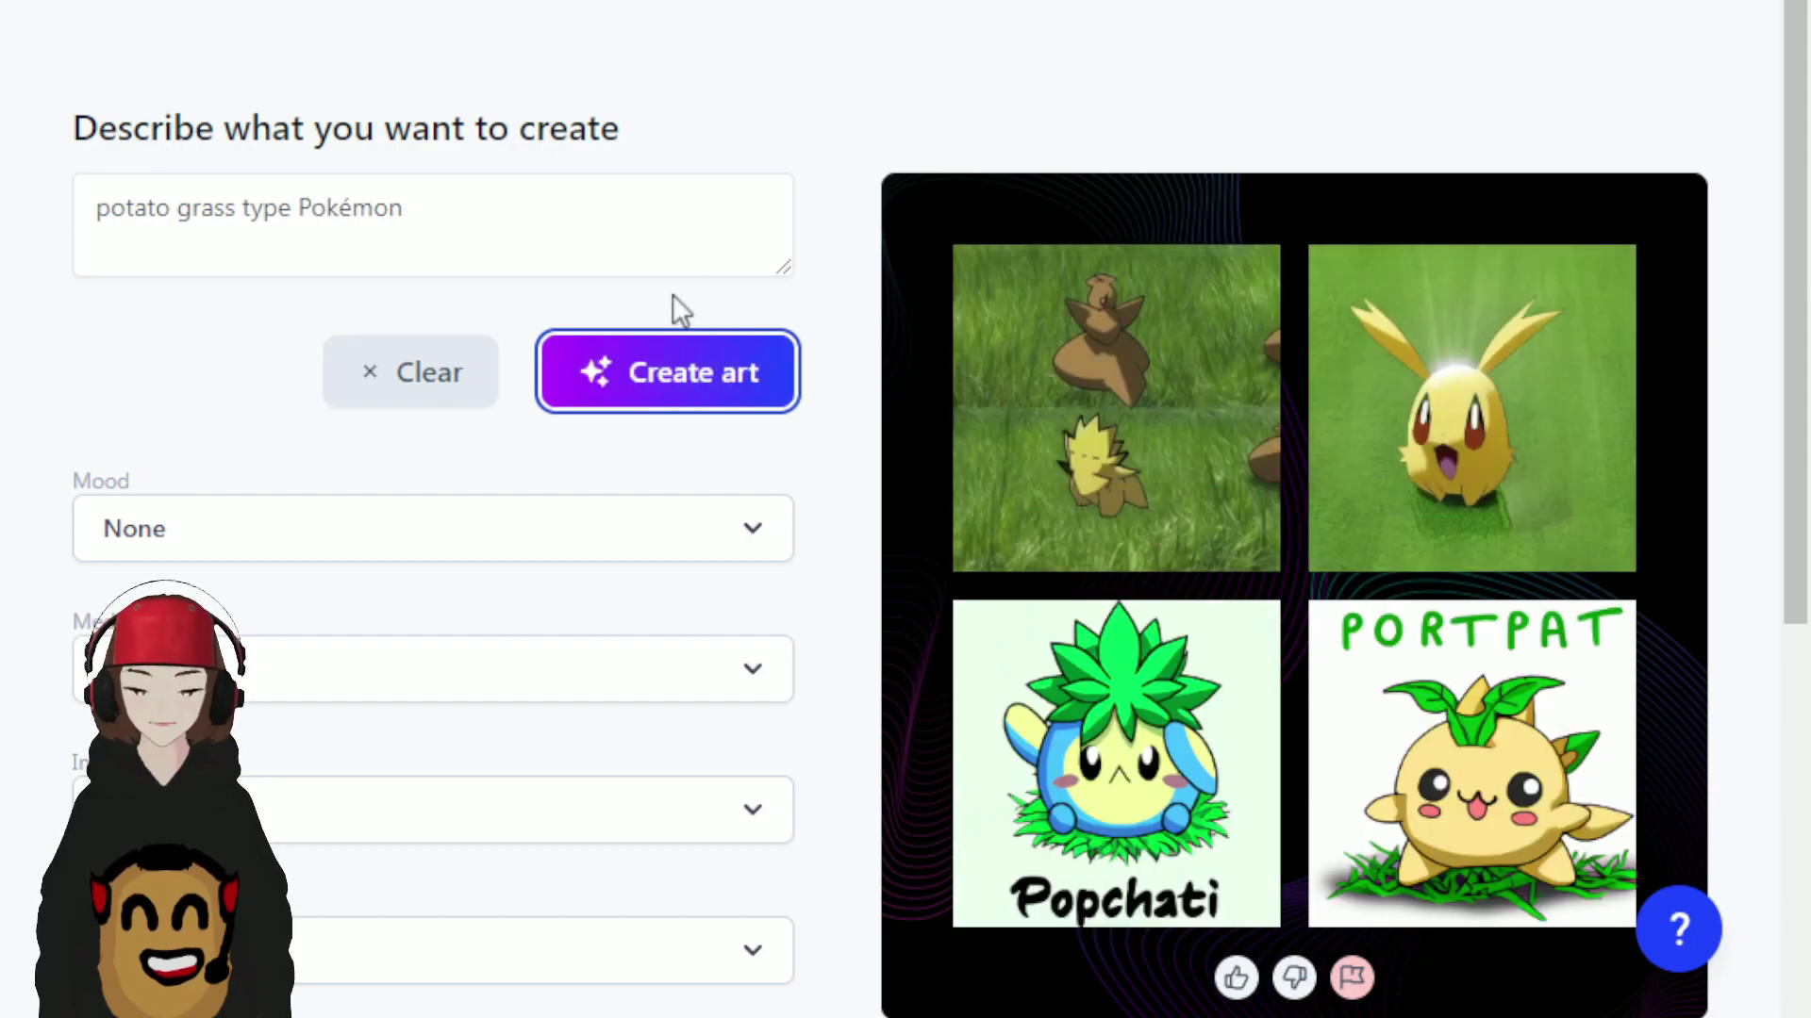
mouse_move(1433, 769)
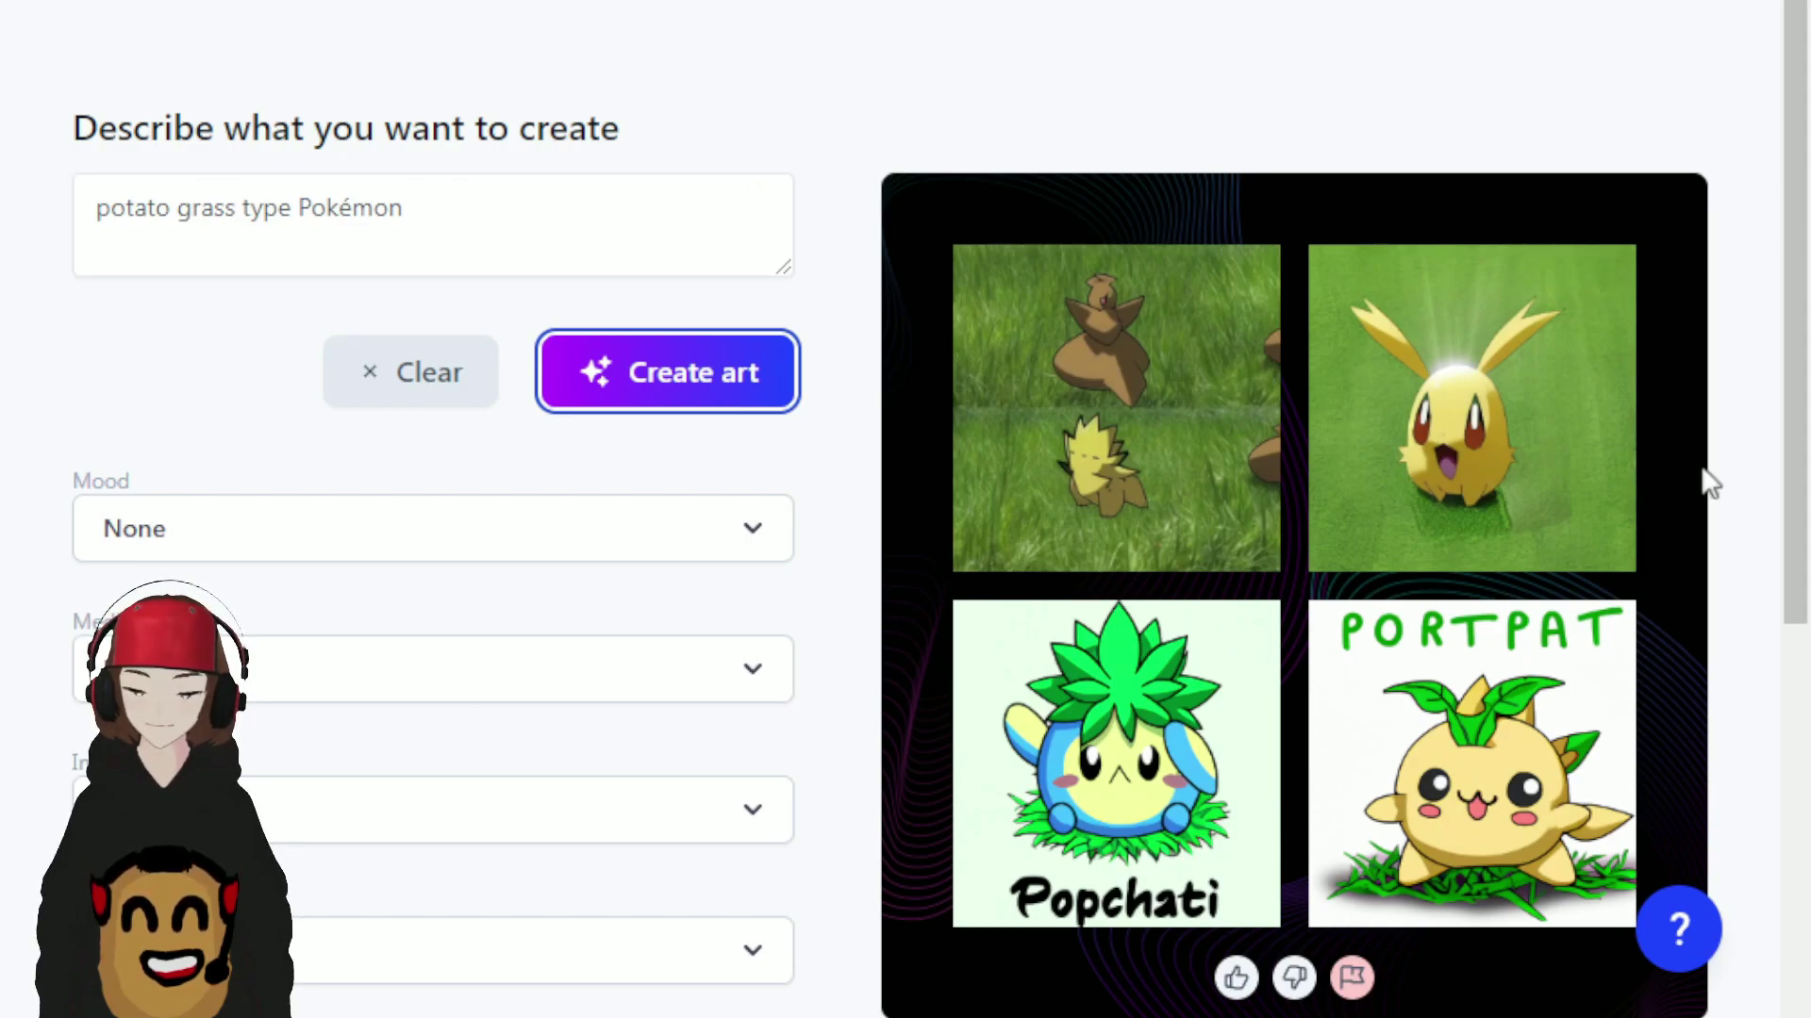
mouse_move(1581, 801)
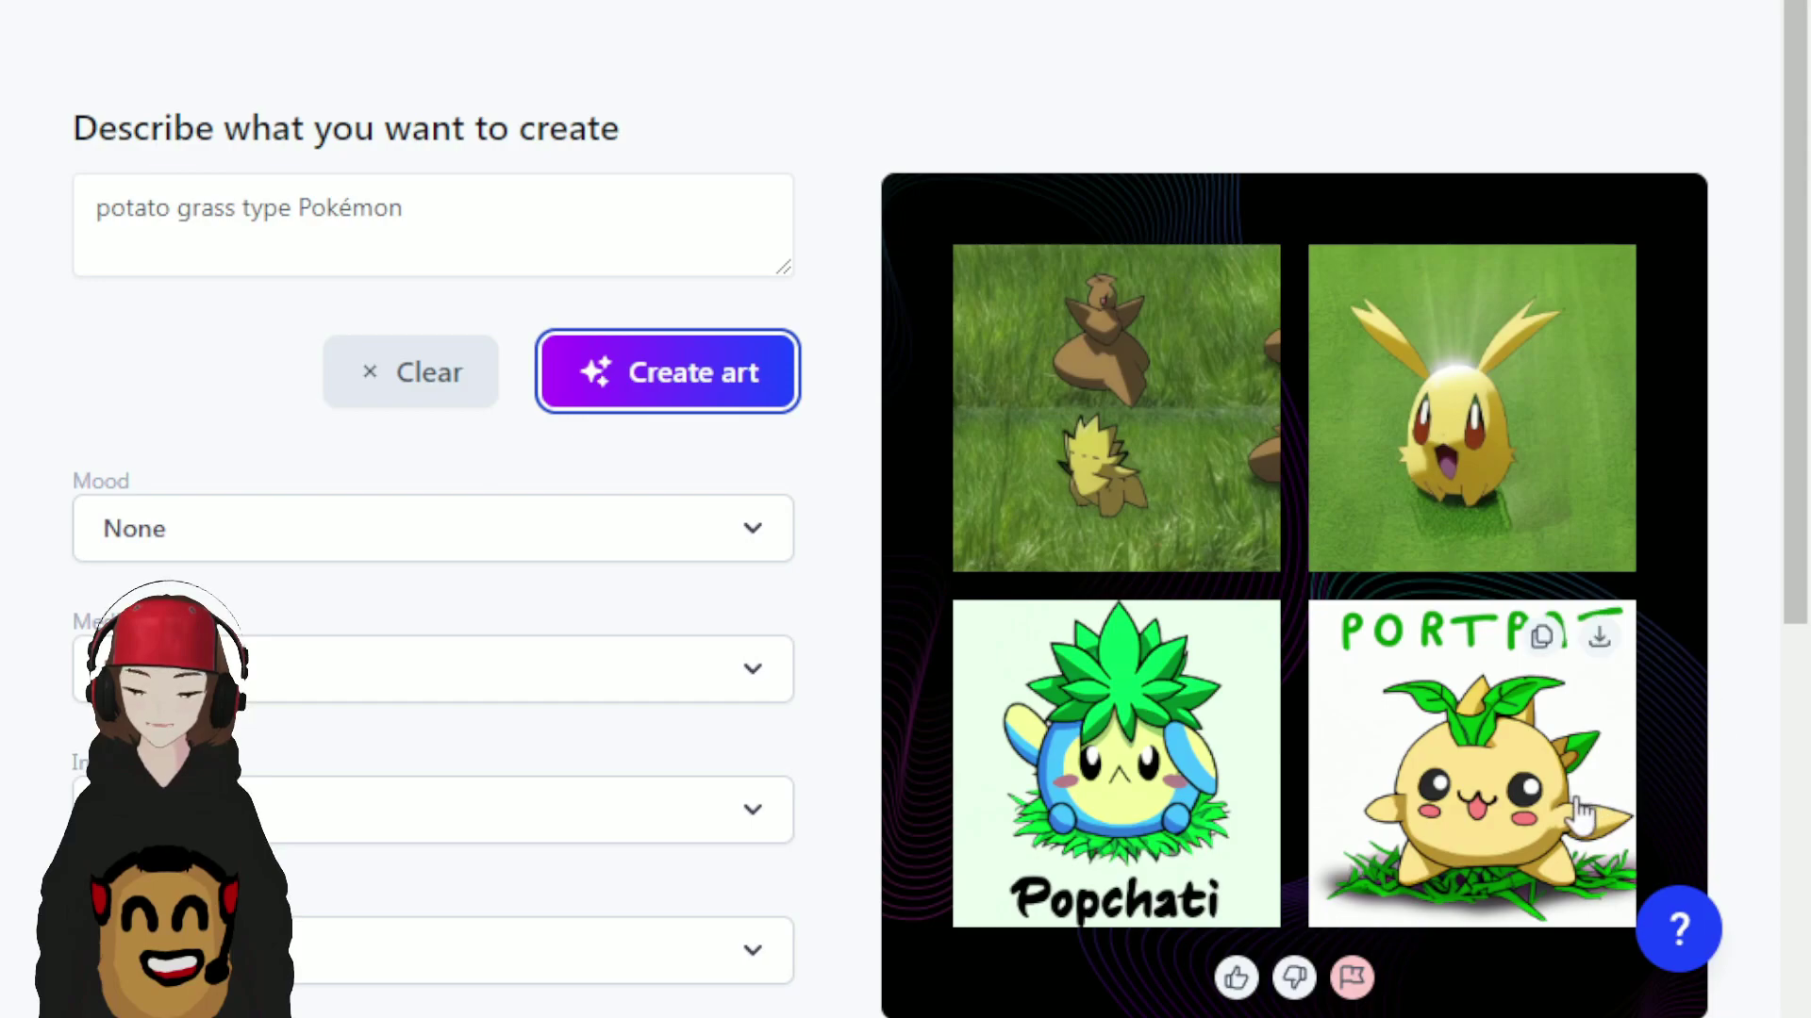
mouse_move(1200, 724)
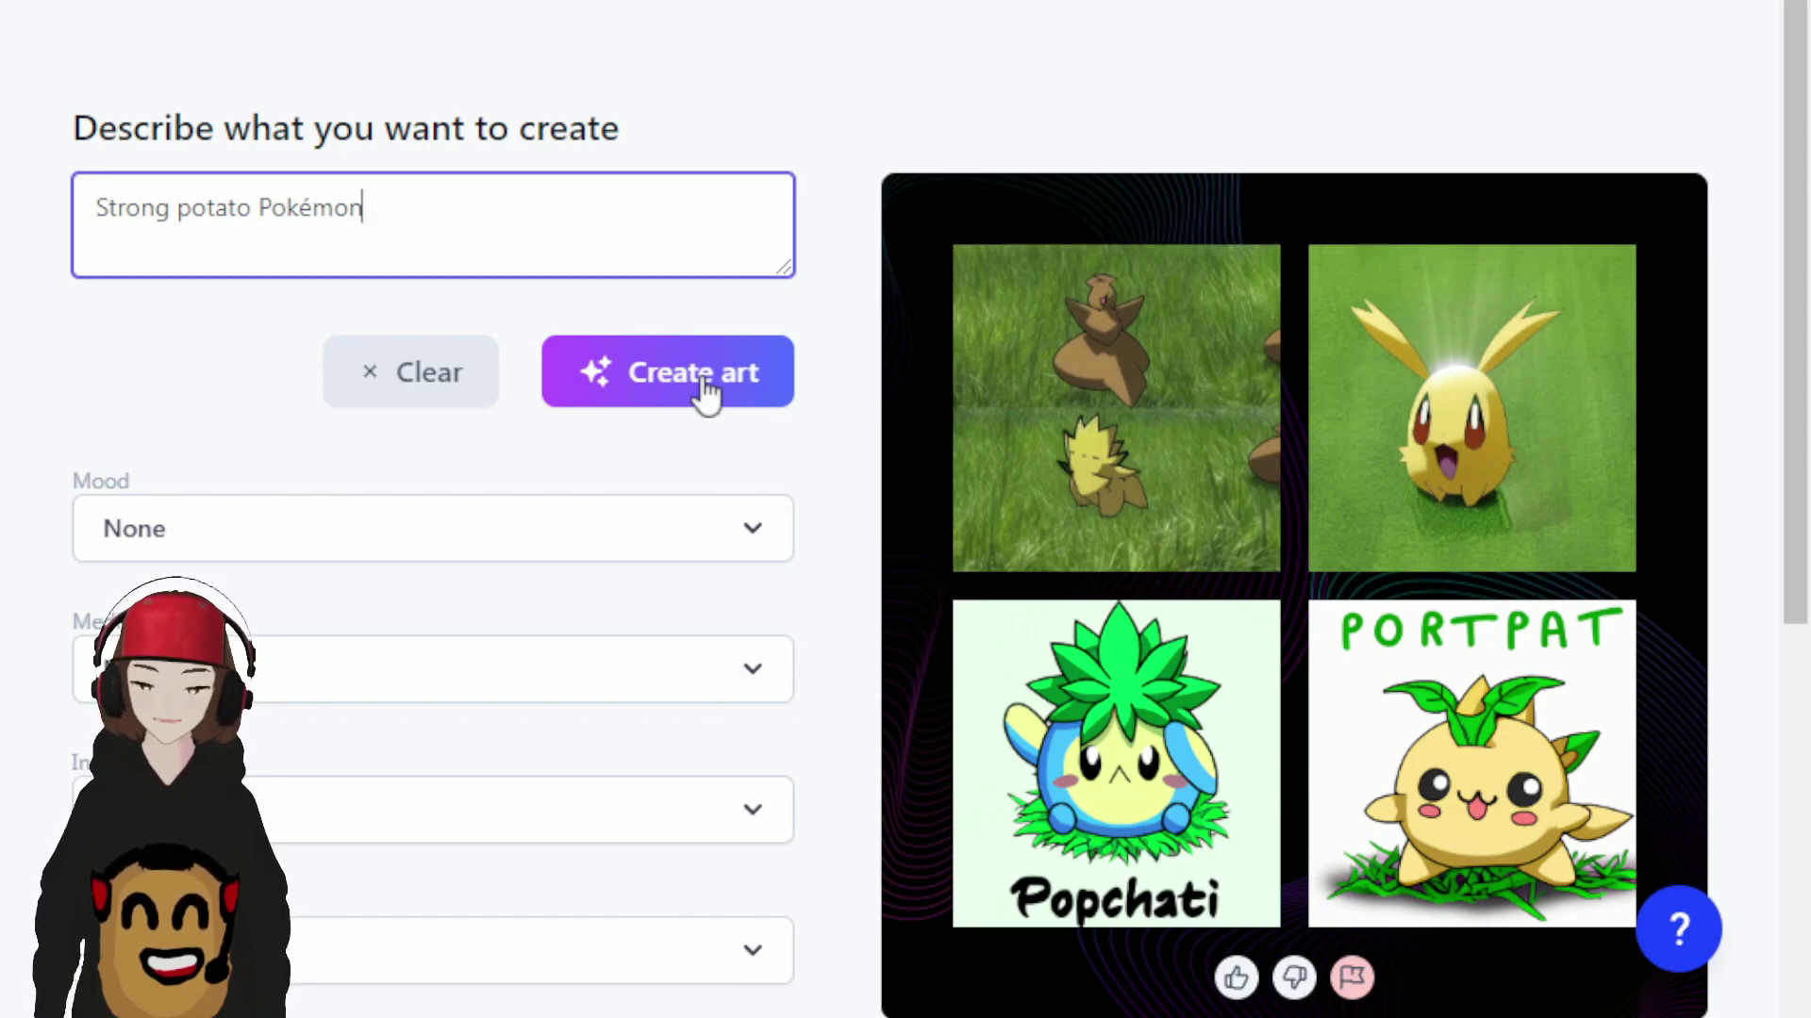
click(705, 394)
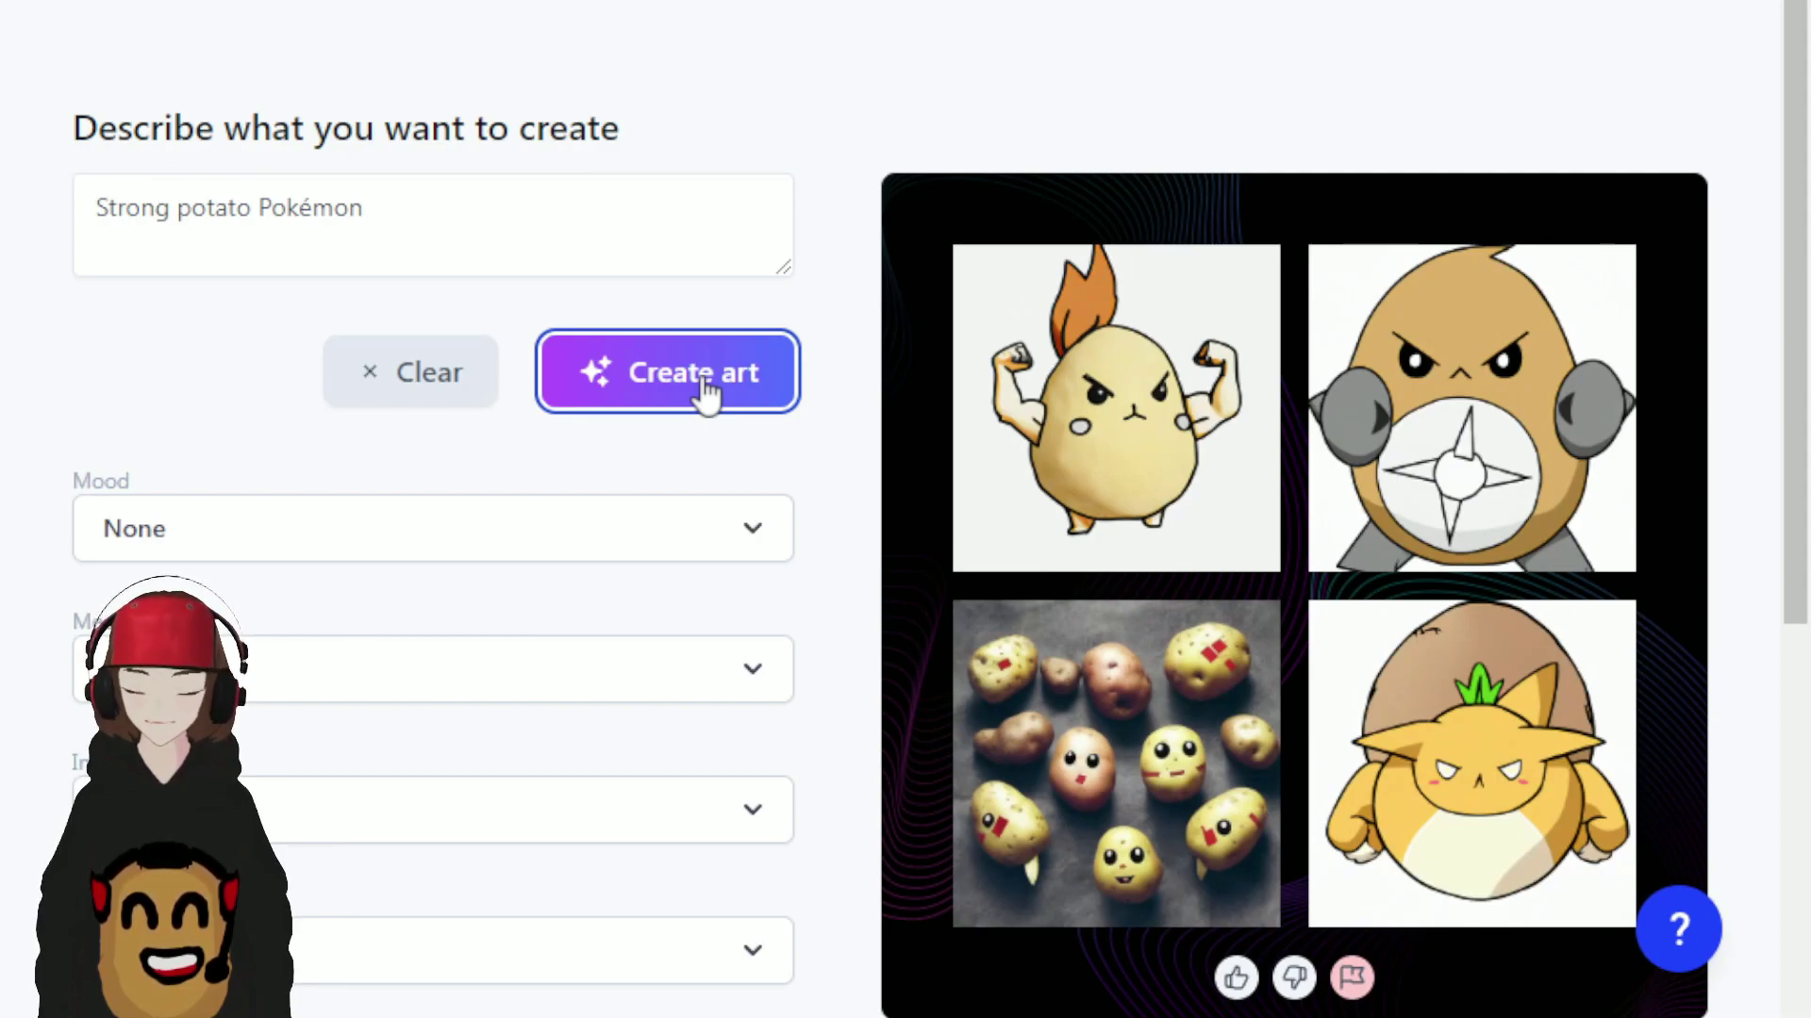
Generate art for the prompt "electric lizard Pokémon", and again for "steel type droid Pokémon".
mouse_move(1429, 393)
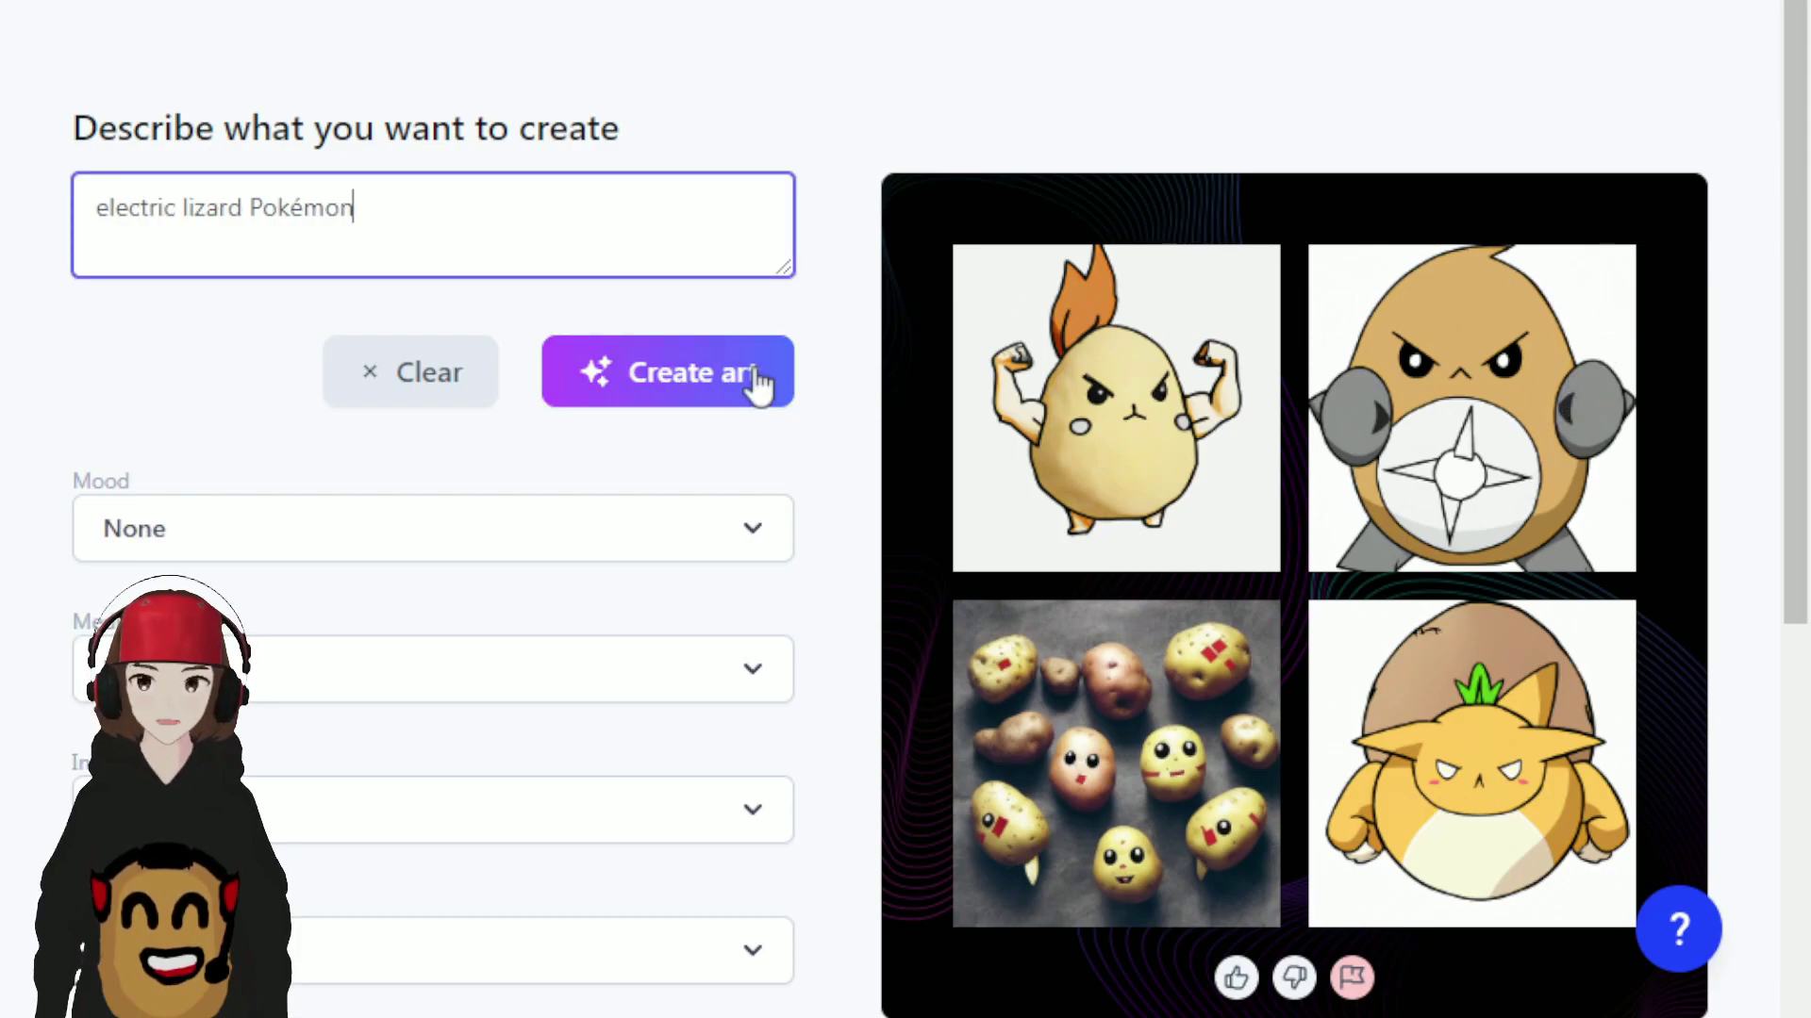
click(755, 373)
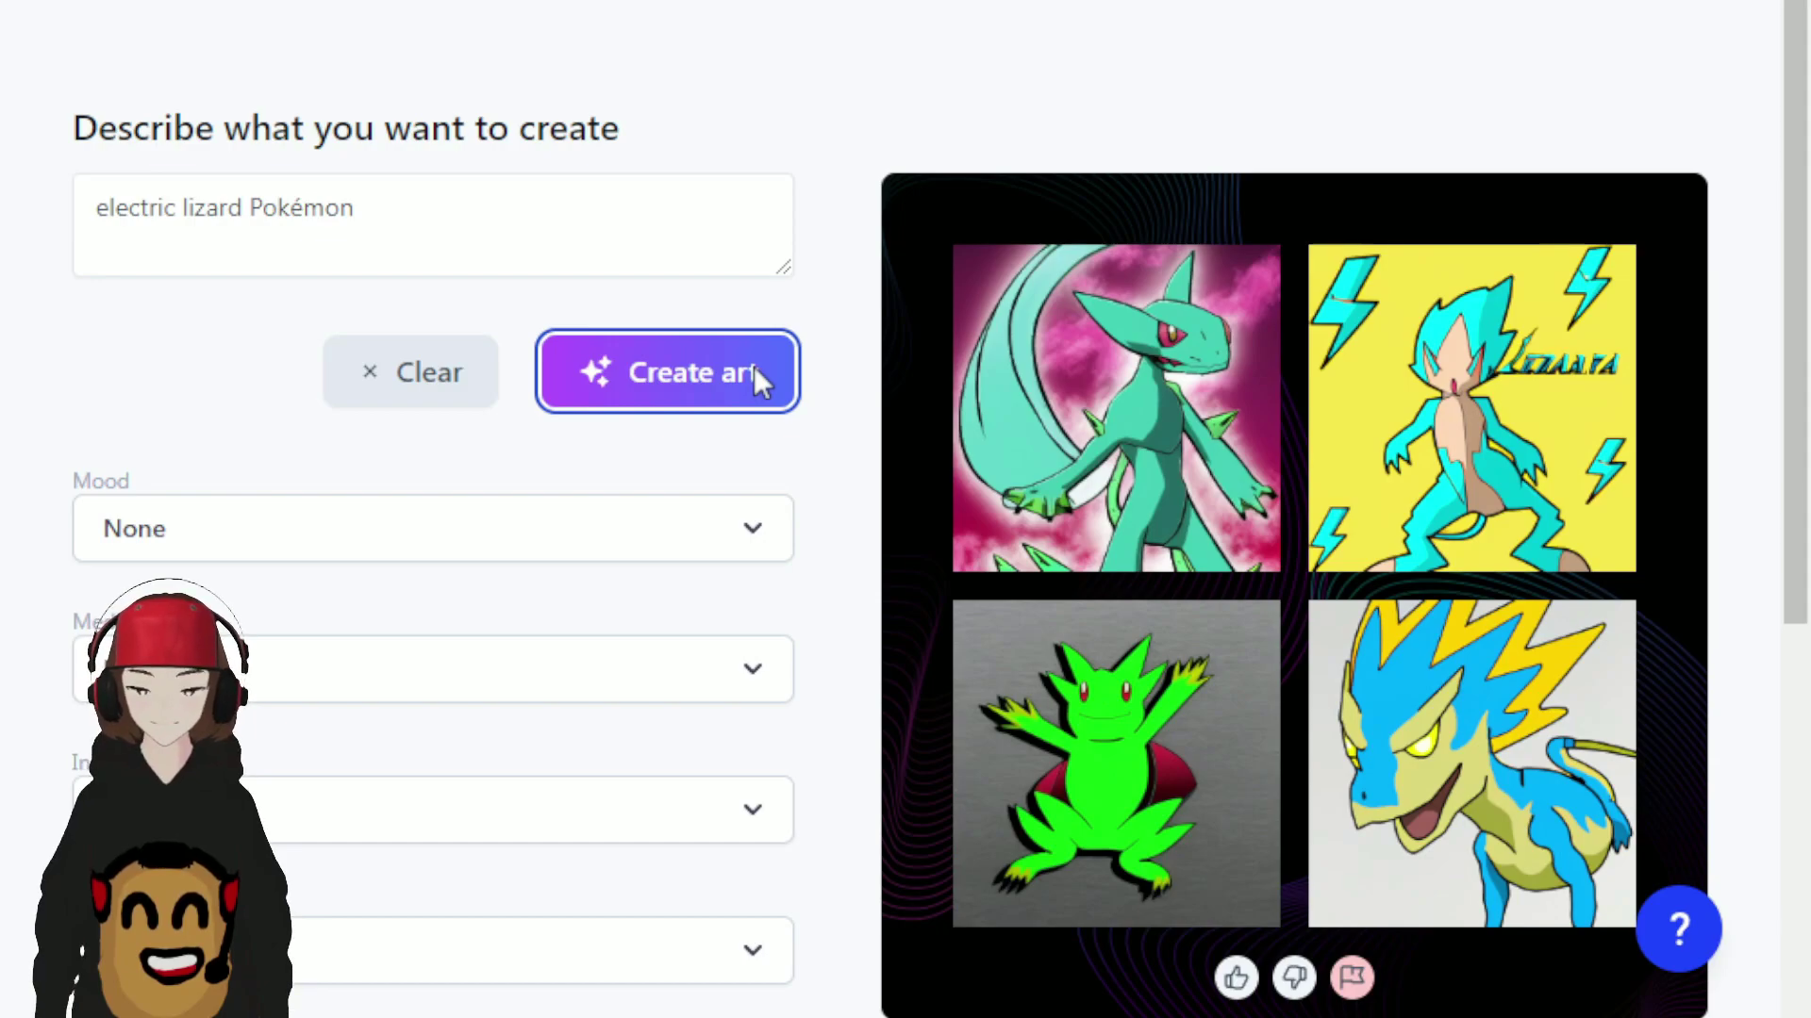
mouse_move(1471, 407)
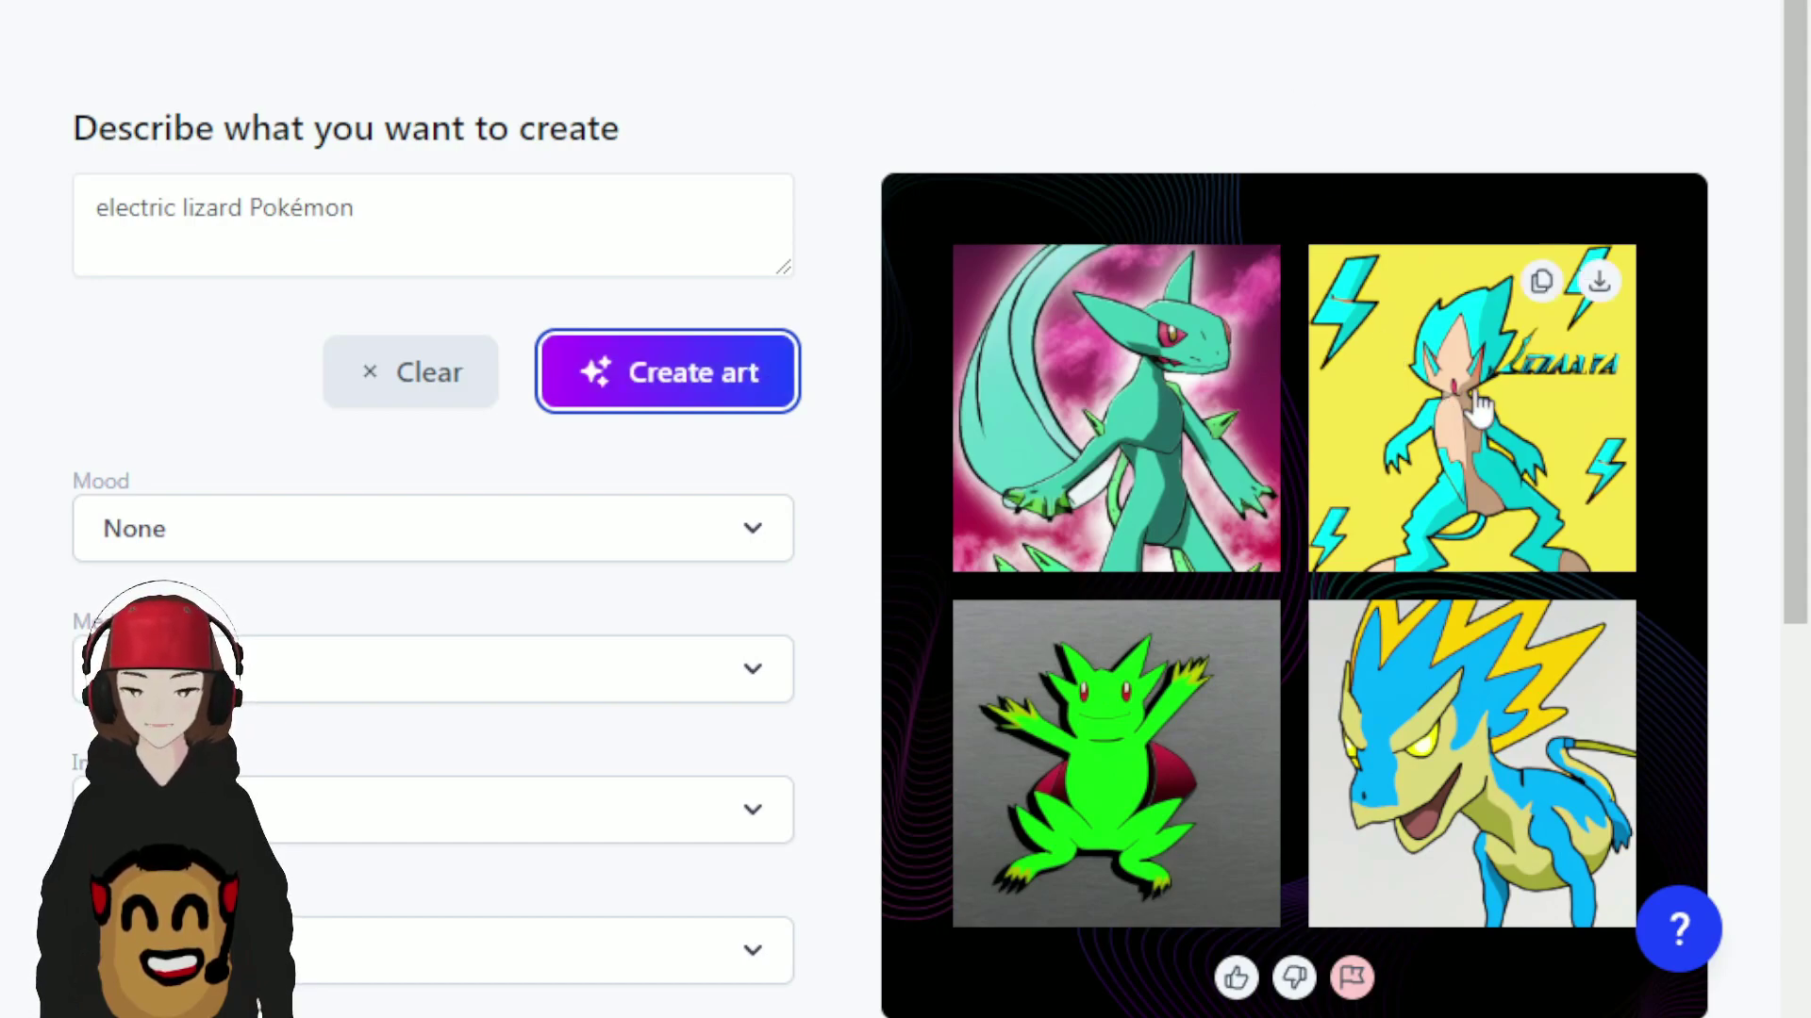
mouse_move(1131, 740)
mouse_move(1152, 510)
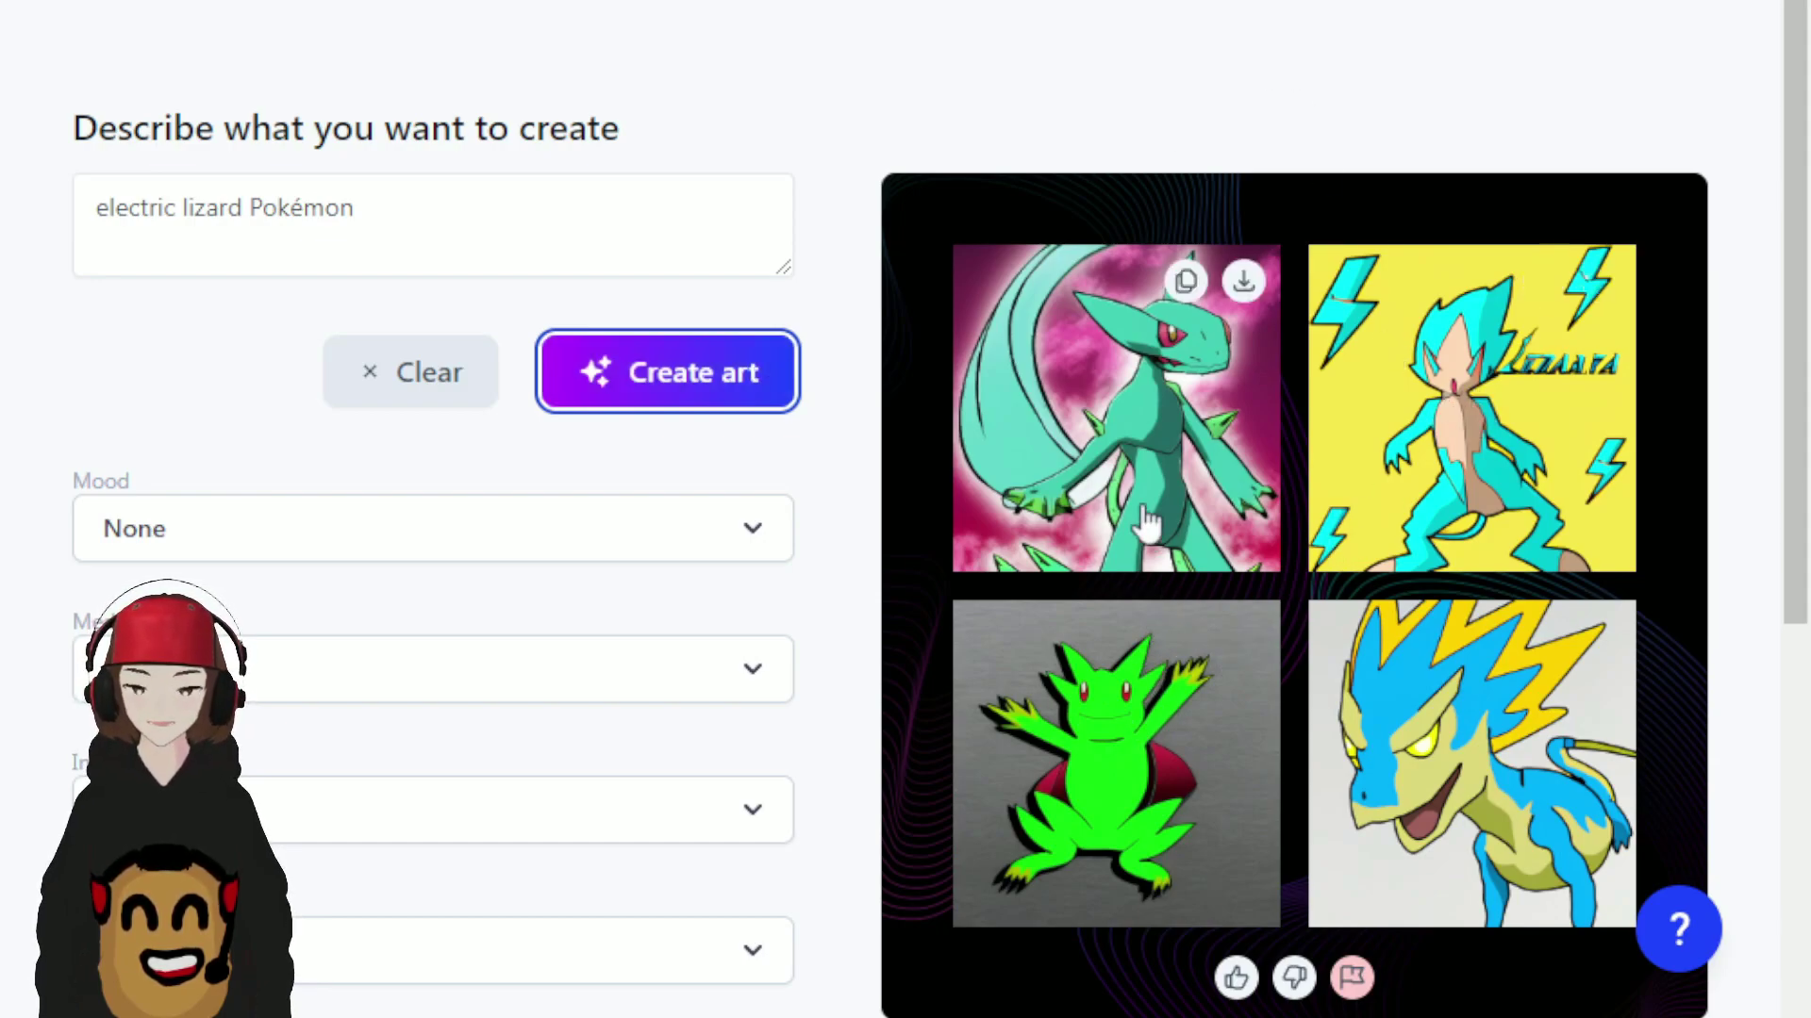
mouse_move(1485, 783)
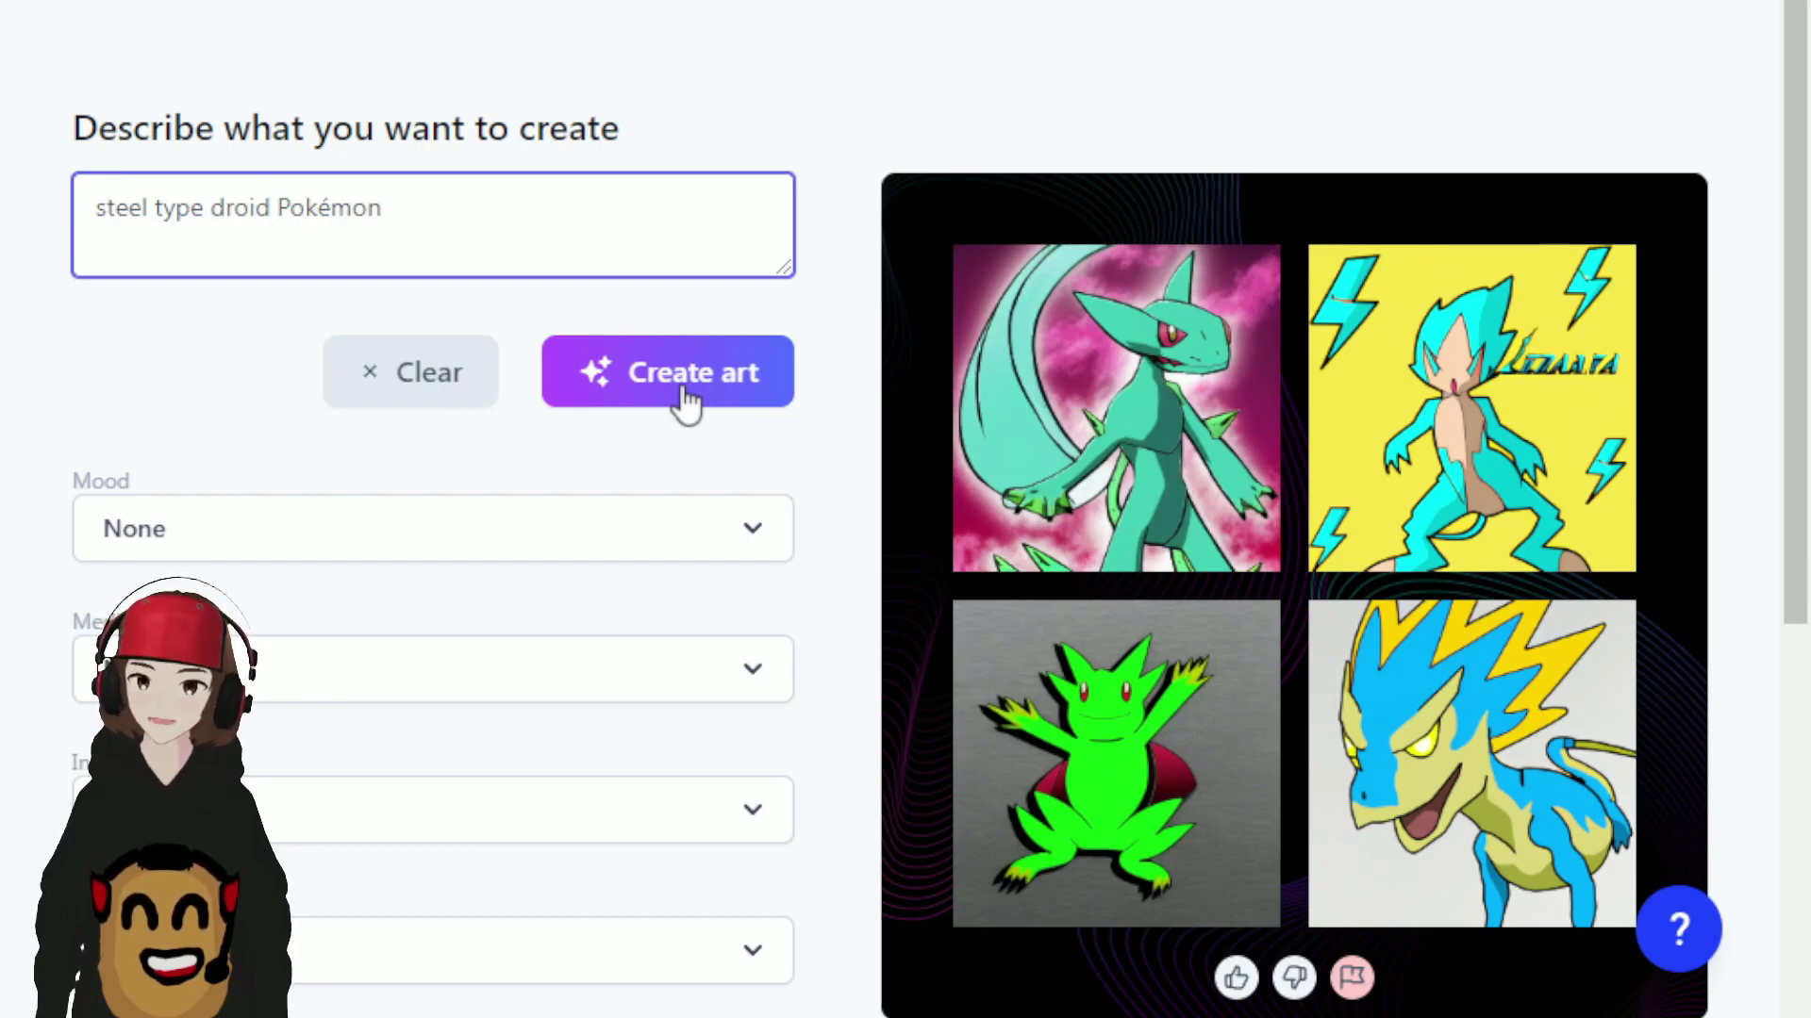
click(635, 378)
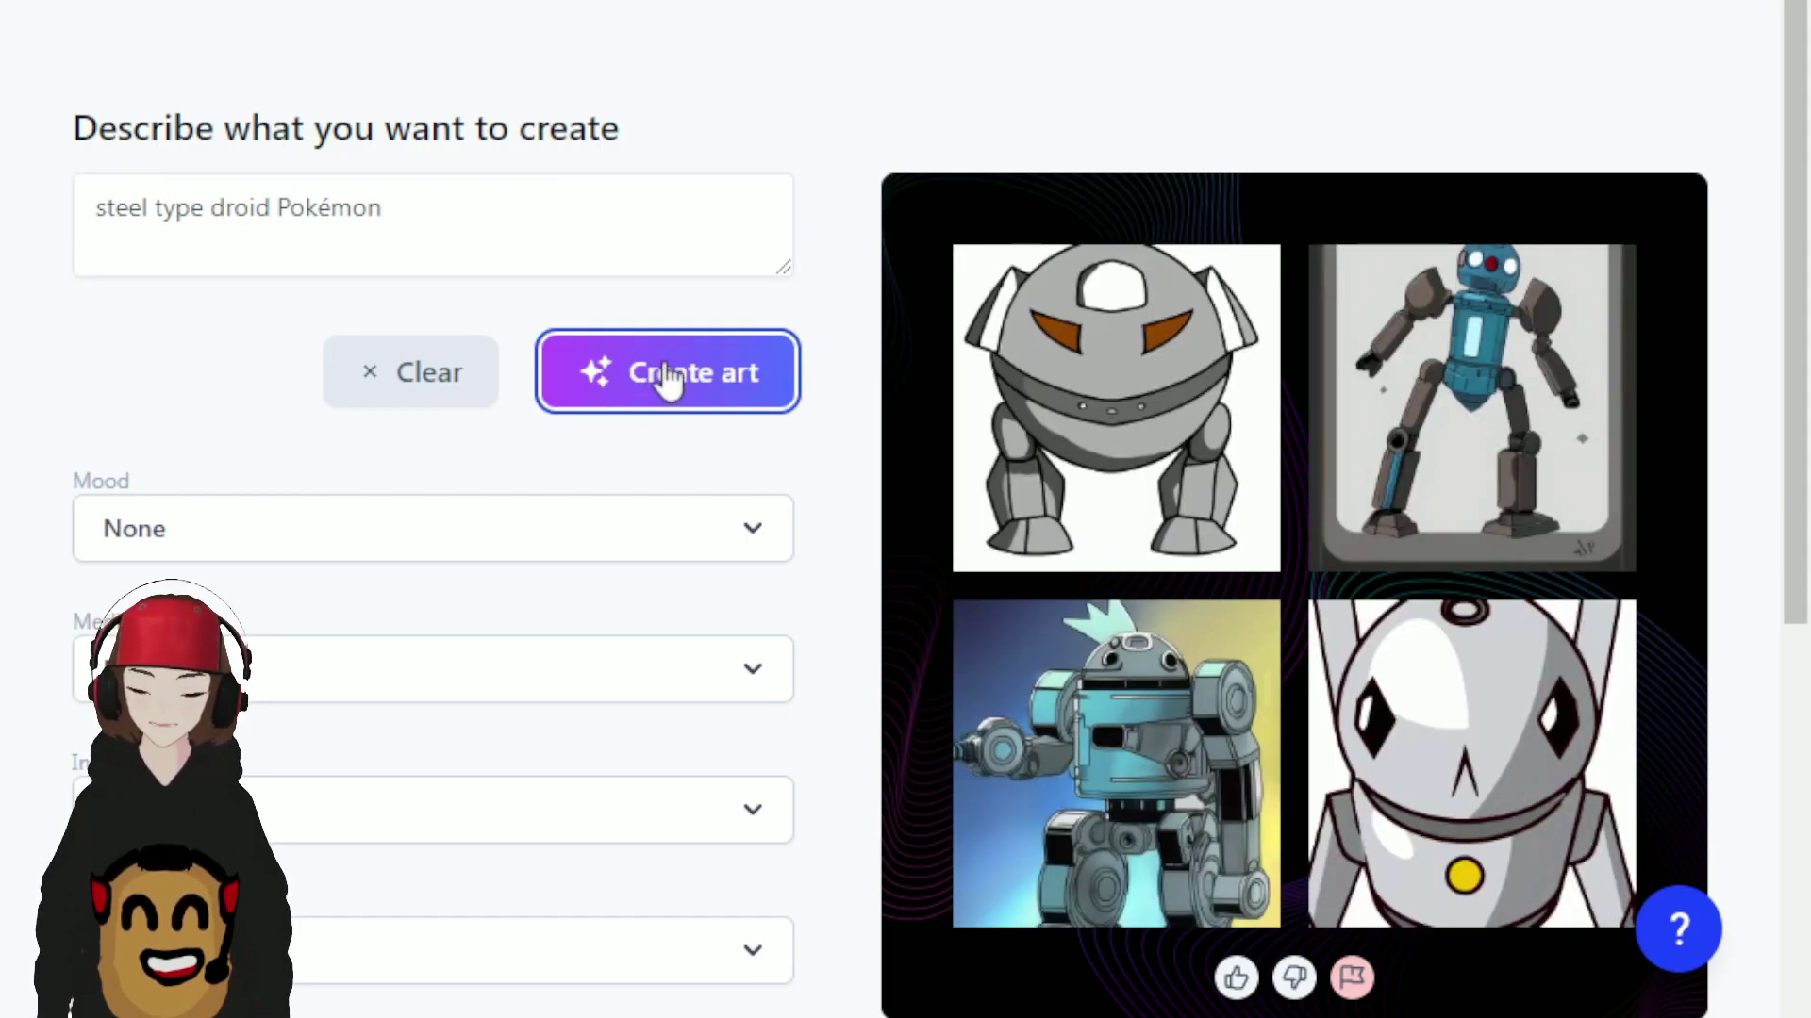
Add "cute" to the start of the steel type droid Pokémon prompt and generate new art.
mouse_move(1409, 703)
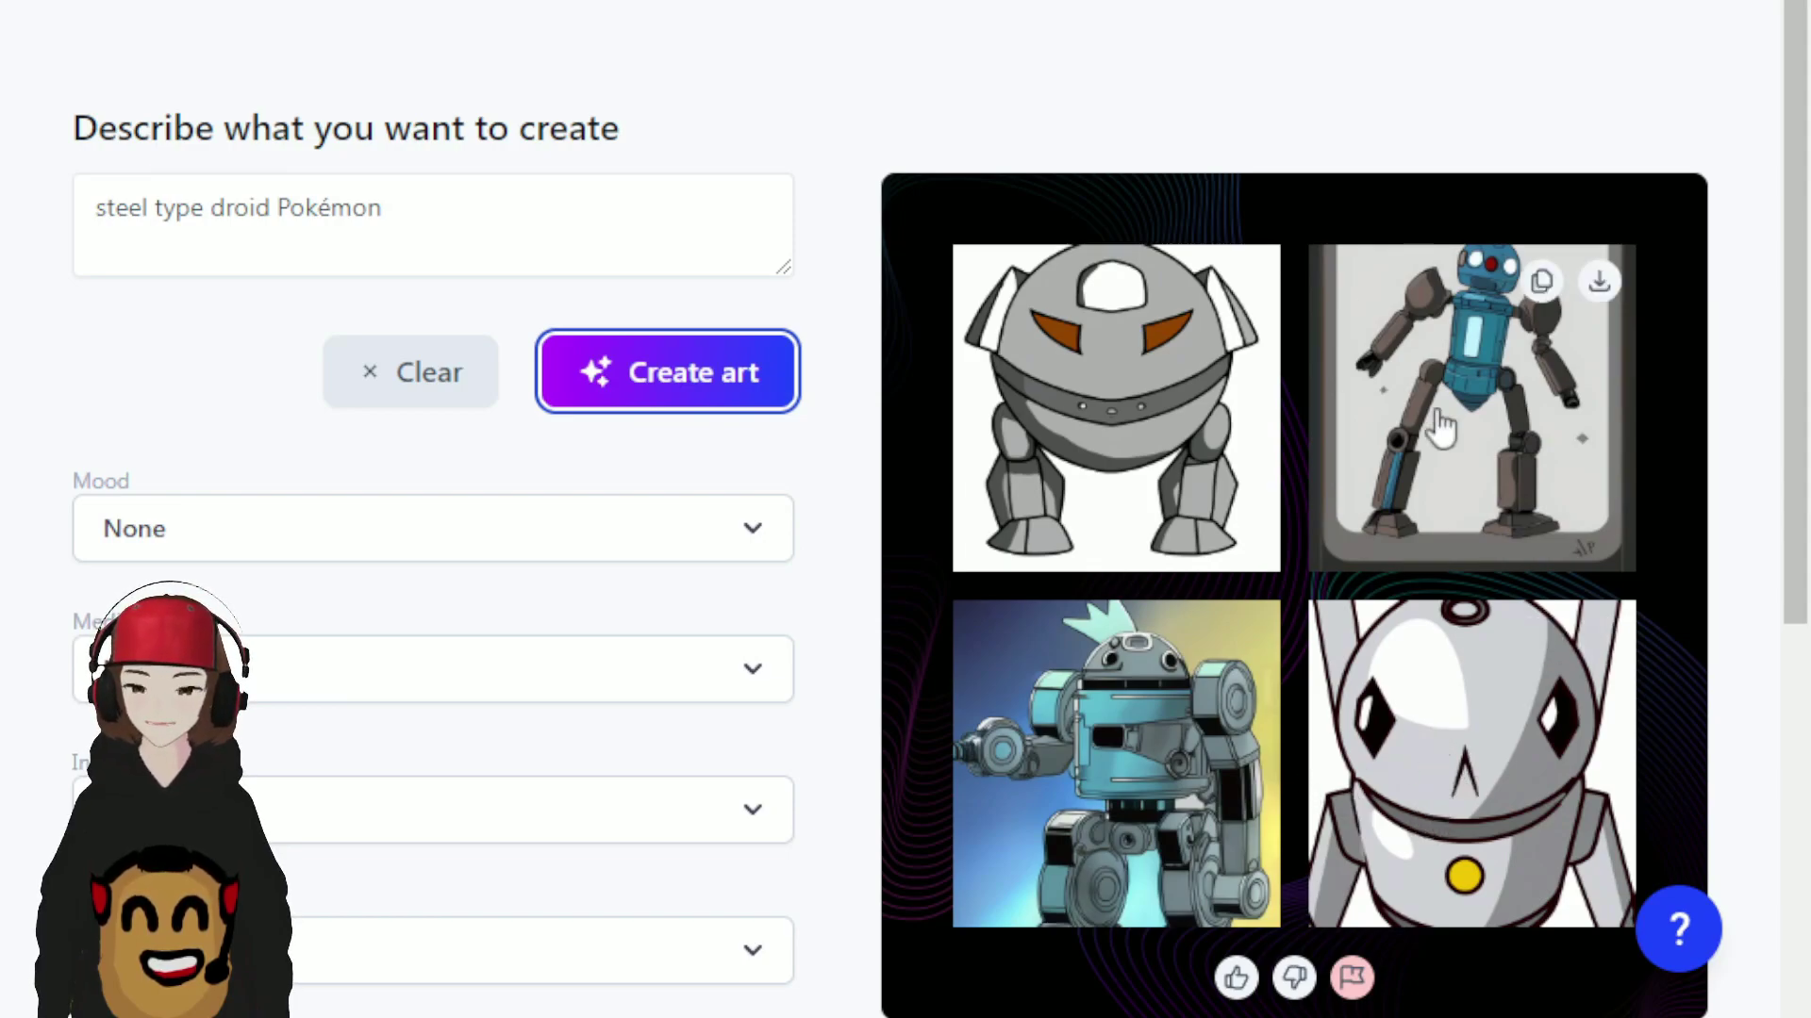
mouse_move(1172, 410)
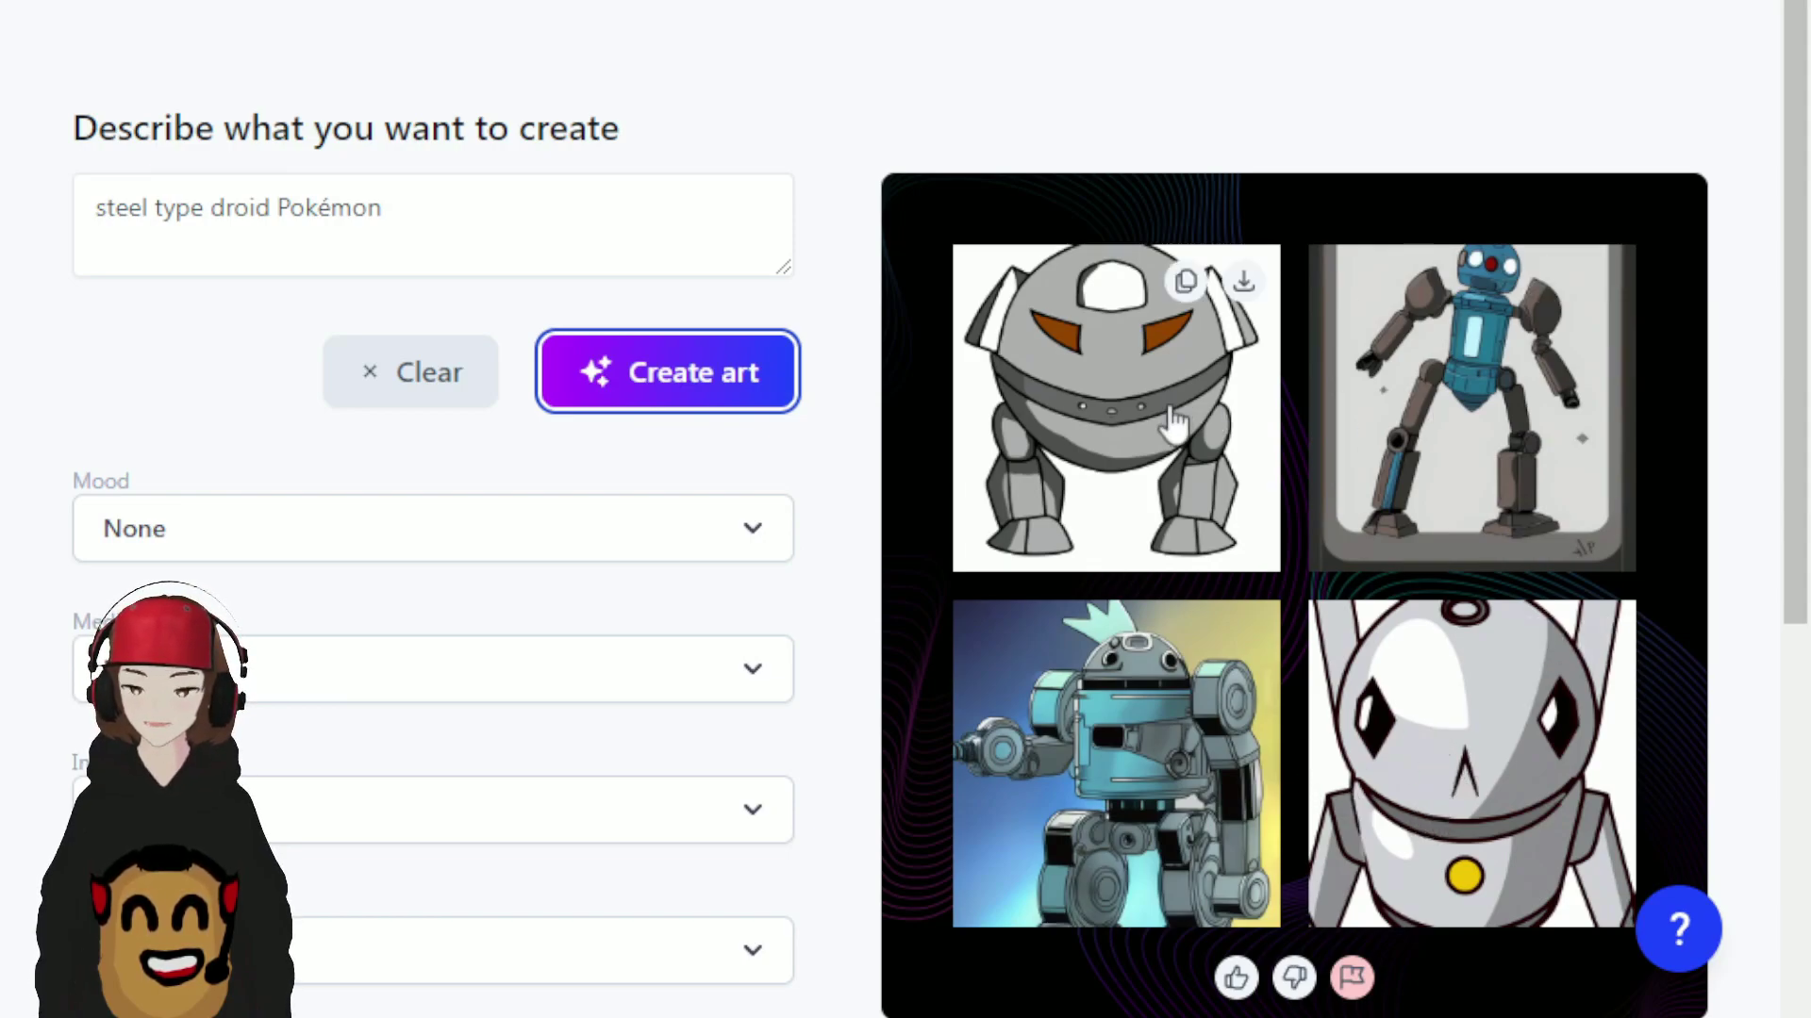
mouse_move(1528, 873)
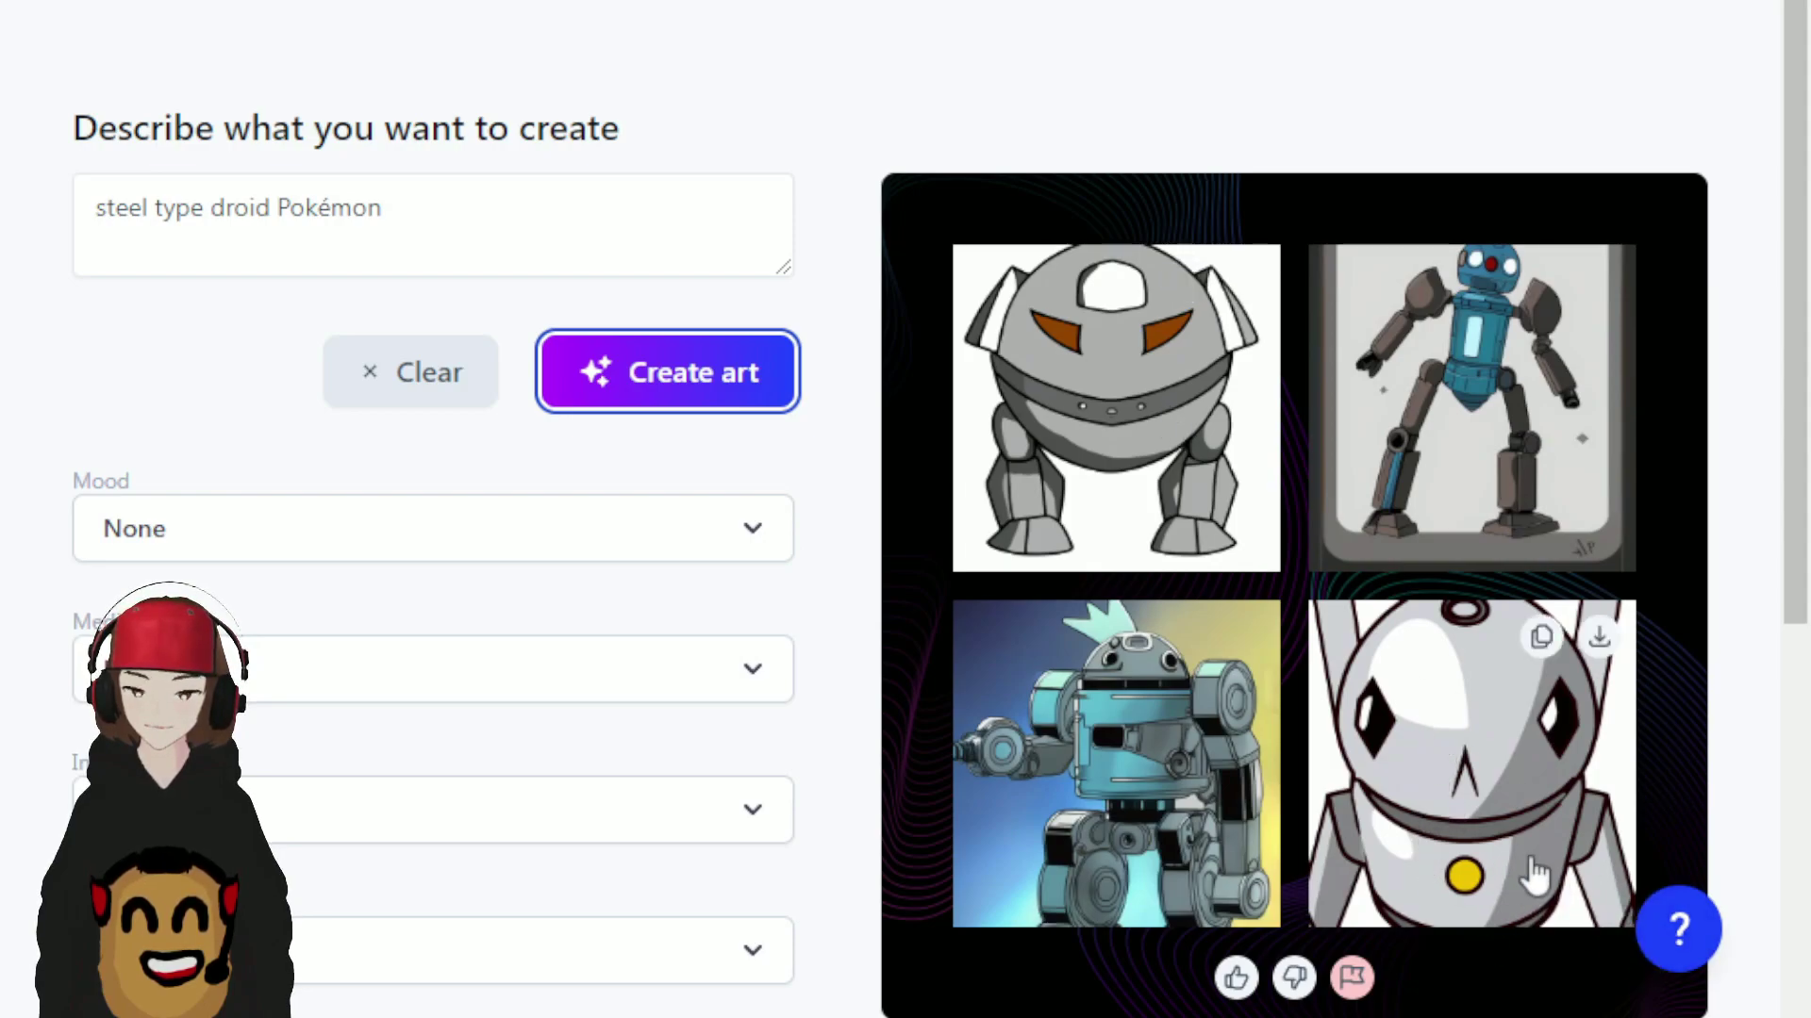
mouse_move(1143, 877)
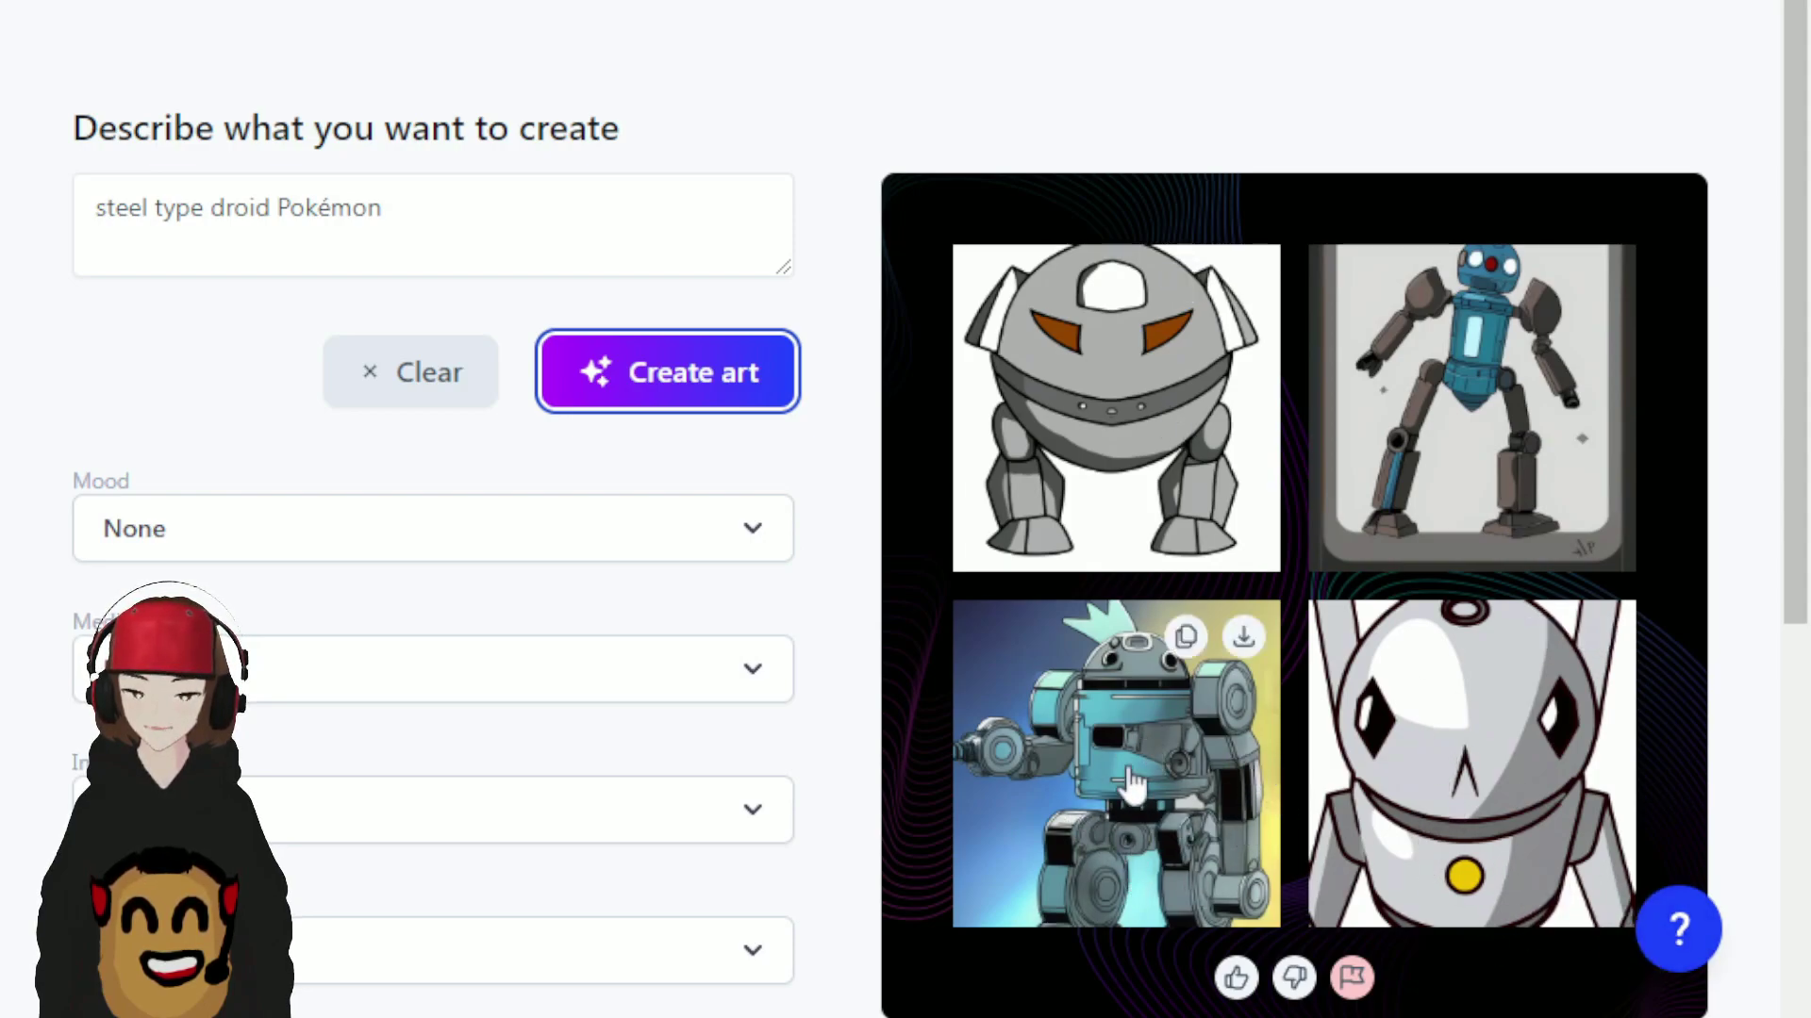
click(96, 207)
text(cute)
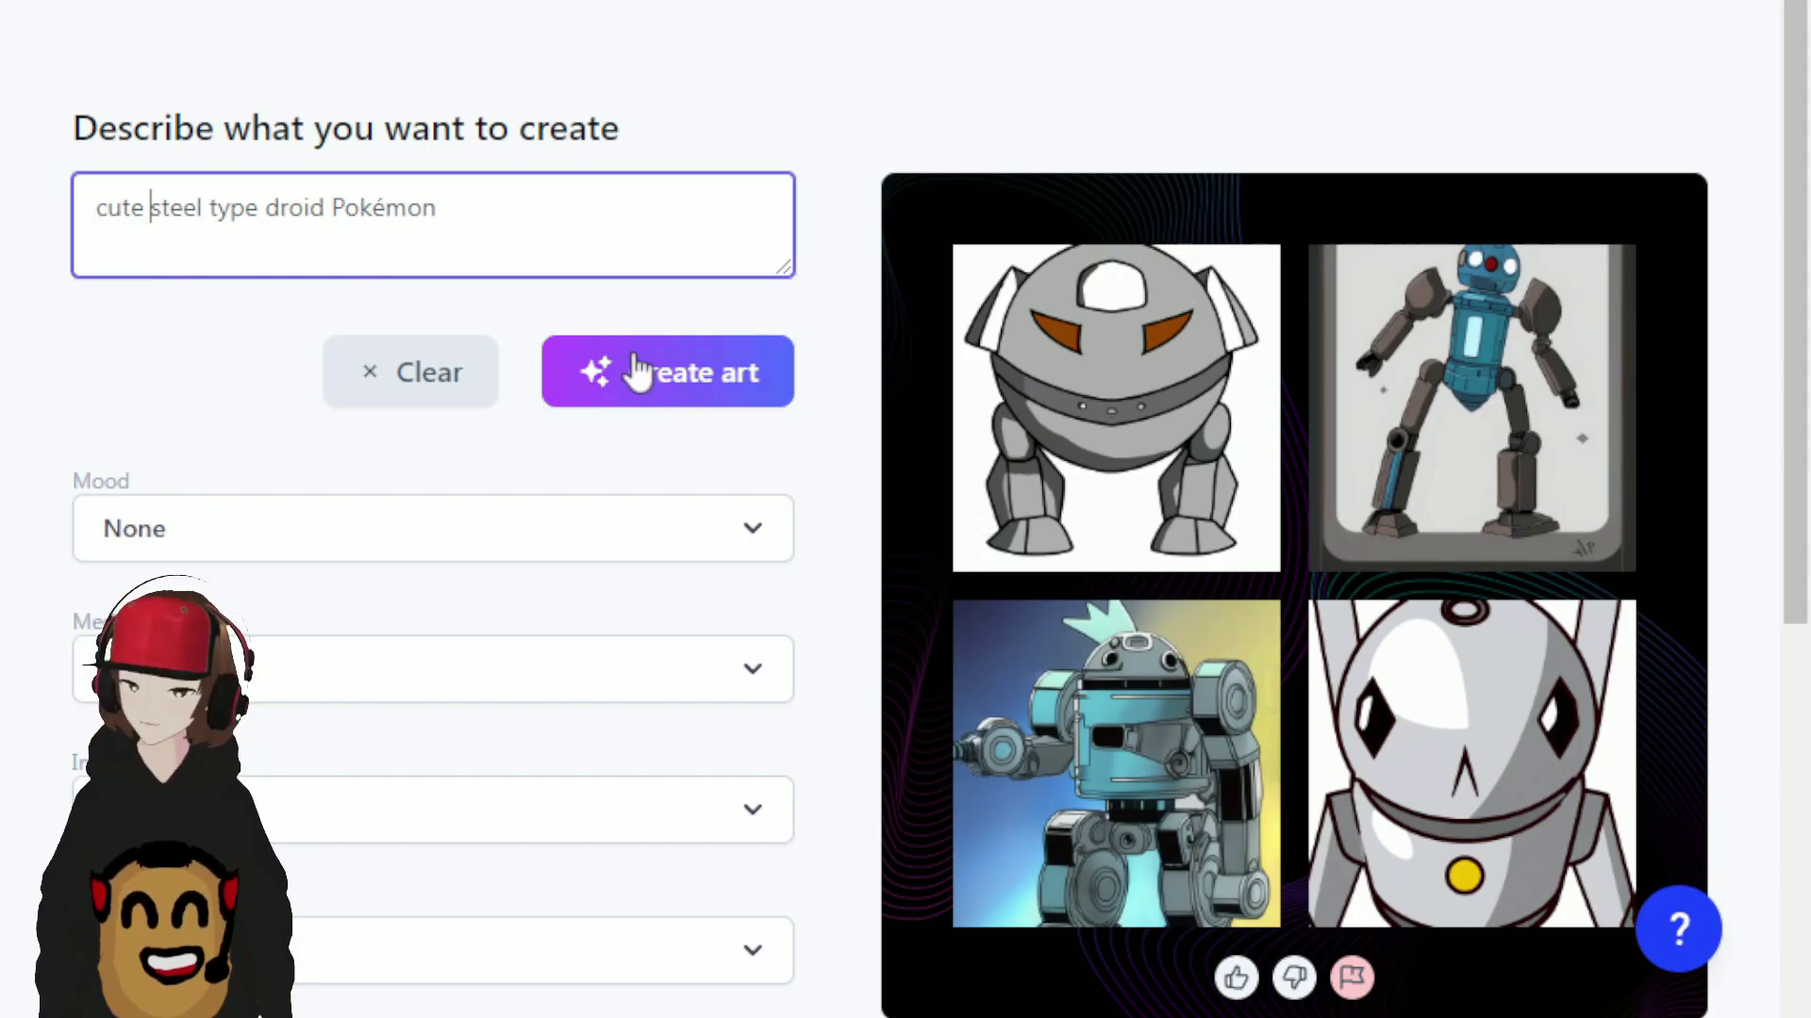
click(744, 404)
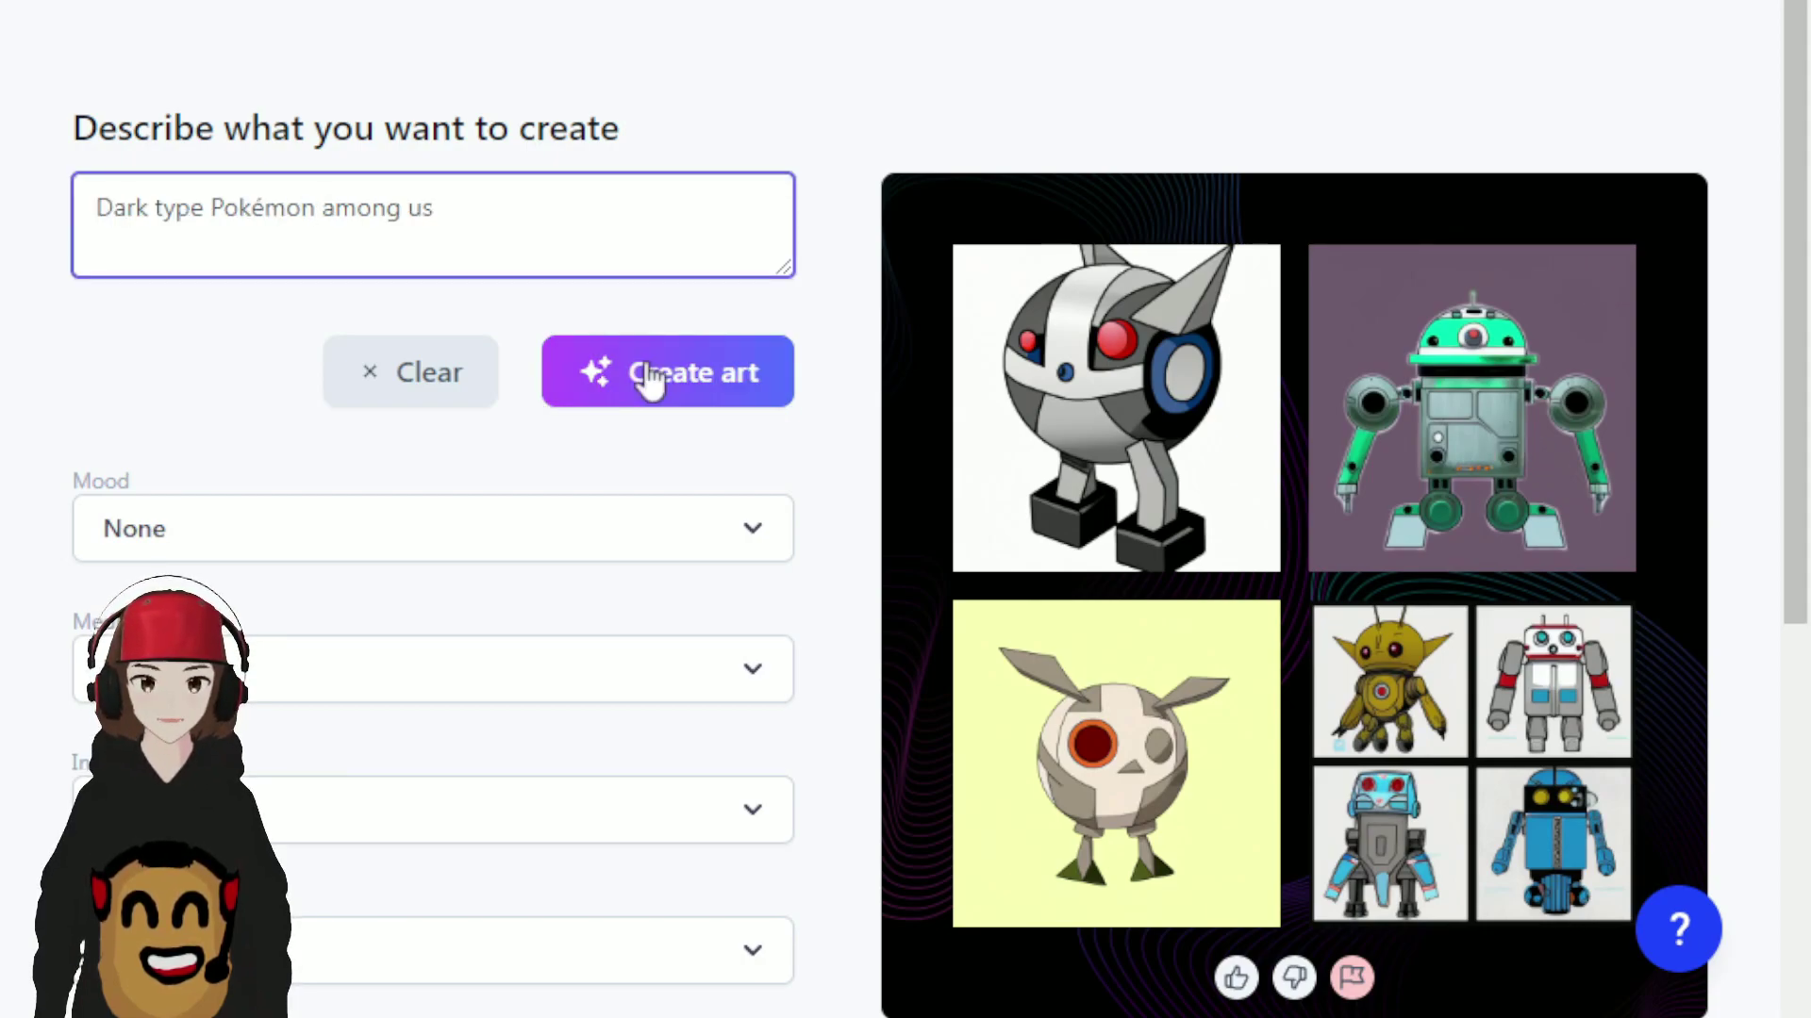
Generate art for the prompt "Dark type Pokémon among us", and again for "flying type Pokémon duck".
click(649, 380)
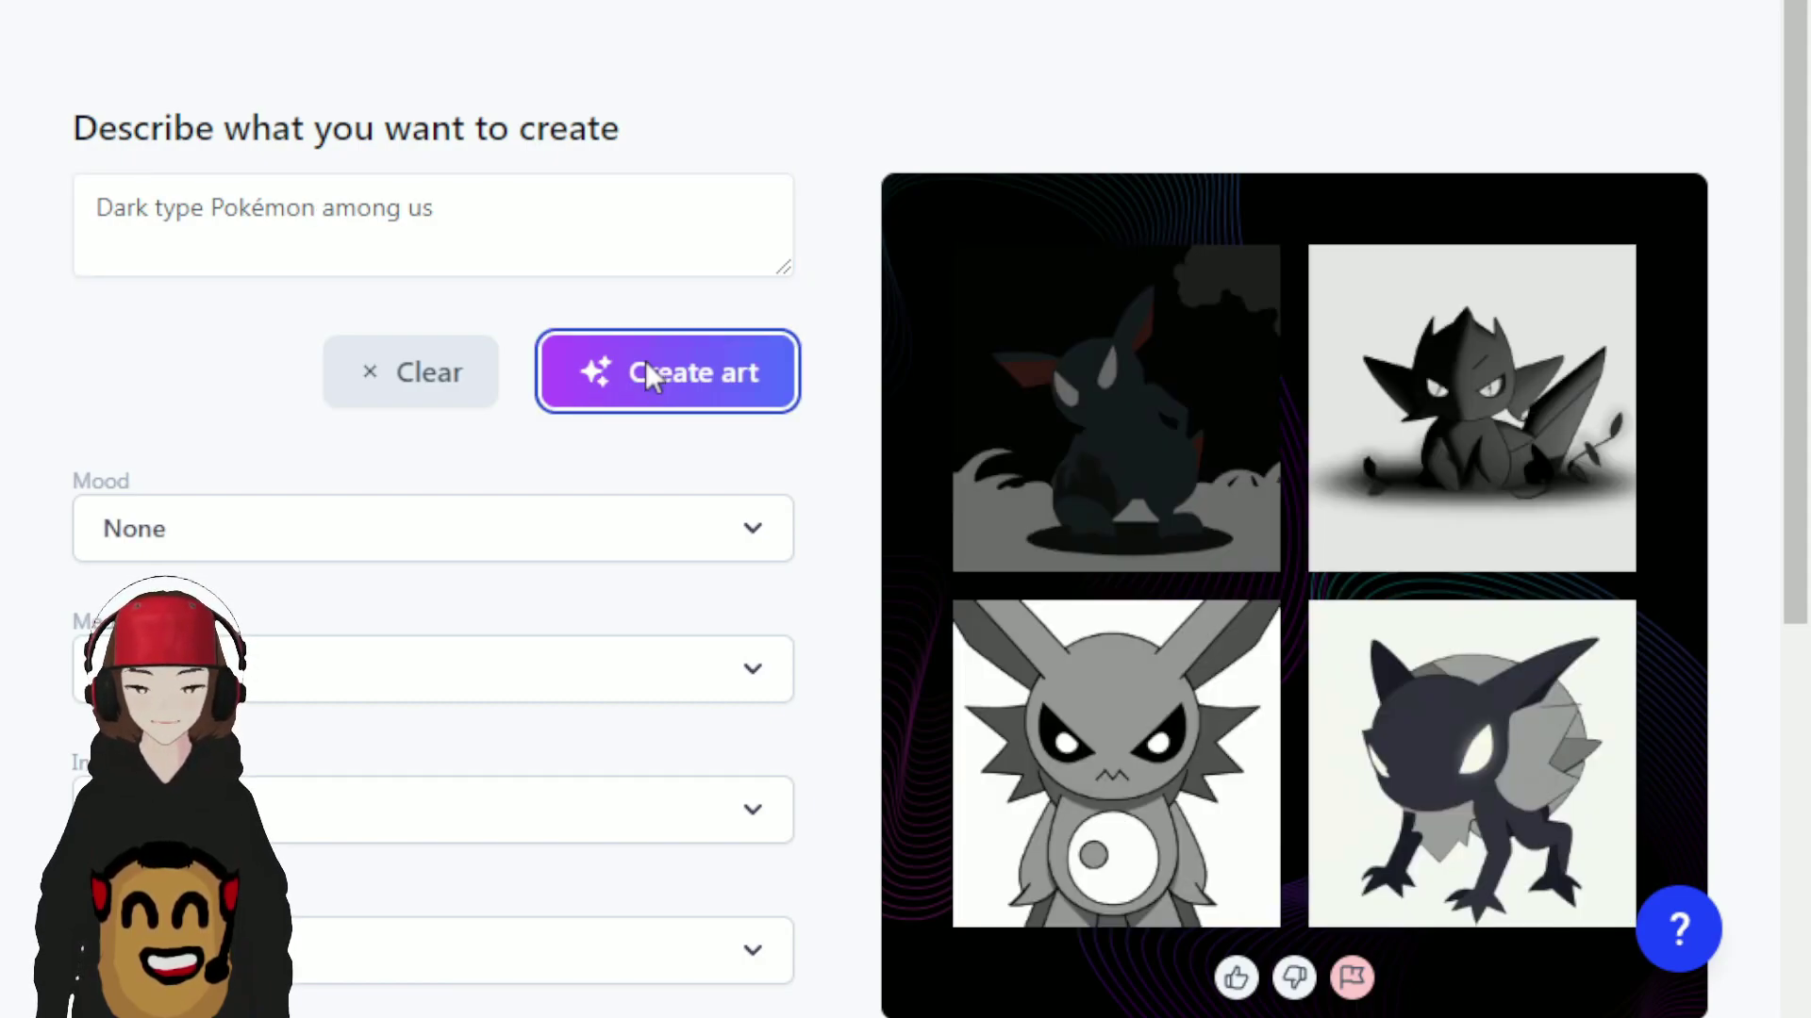
mouse_move(1146, 849)
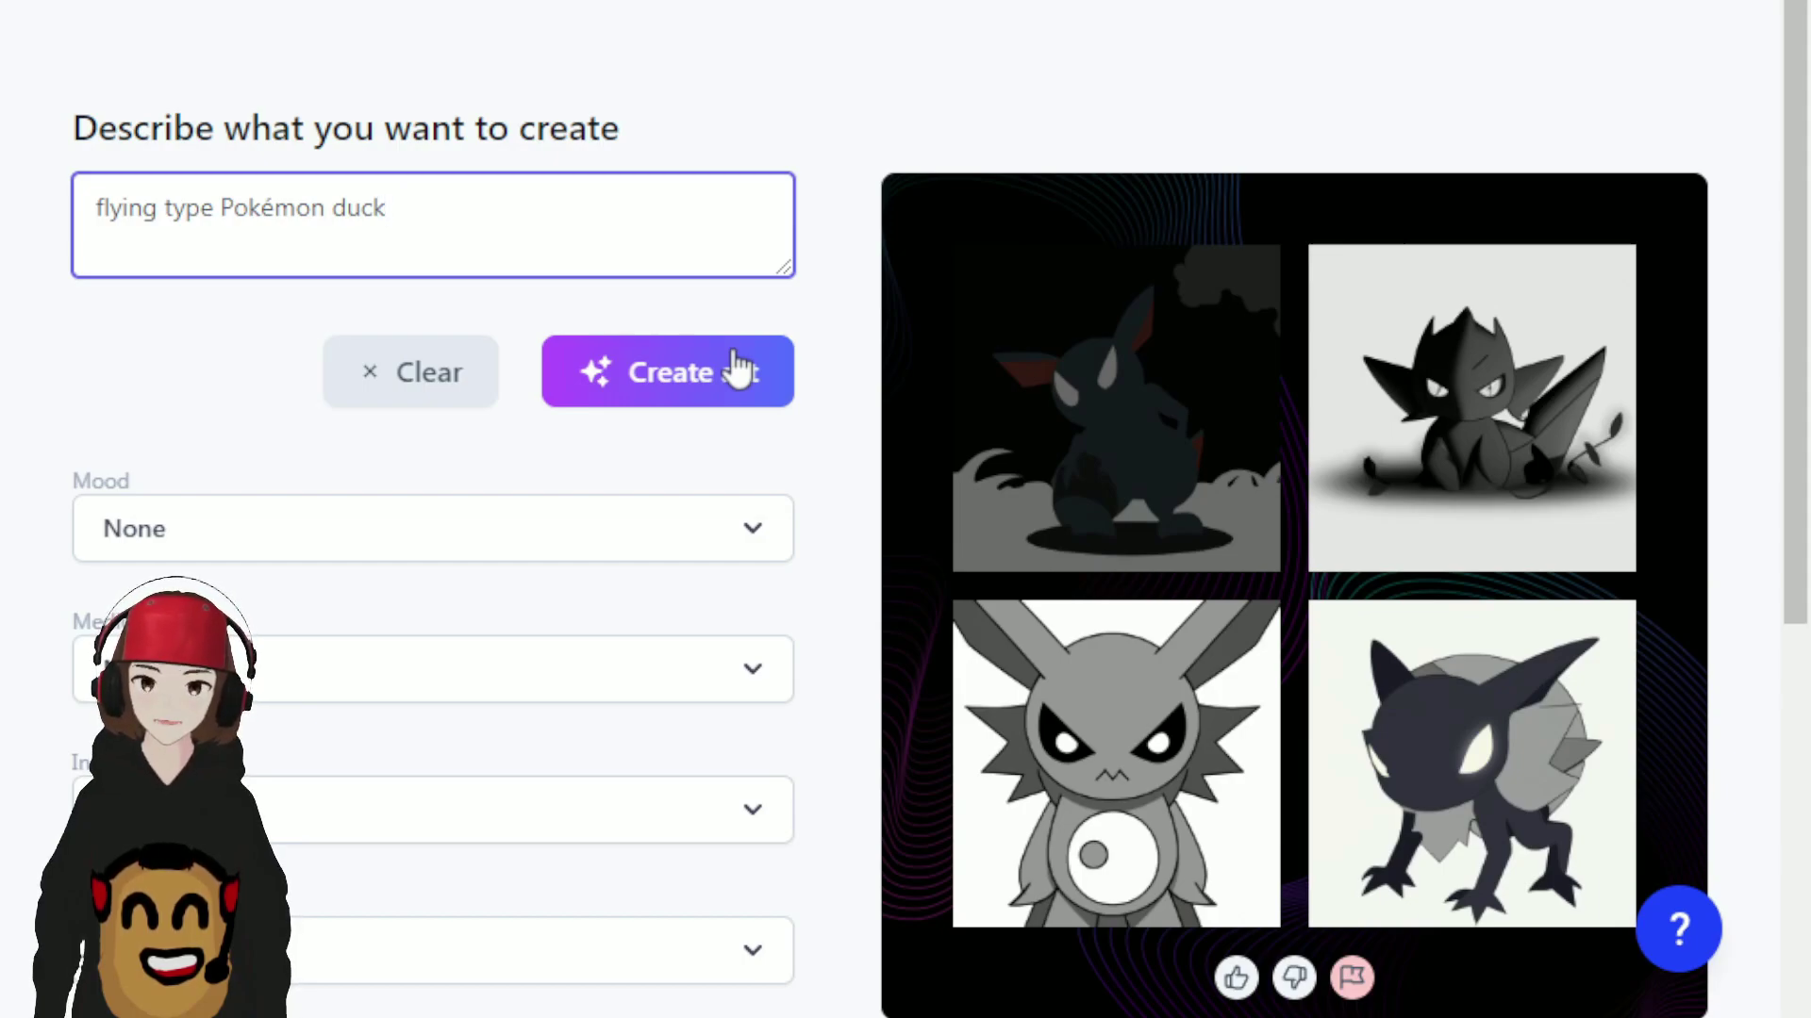
click(741, 368)
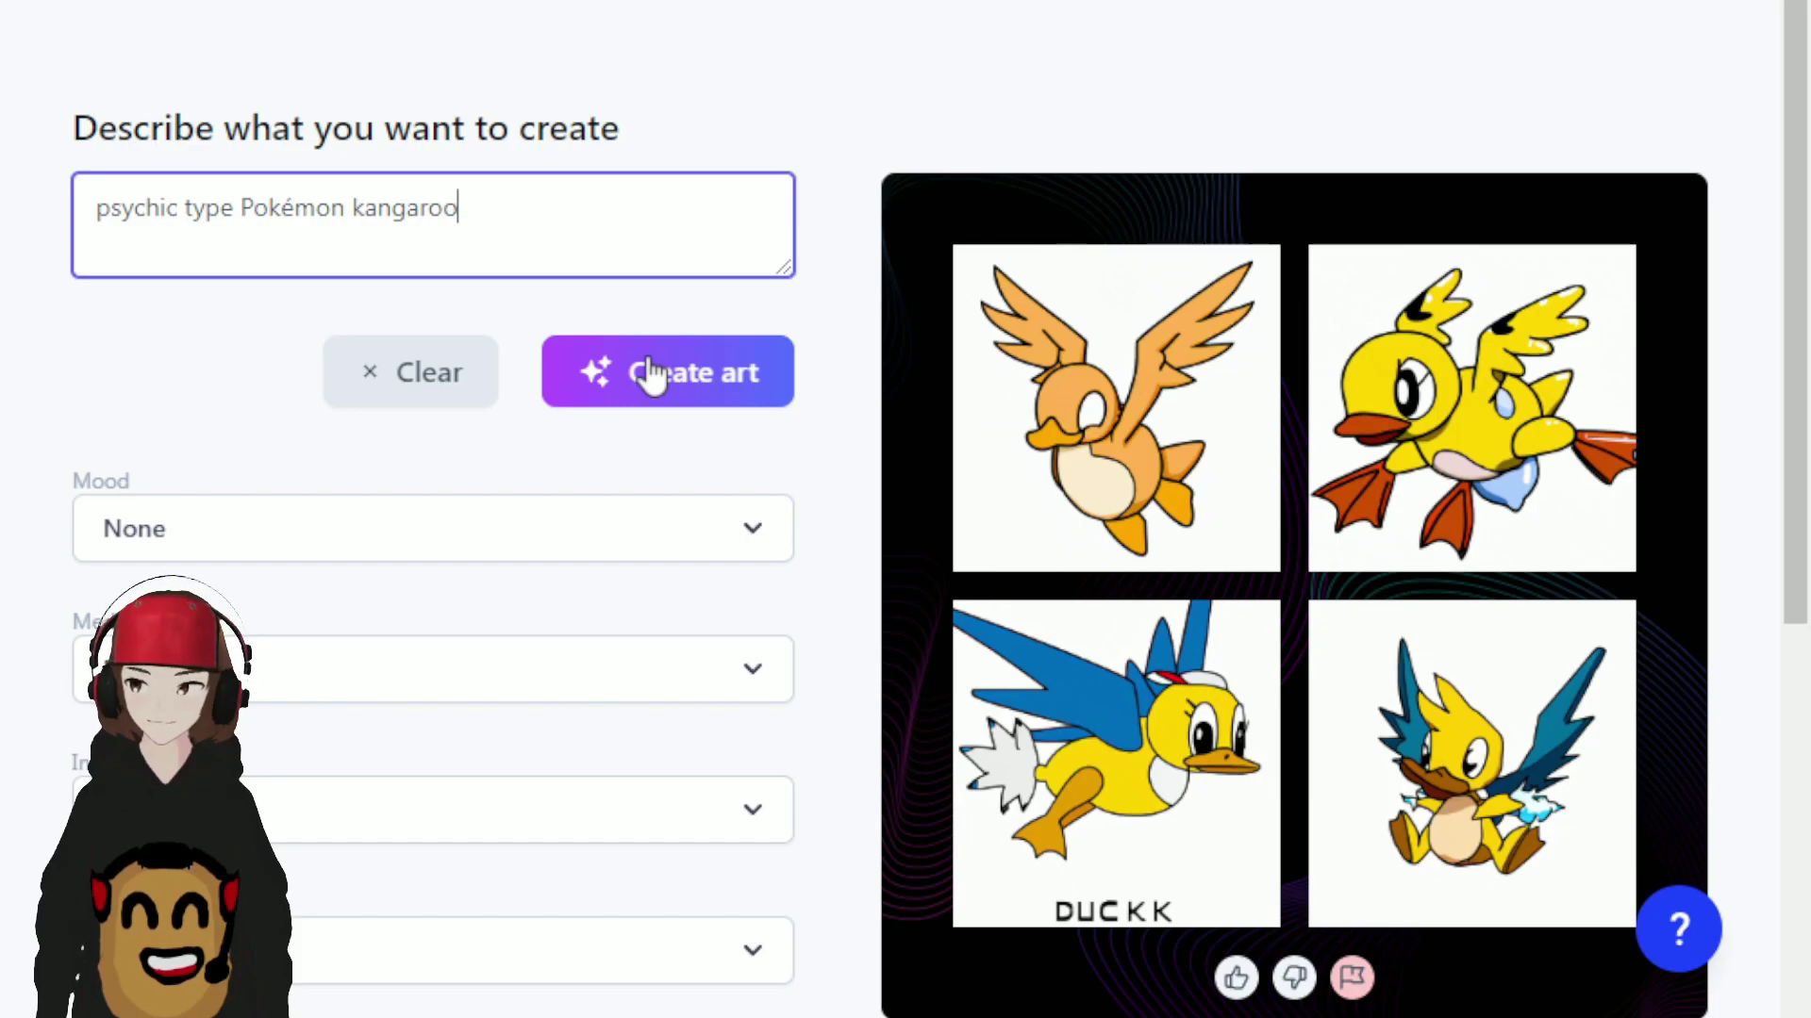
Generate art for the prompt "psychic type Pokémon kangaroo", and again for "trash poison type Pokémon Murkrow".
click(650, 373)
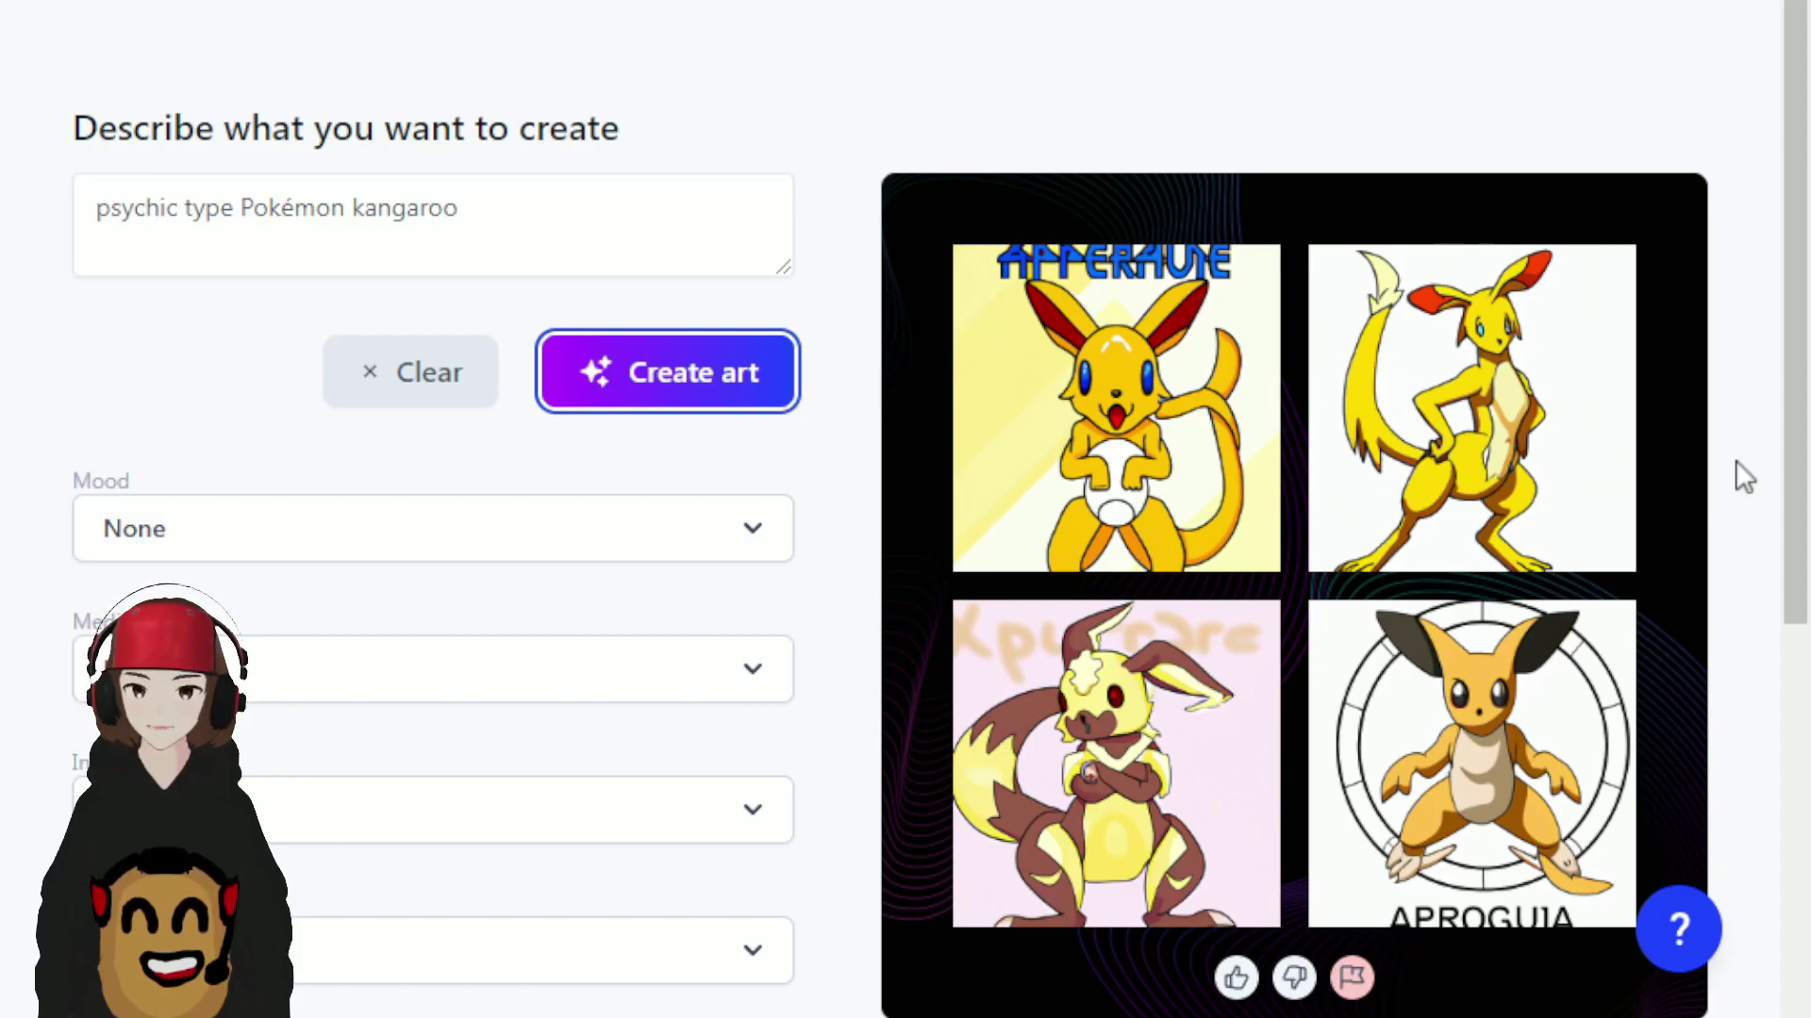
mouse_move(1056, 882)
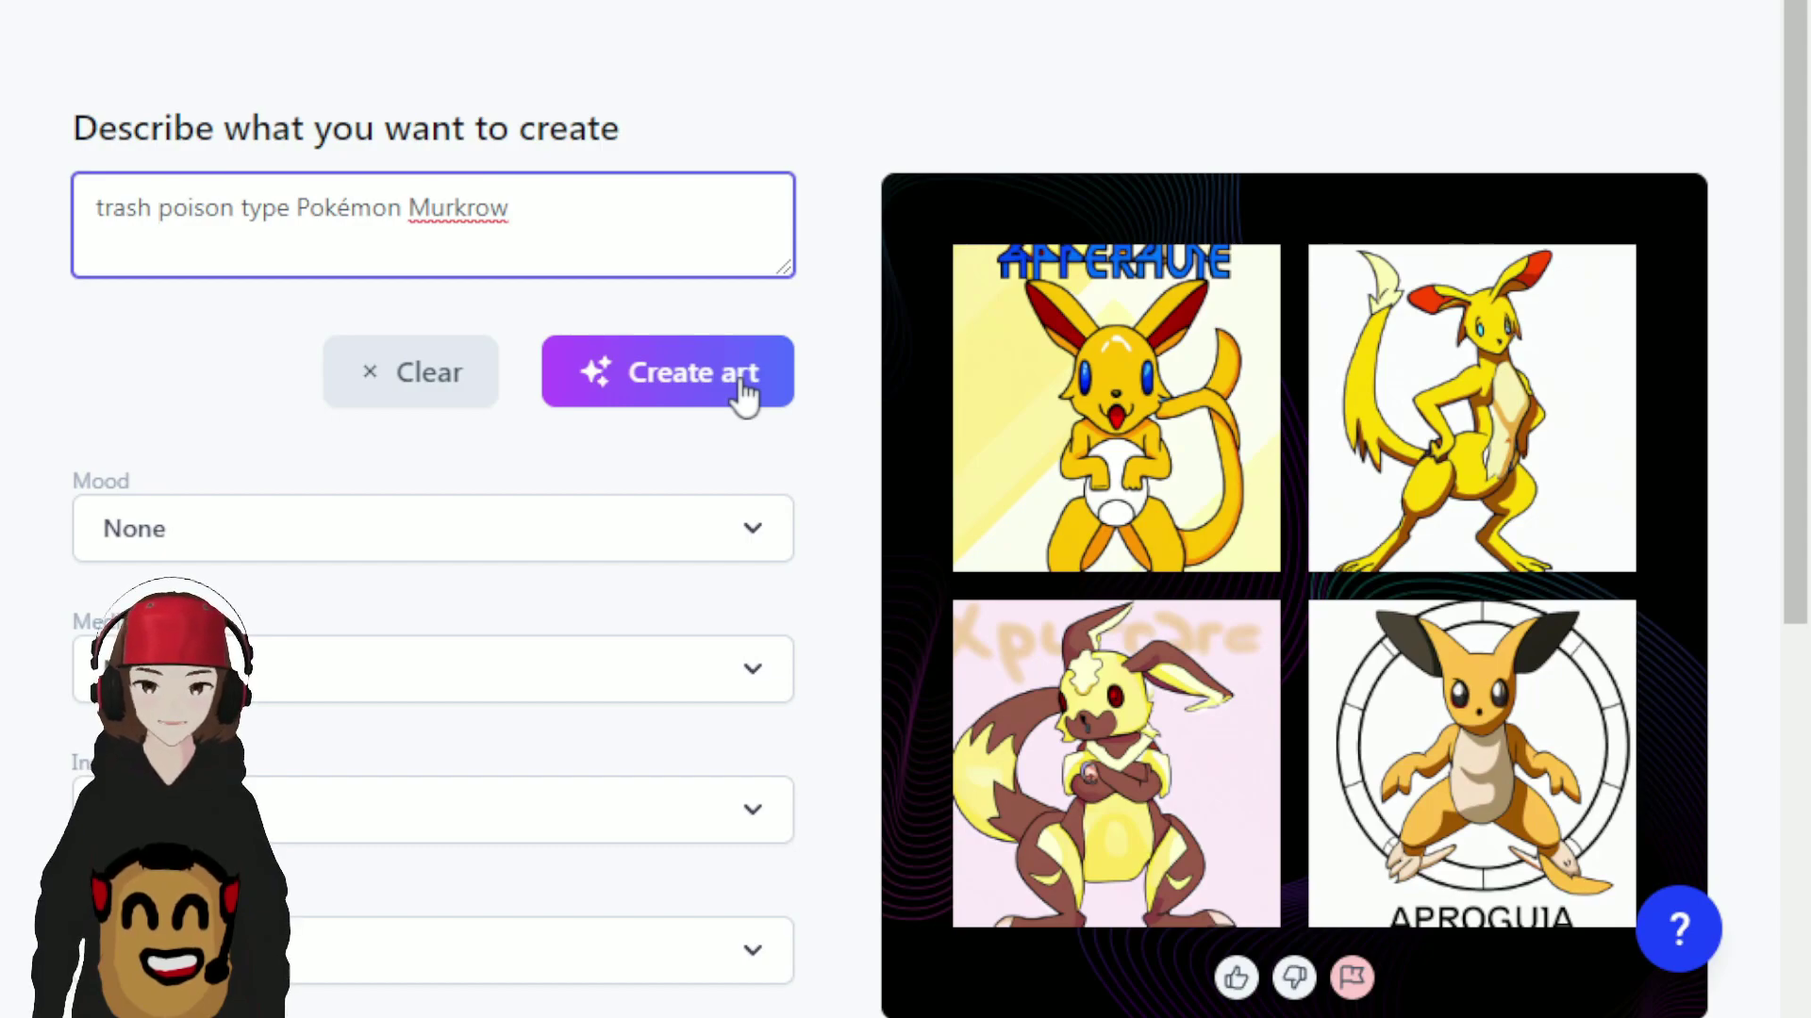
click(744, 388)
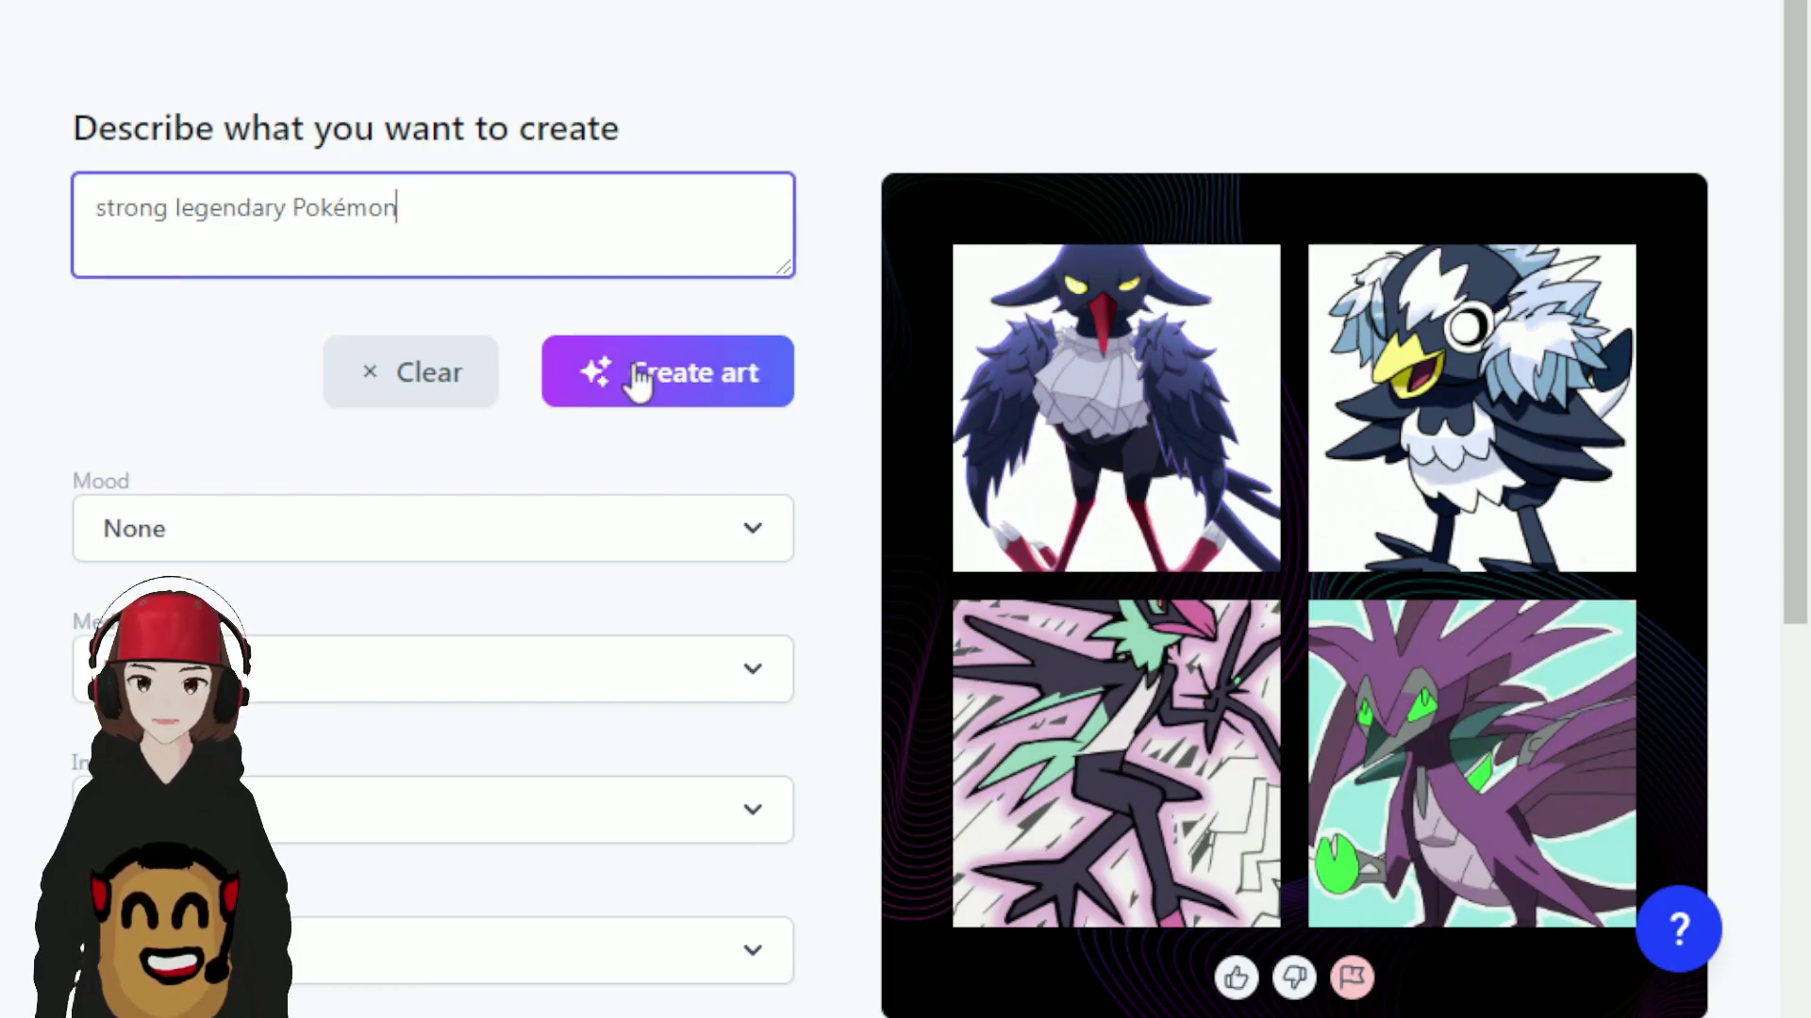
Generate art for "strong legendary Pokémon" and enlarge the multi-character picture and the blue-winged beast in turn.
click(640, 382)
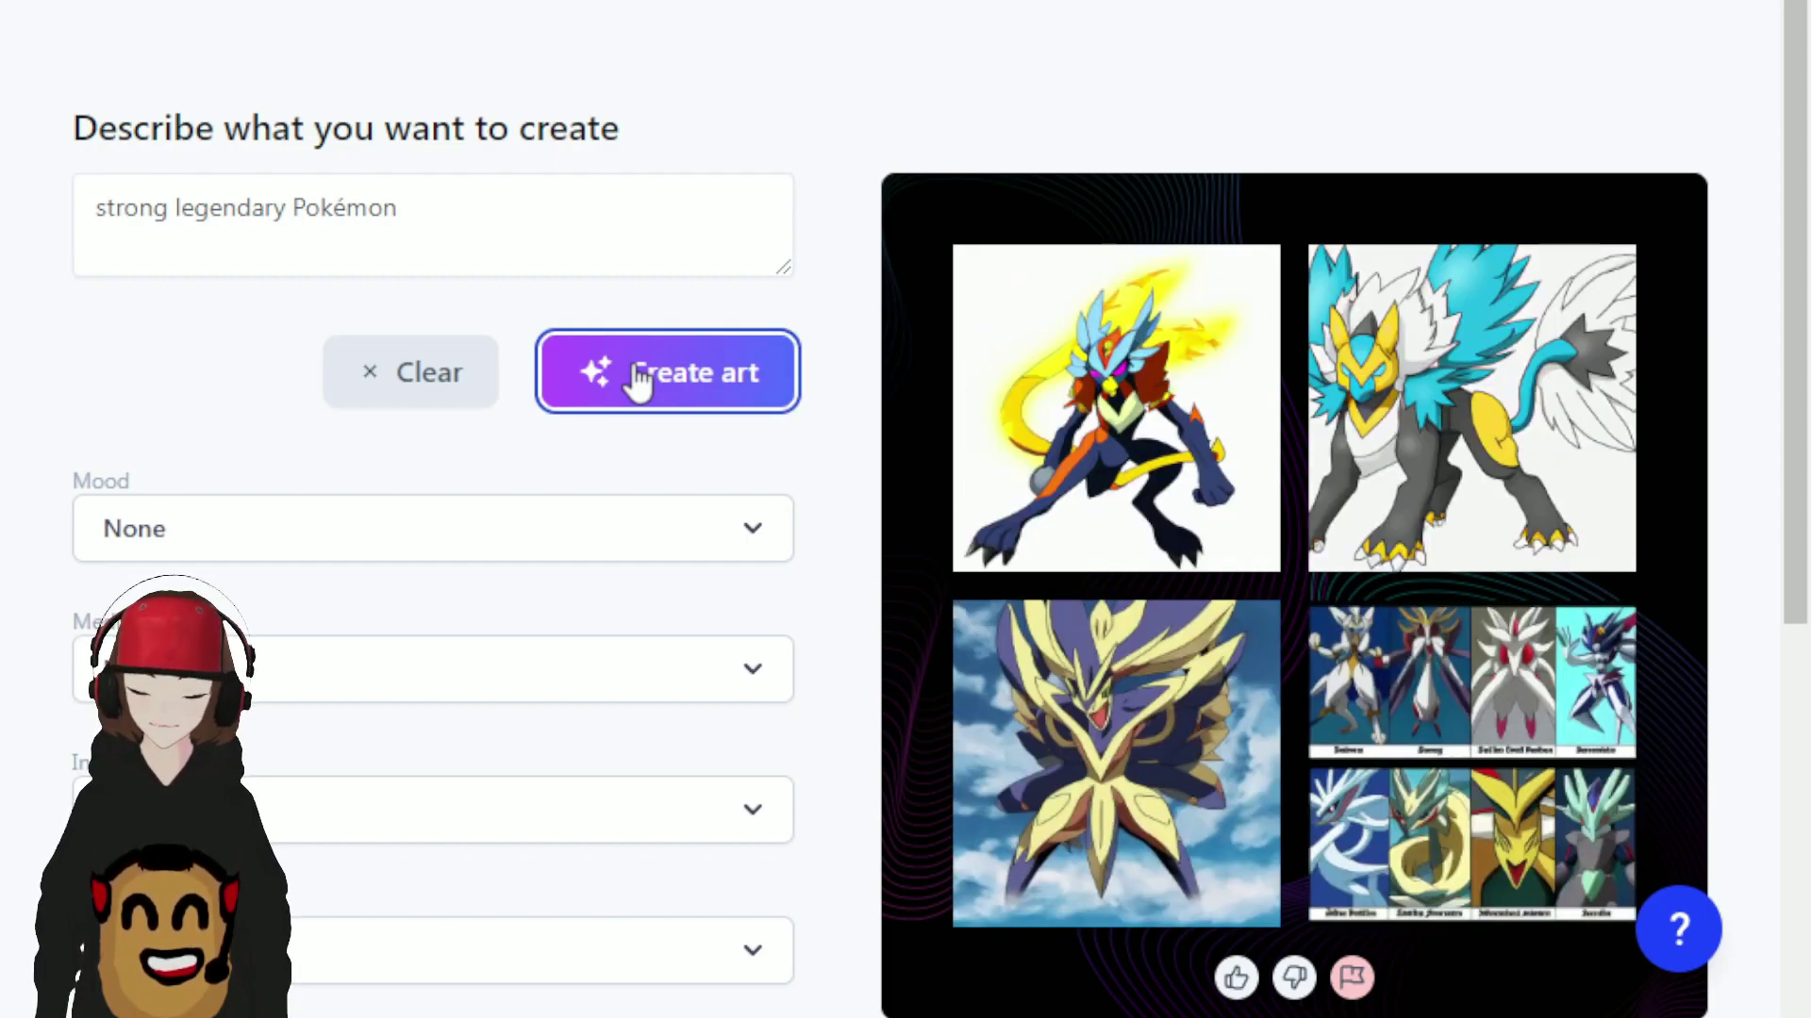
click(1492, 733)
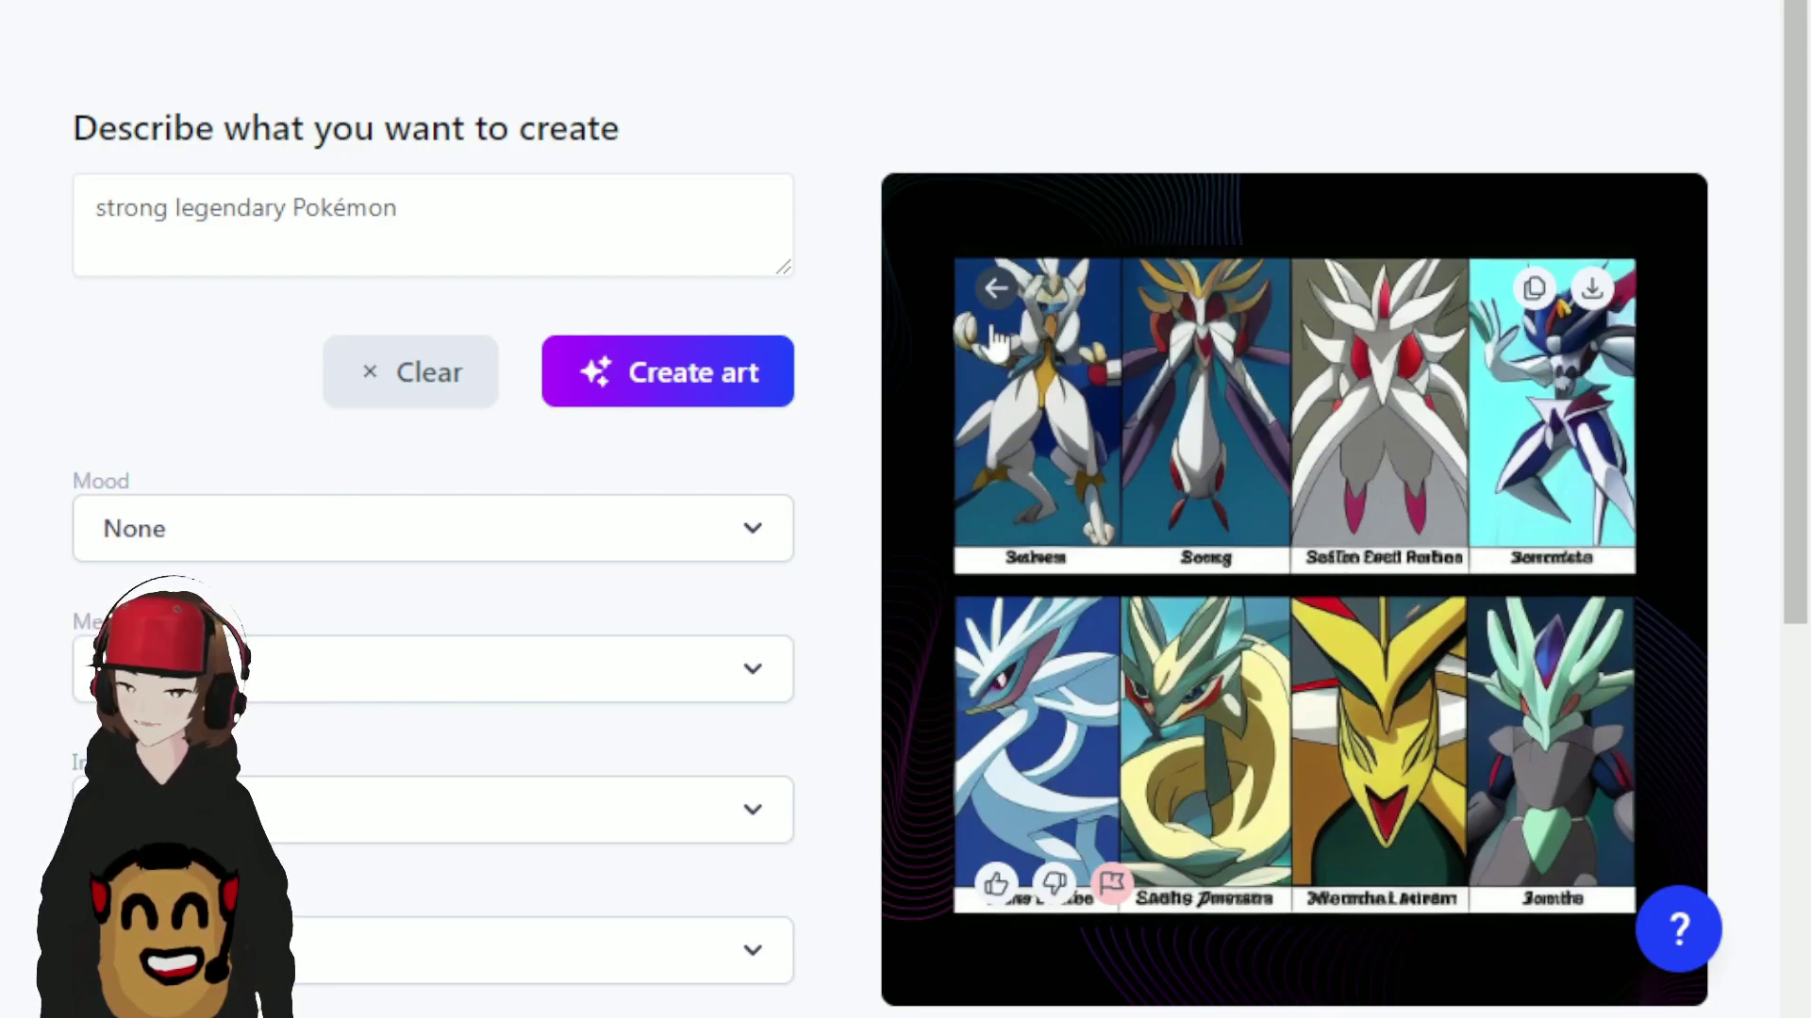
click(998, 292)
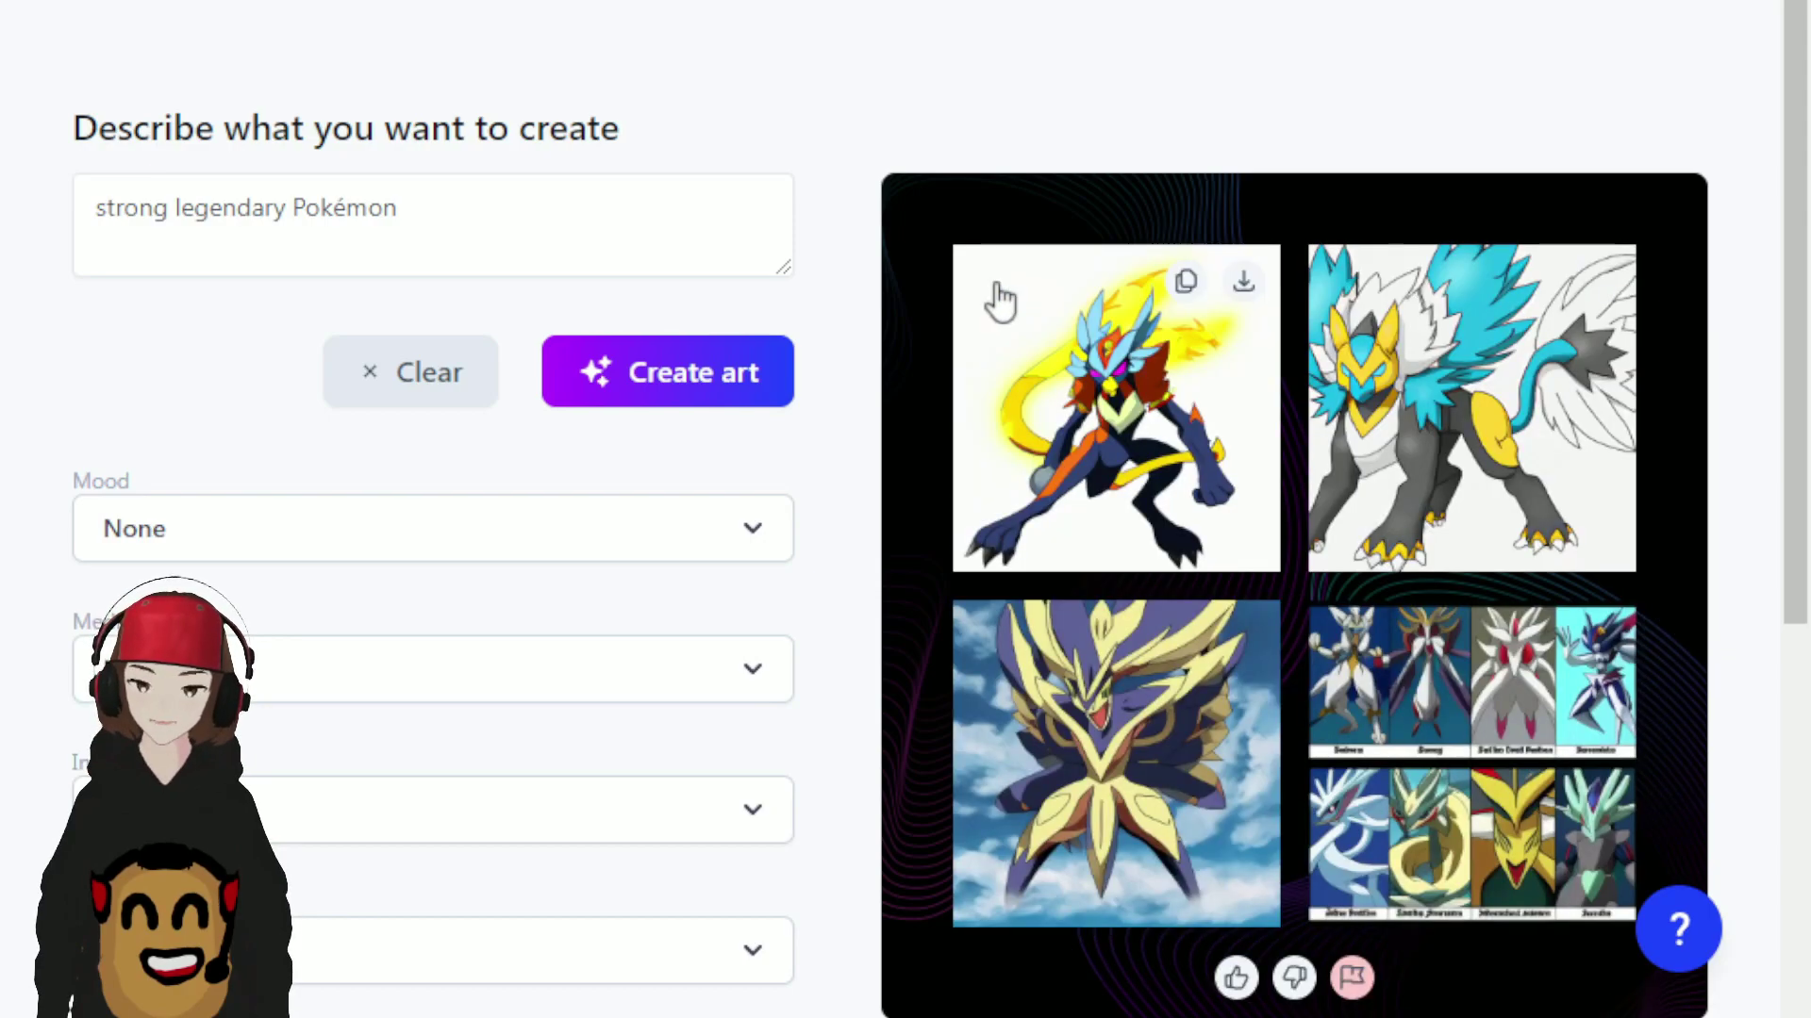
click(1396, 422)
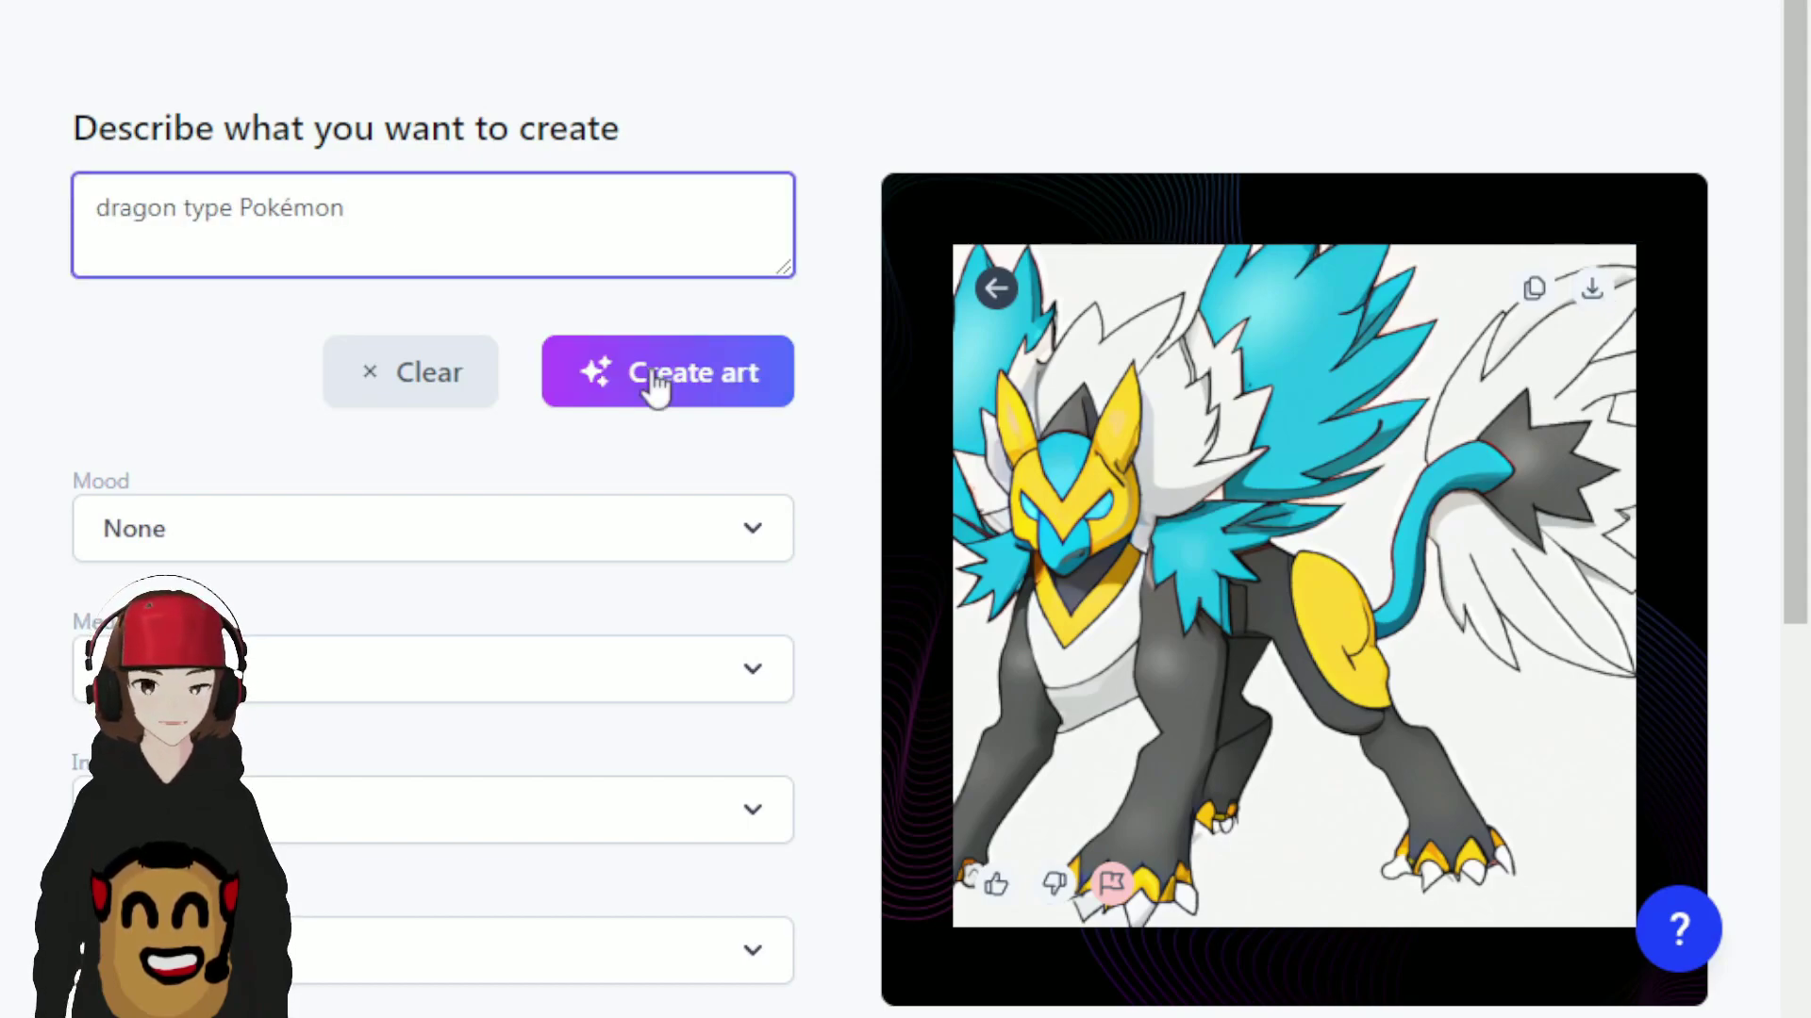
Generate art for the prompt "dragon type Pokémon".
click(657, 385)
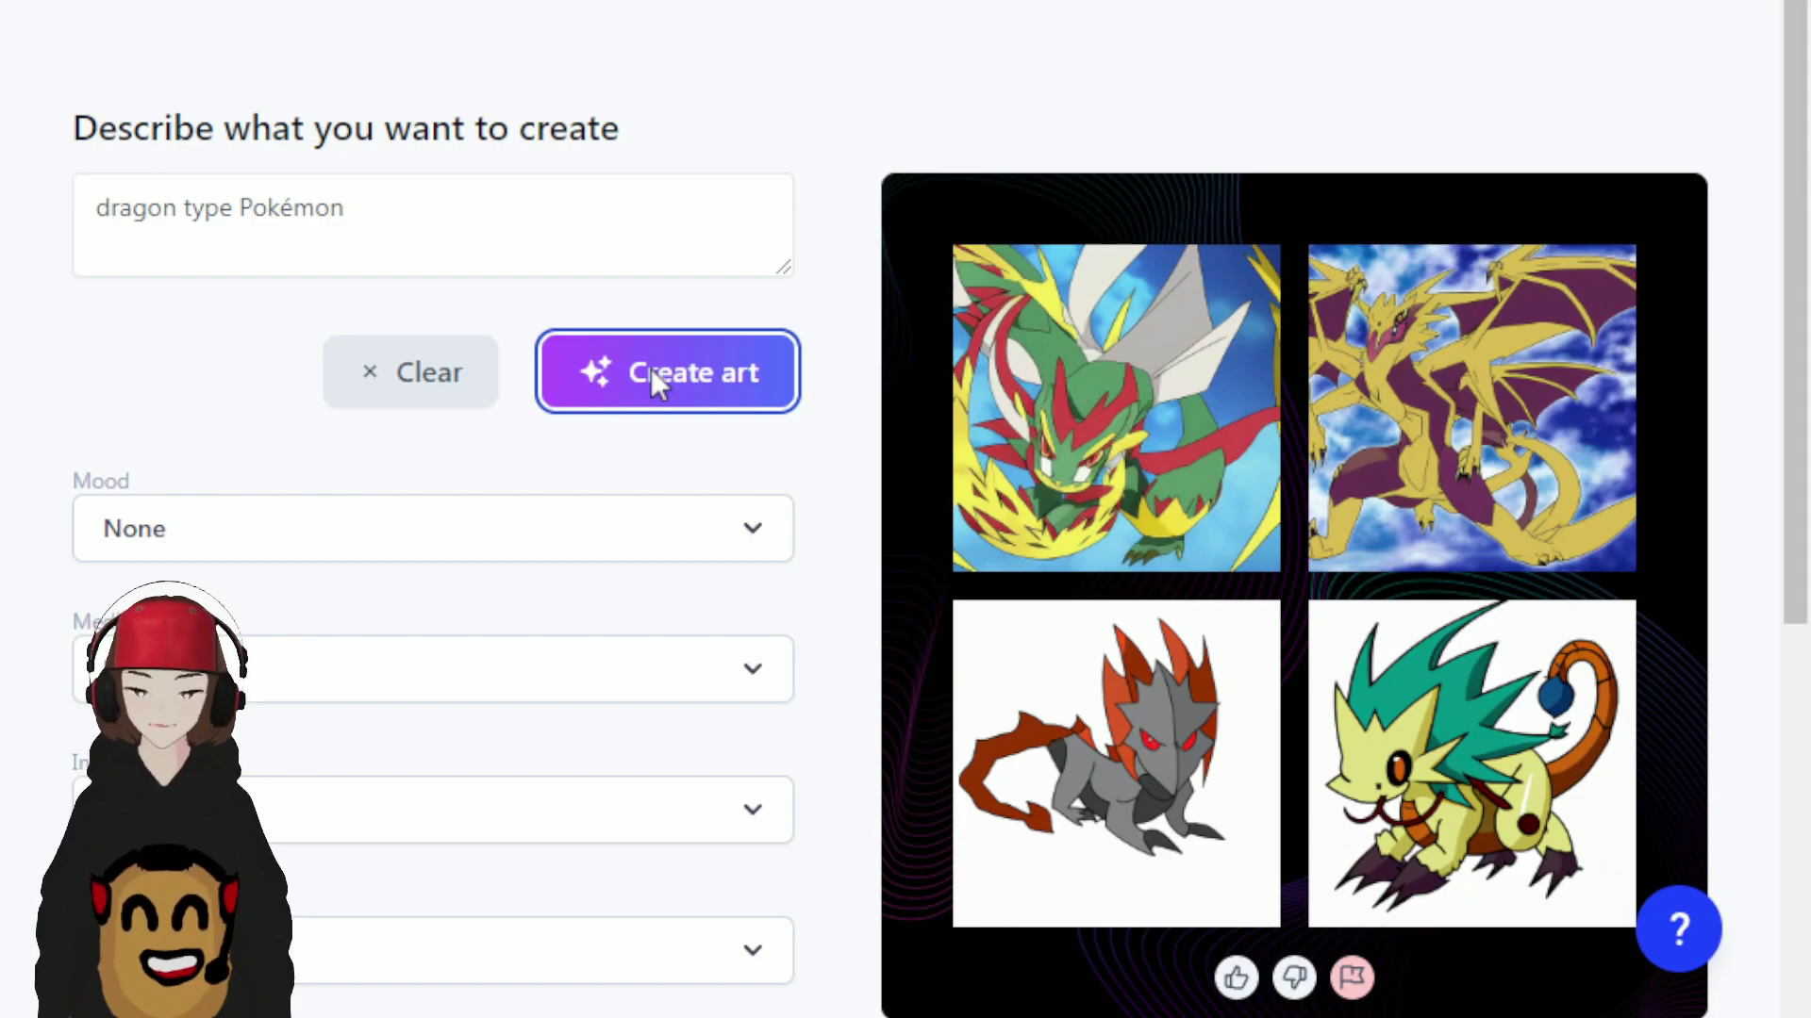
Enlarge the yellow dragon with the teal mane, and generate art for the prompt "fairy type schnauzer Pokémon".
click(1363, 733)
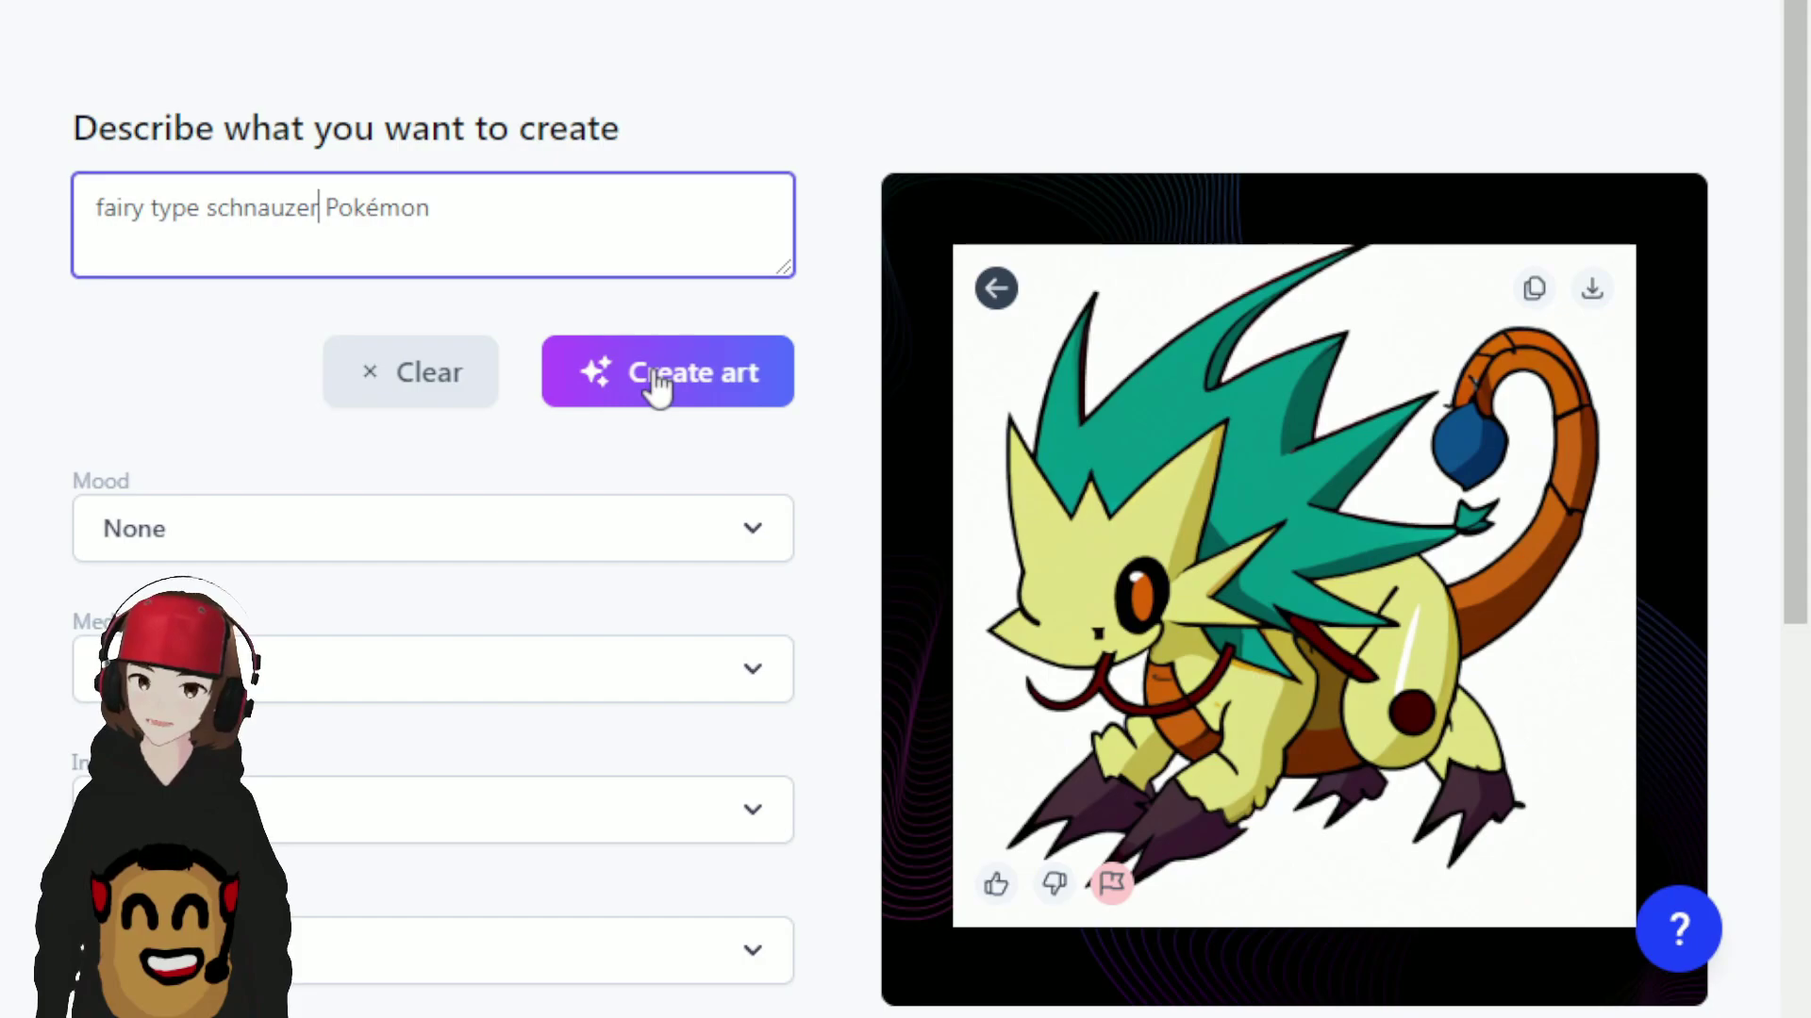
click(657, 387)
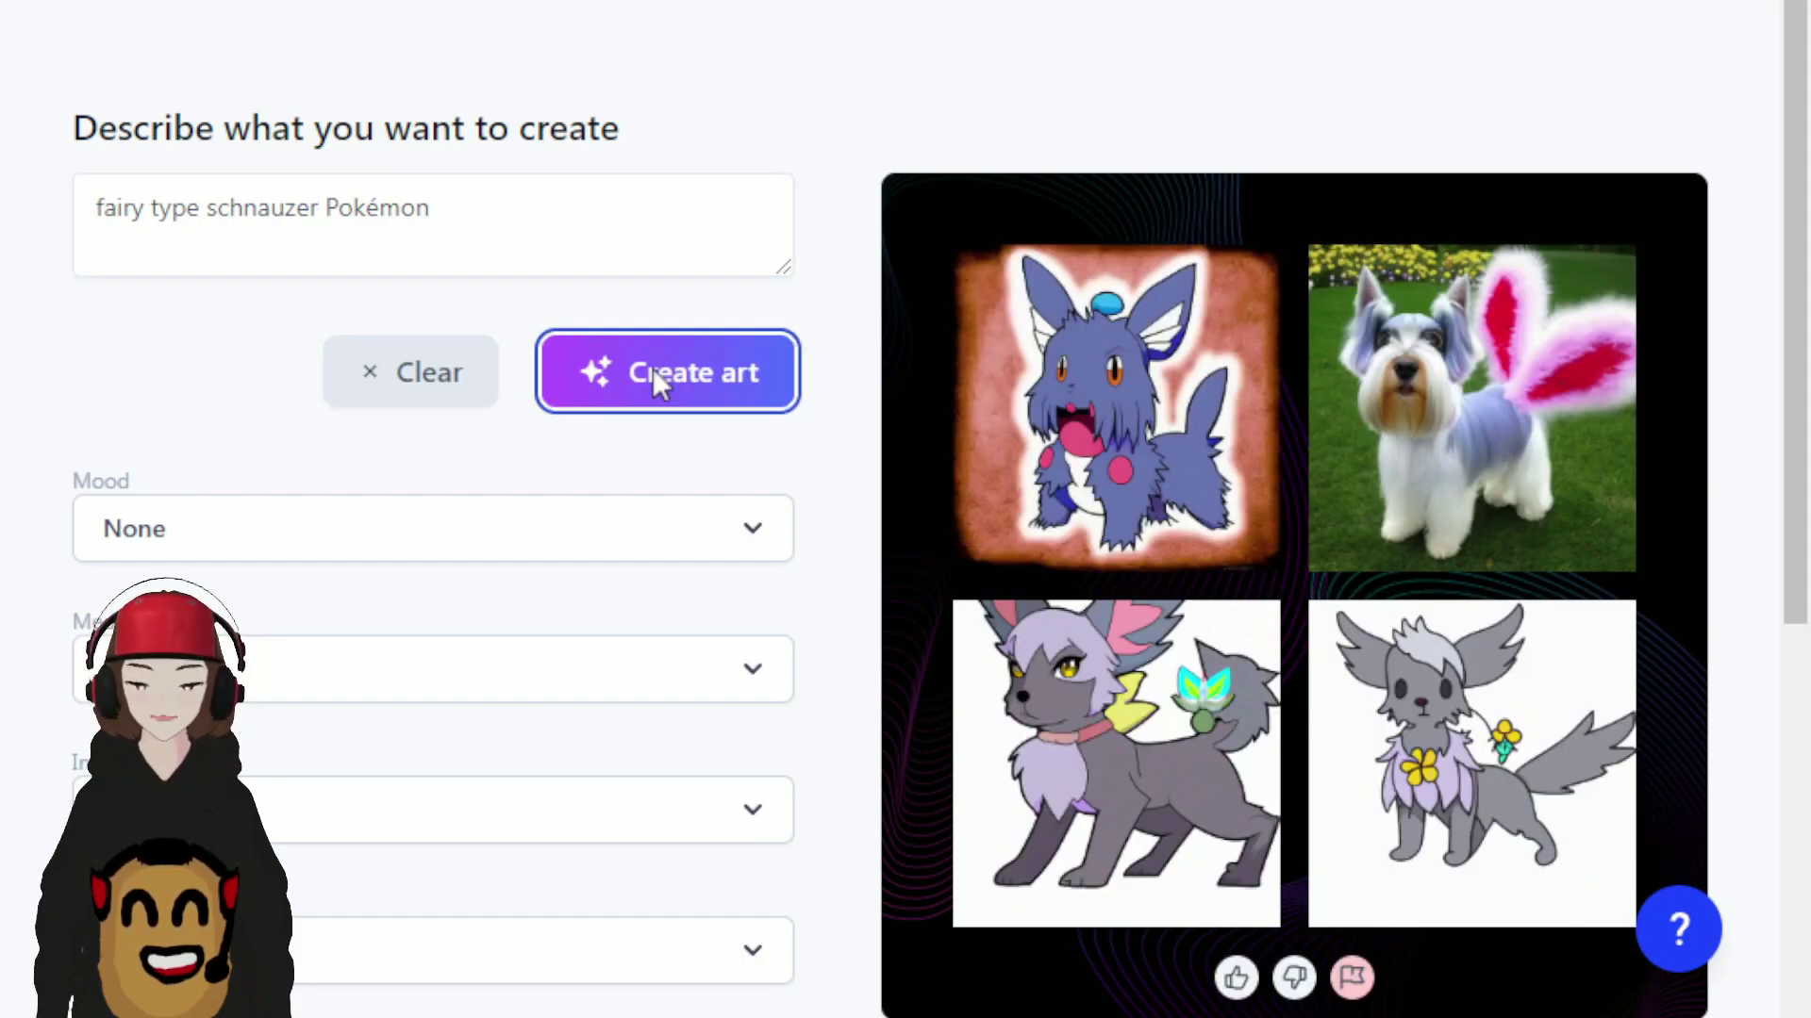
Look over the schnauzer pictures and enlarge the gray dog with the lilac mane and pink collar.
mouse_move(1435, 495)
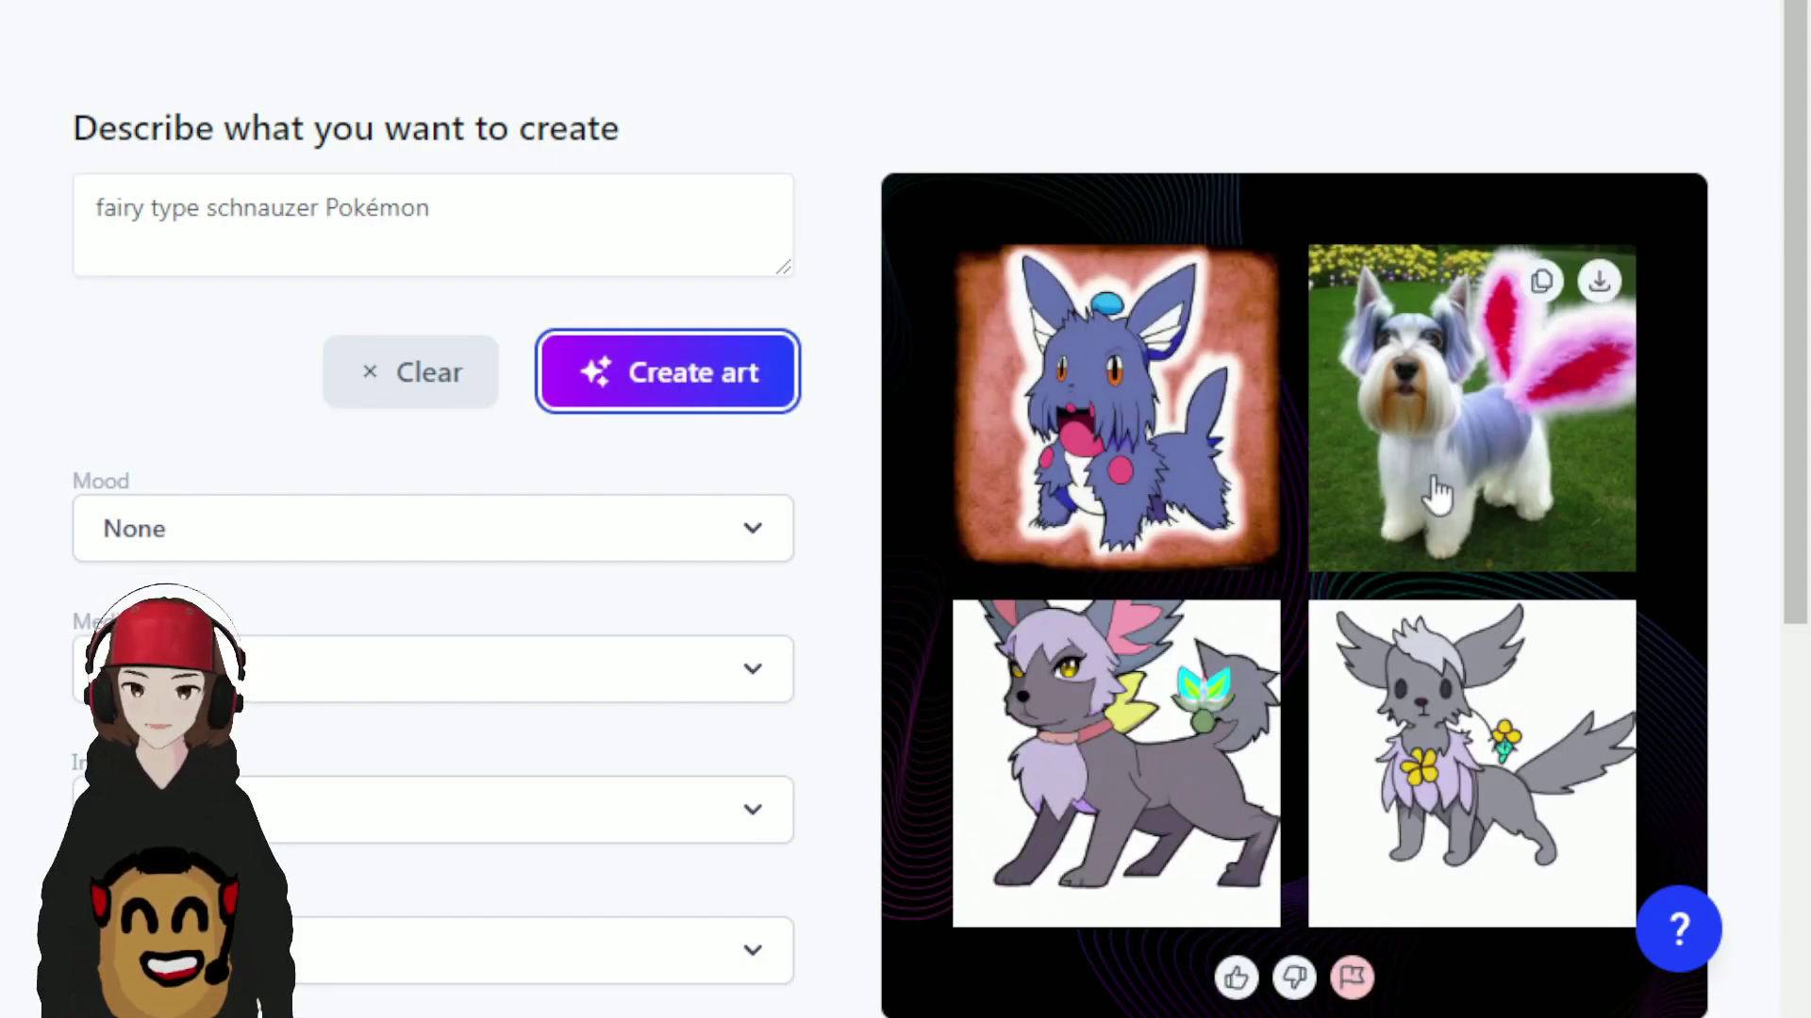
mouse_move(1243, 448)
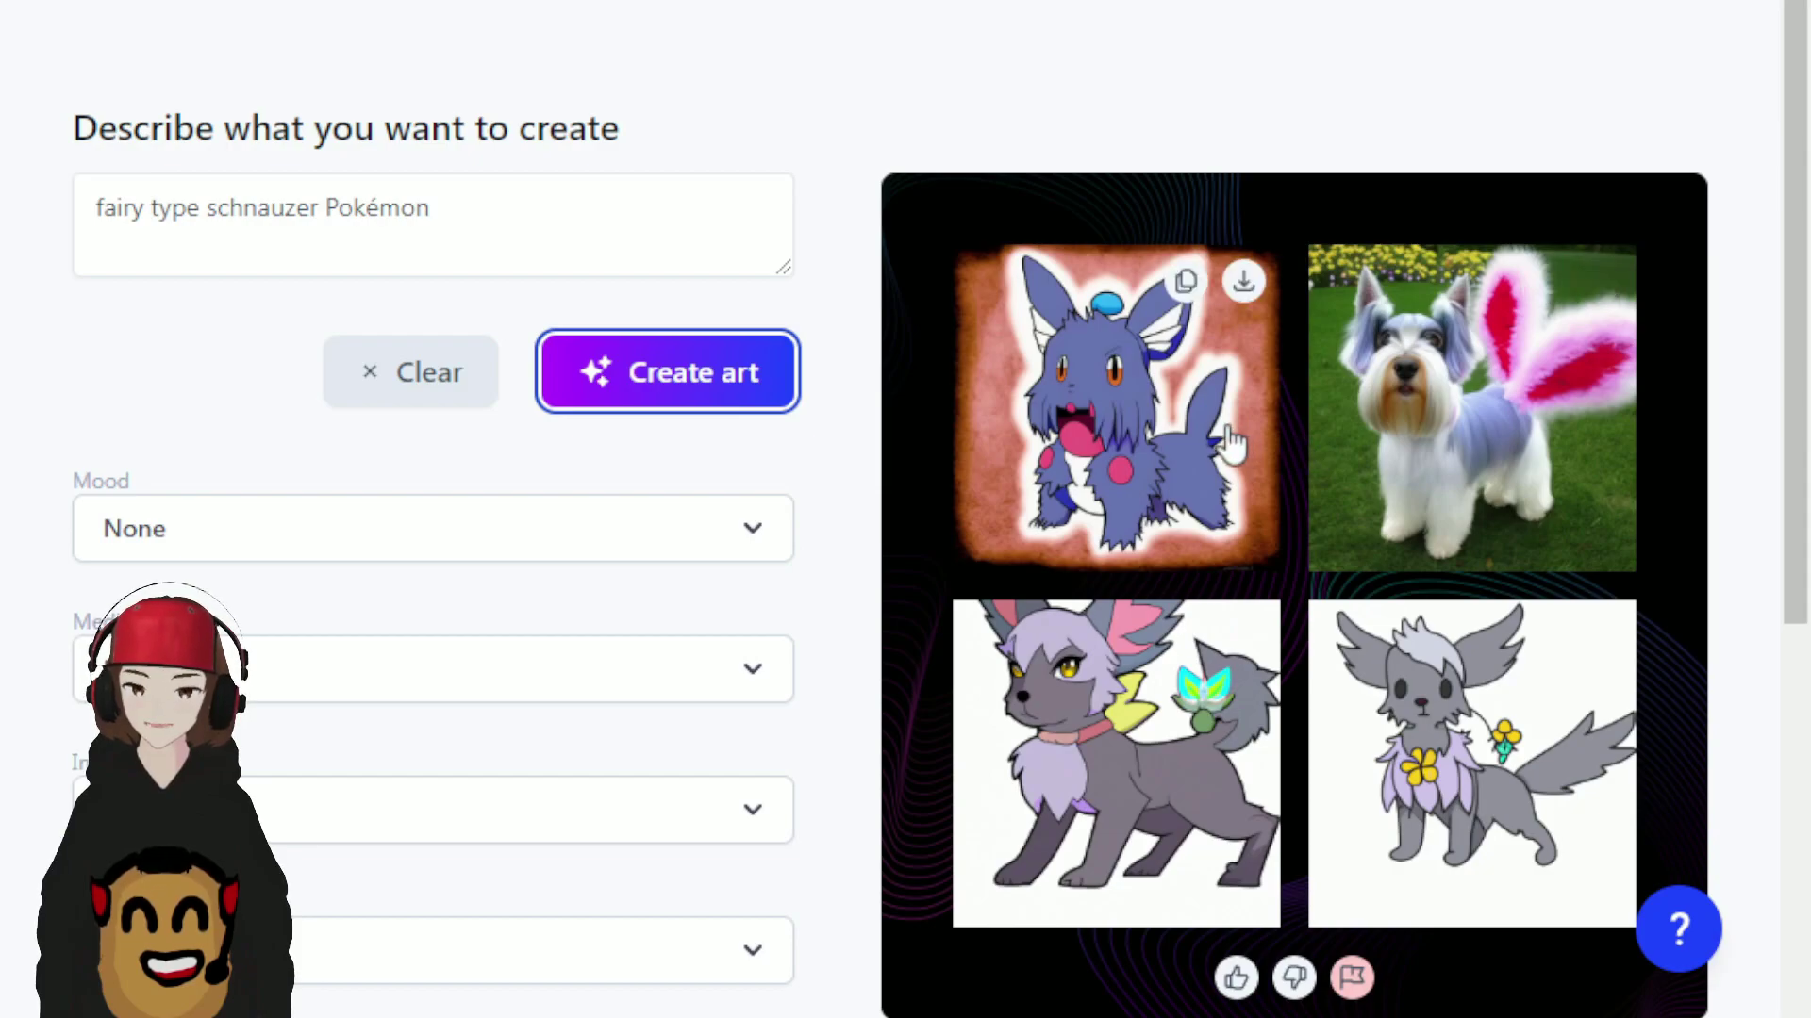
click(1142, 813)
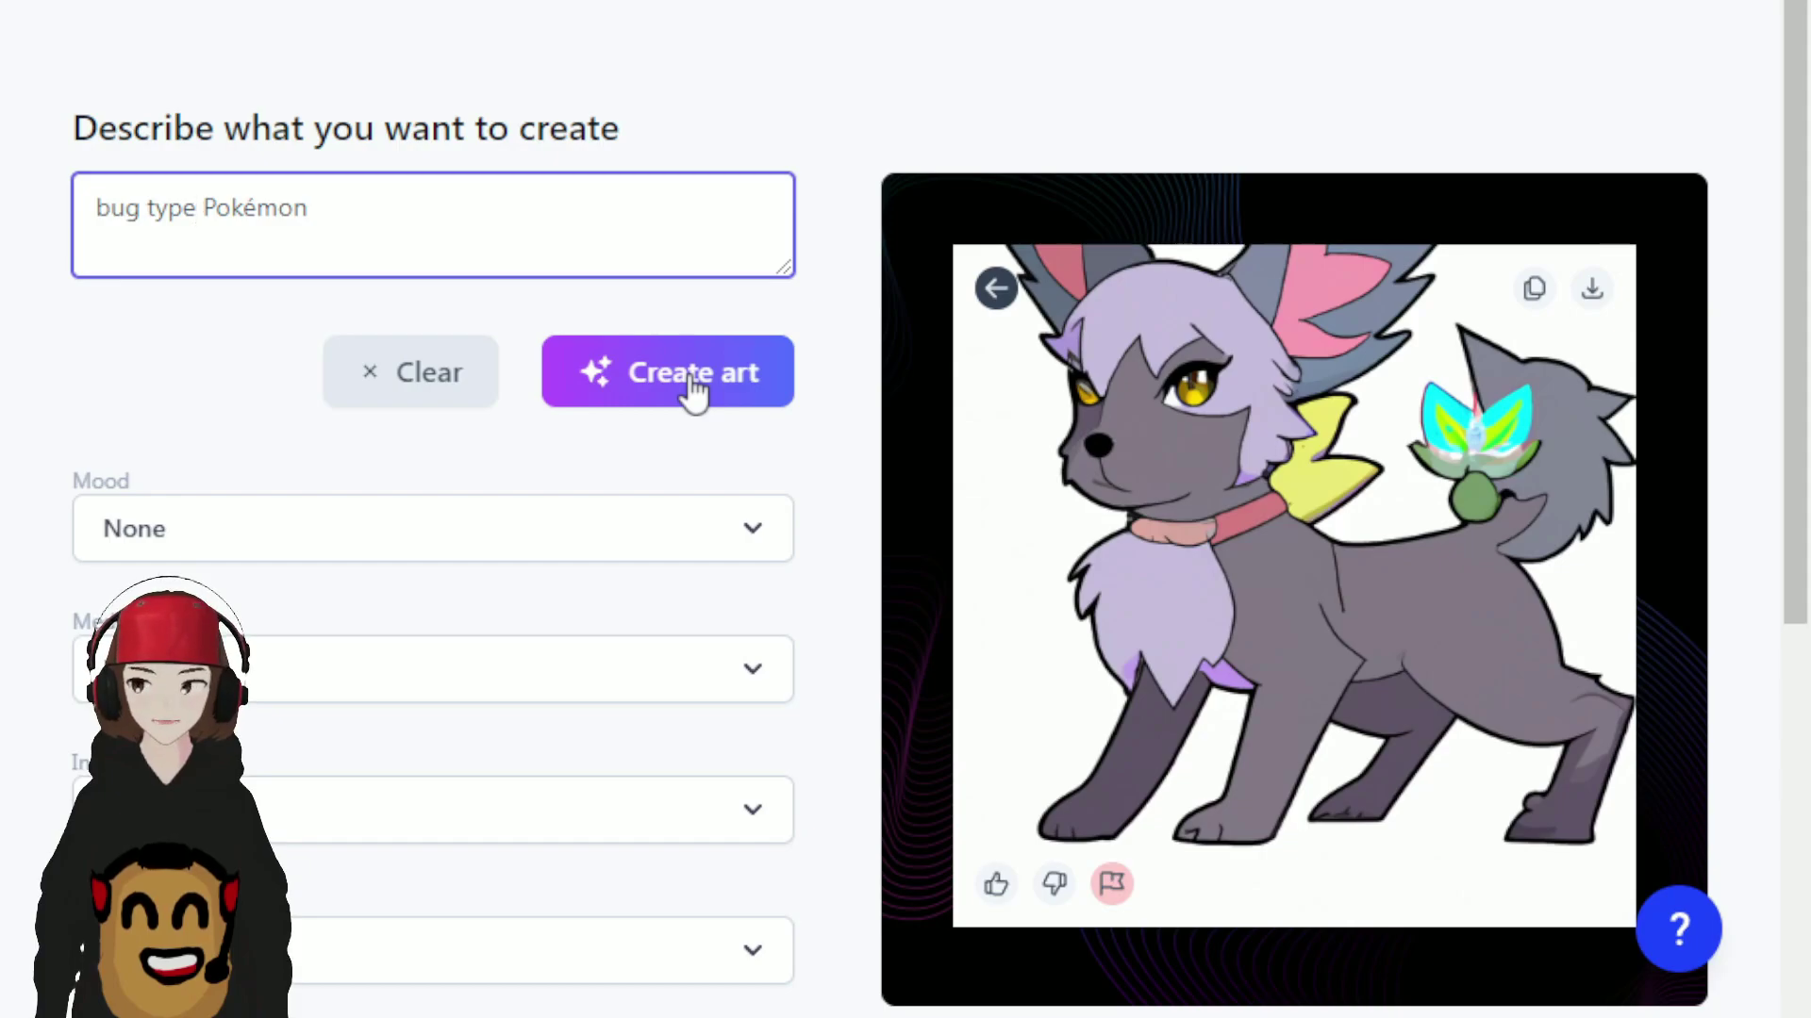
Generate art for "bug type Pokémon" and for "wasp bug type Pokémon", and view the red-bodied yellow wasp enlarged.
click(695, 388)
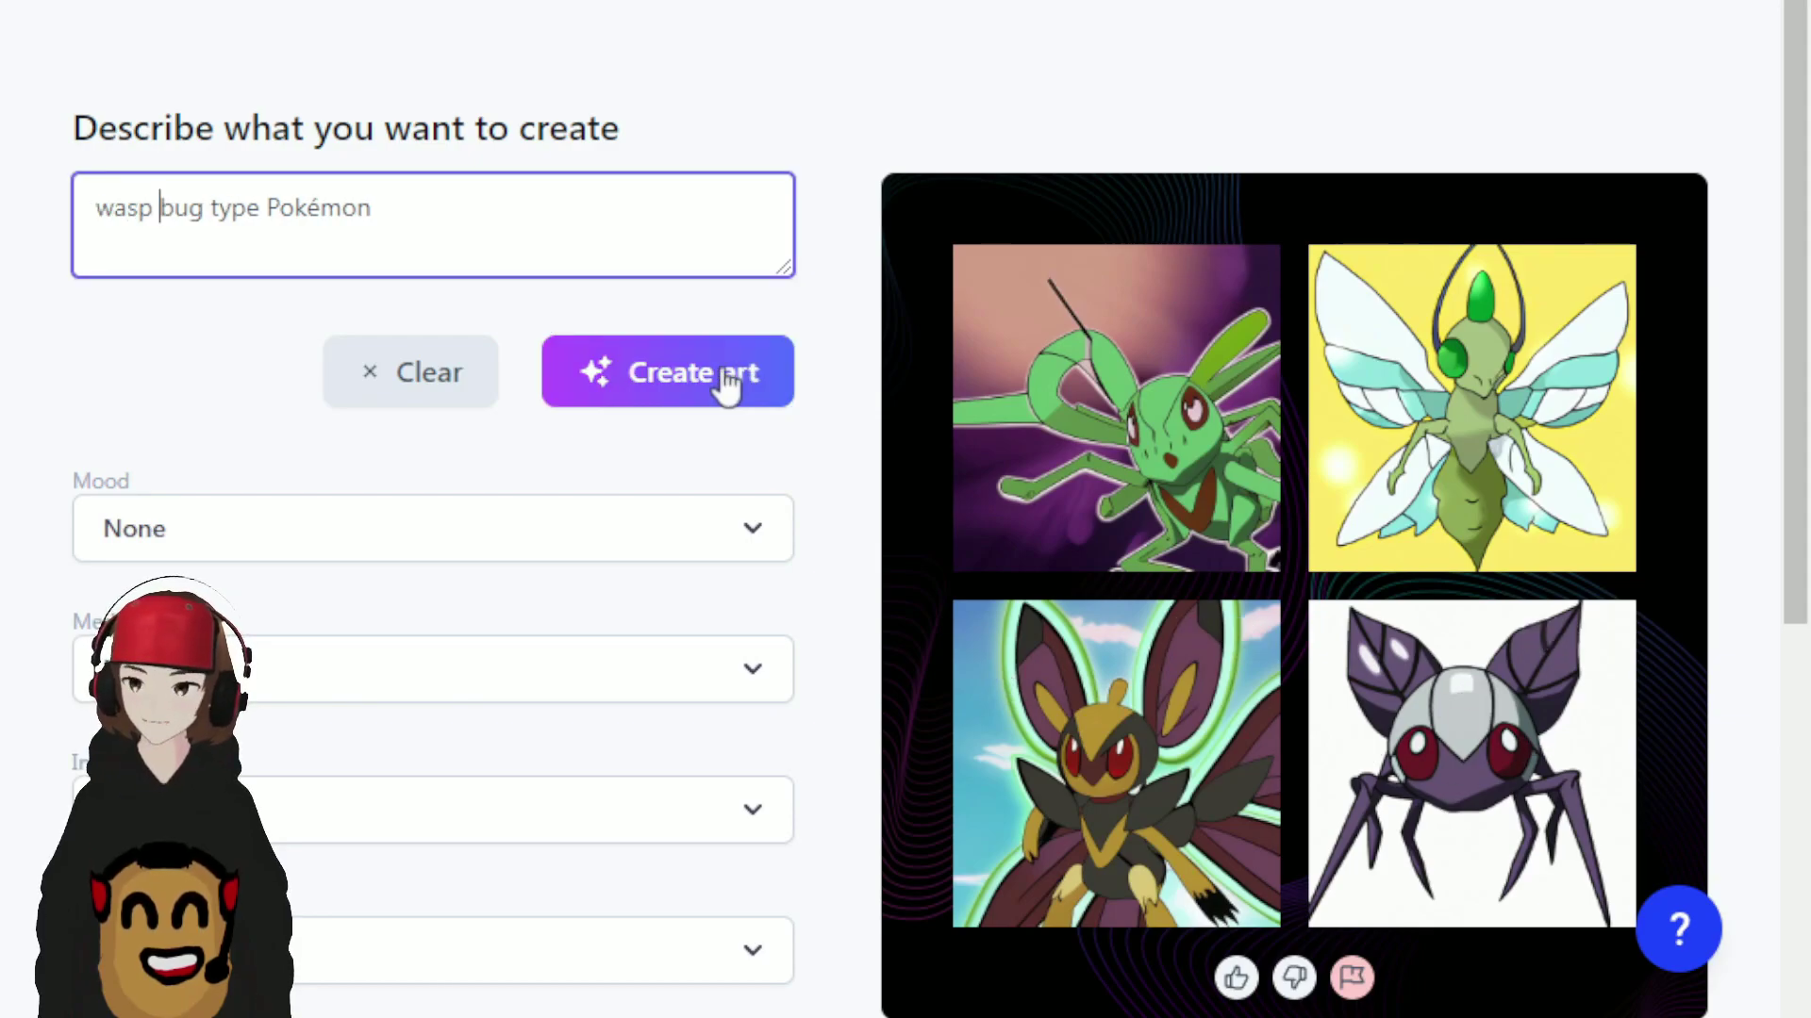
click(726, 382)
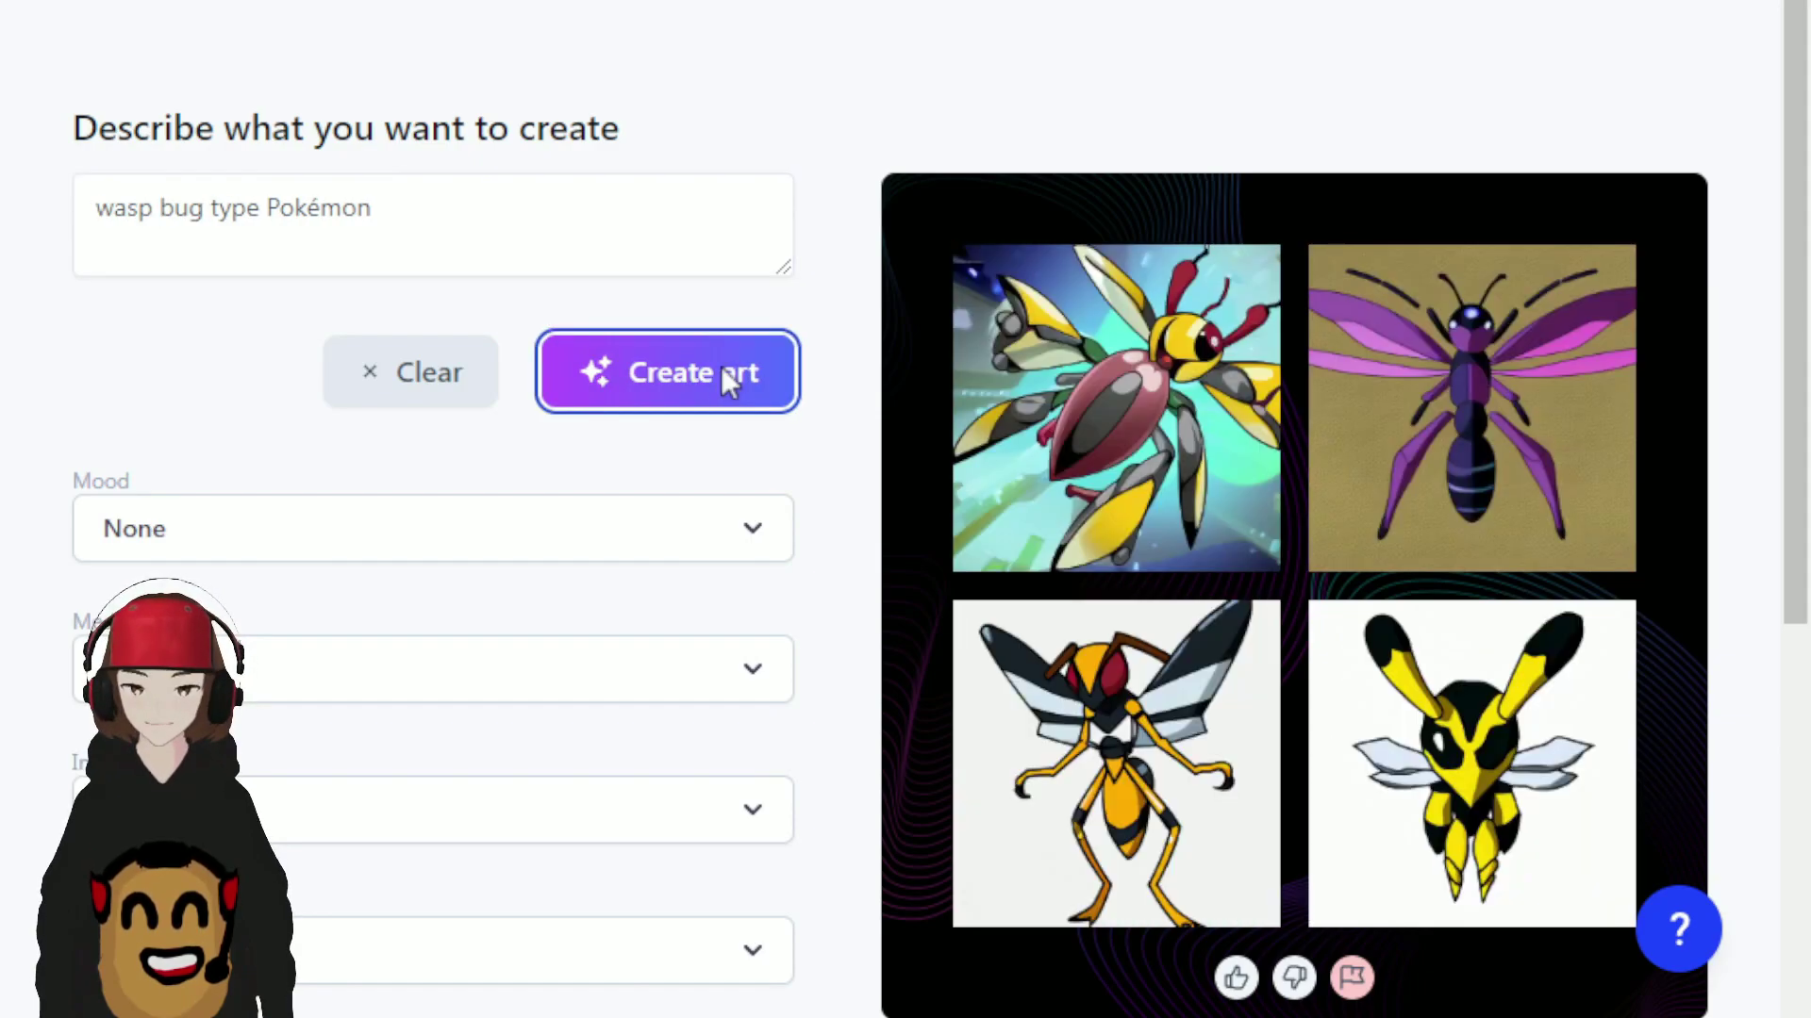
click(1167, 432)
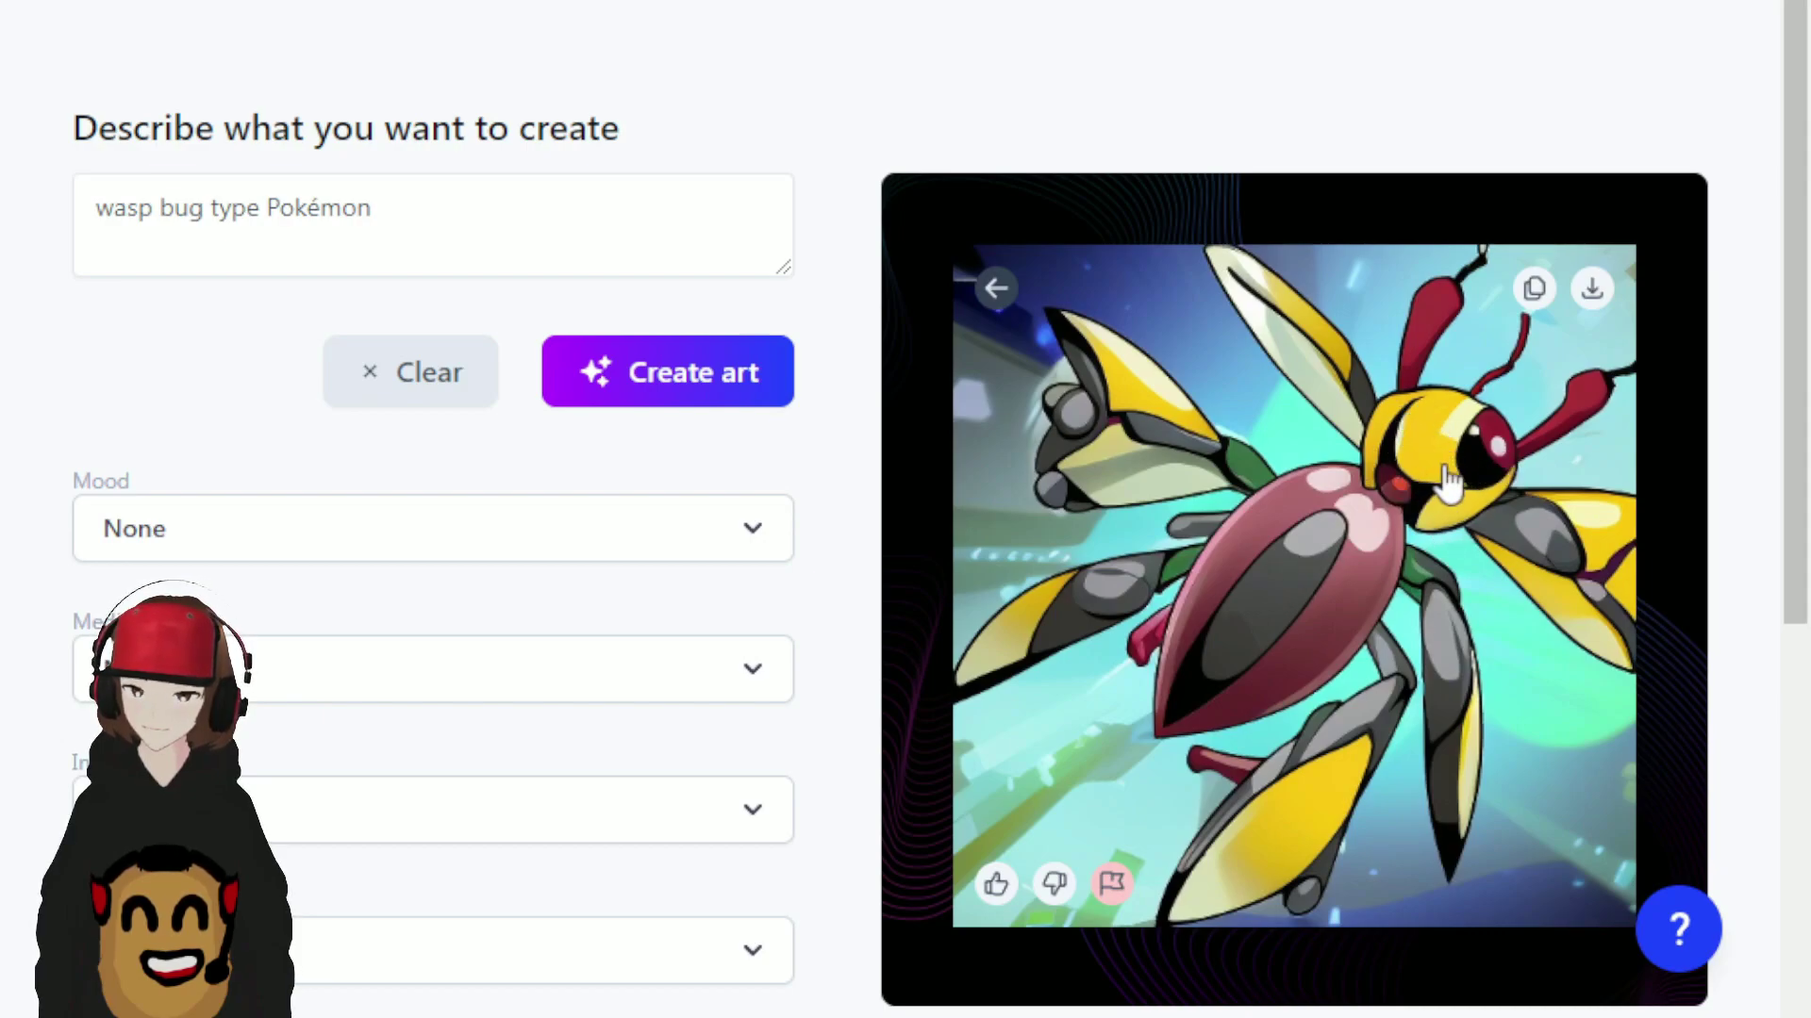
click(1034, 344)
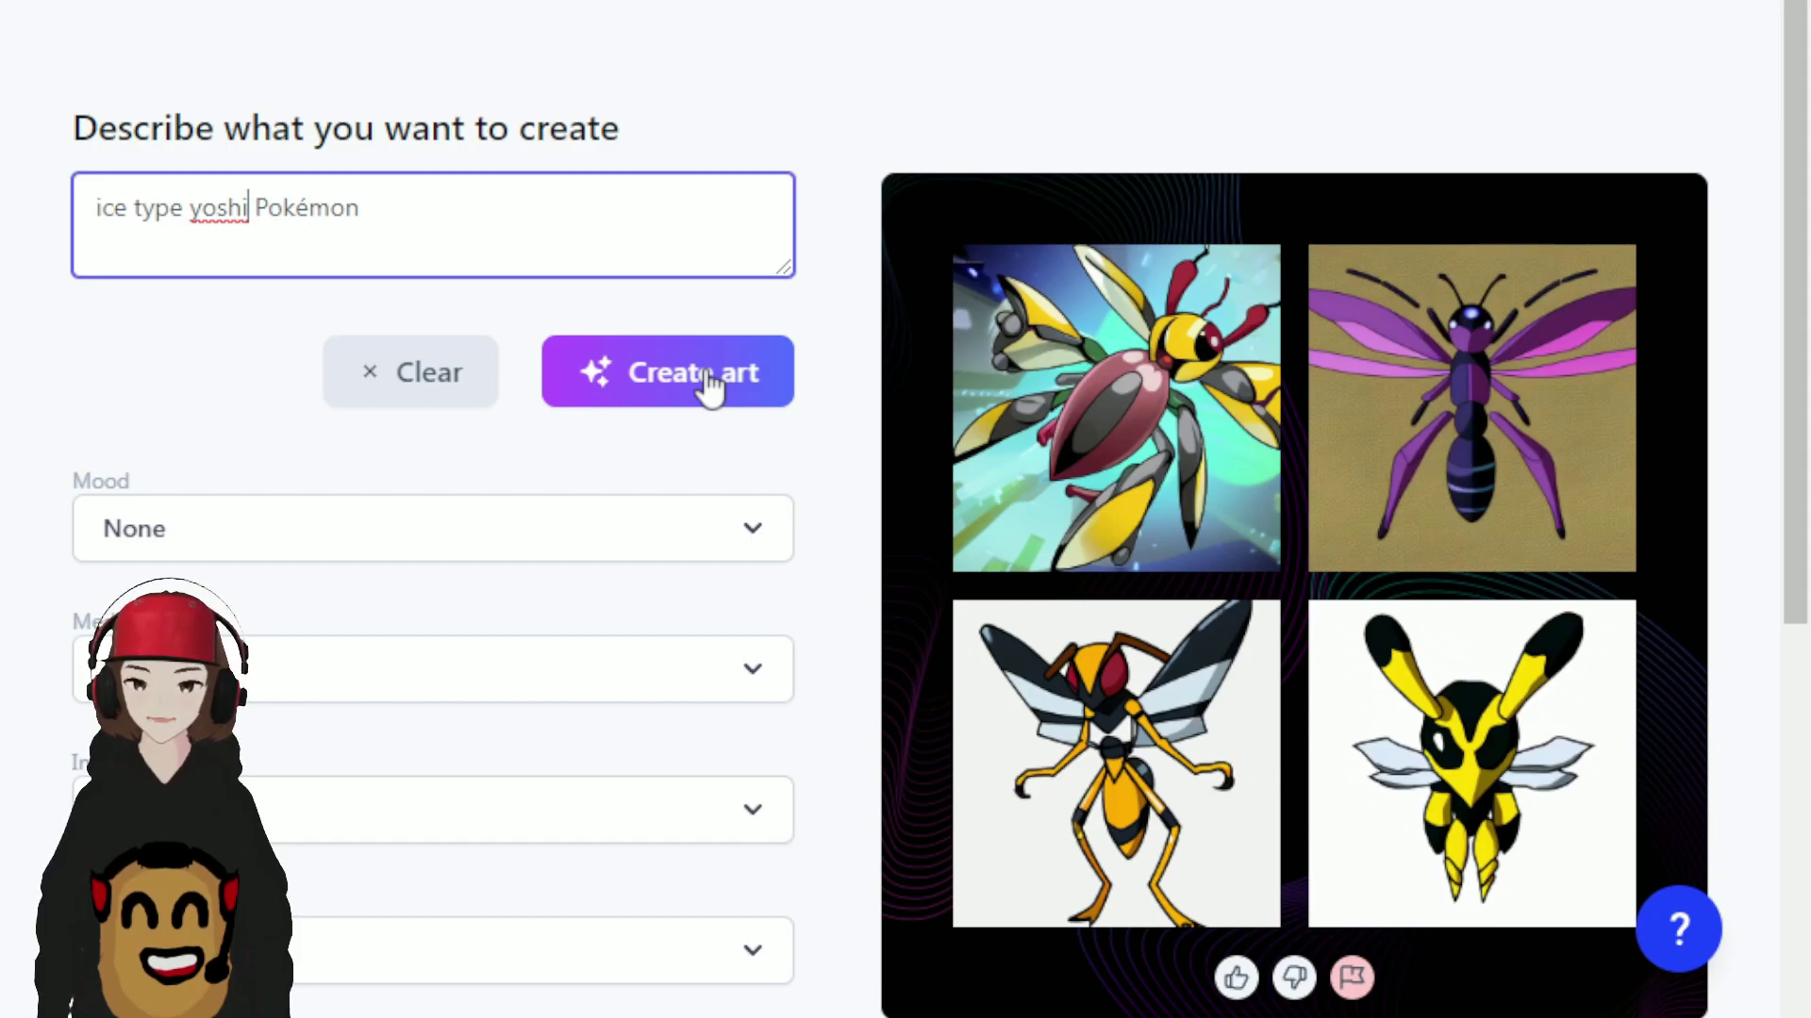
Generate art for the prompt "ice type yoshi Pokémon" and enlarge the pale blue creature titled "YIPYSSILE".
click(709, 379)
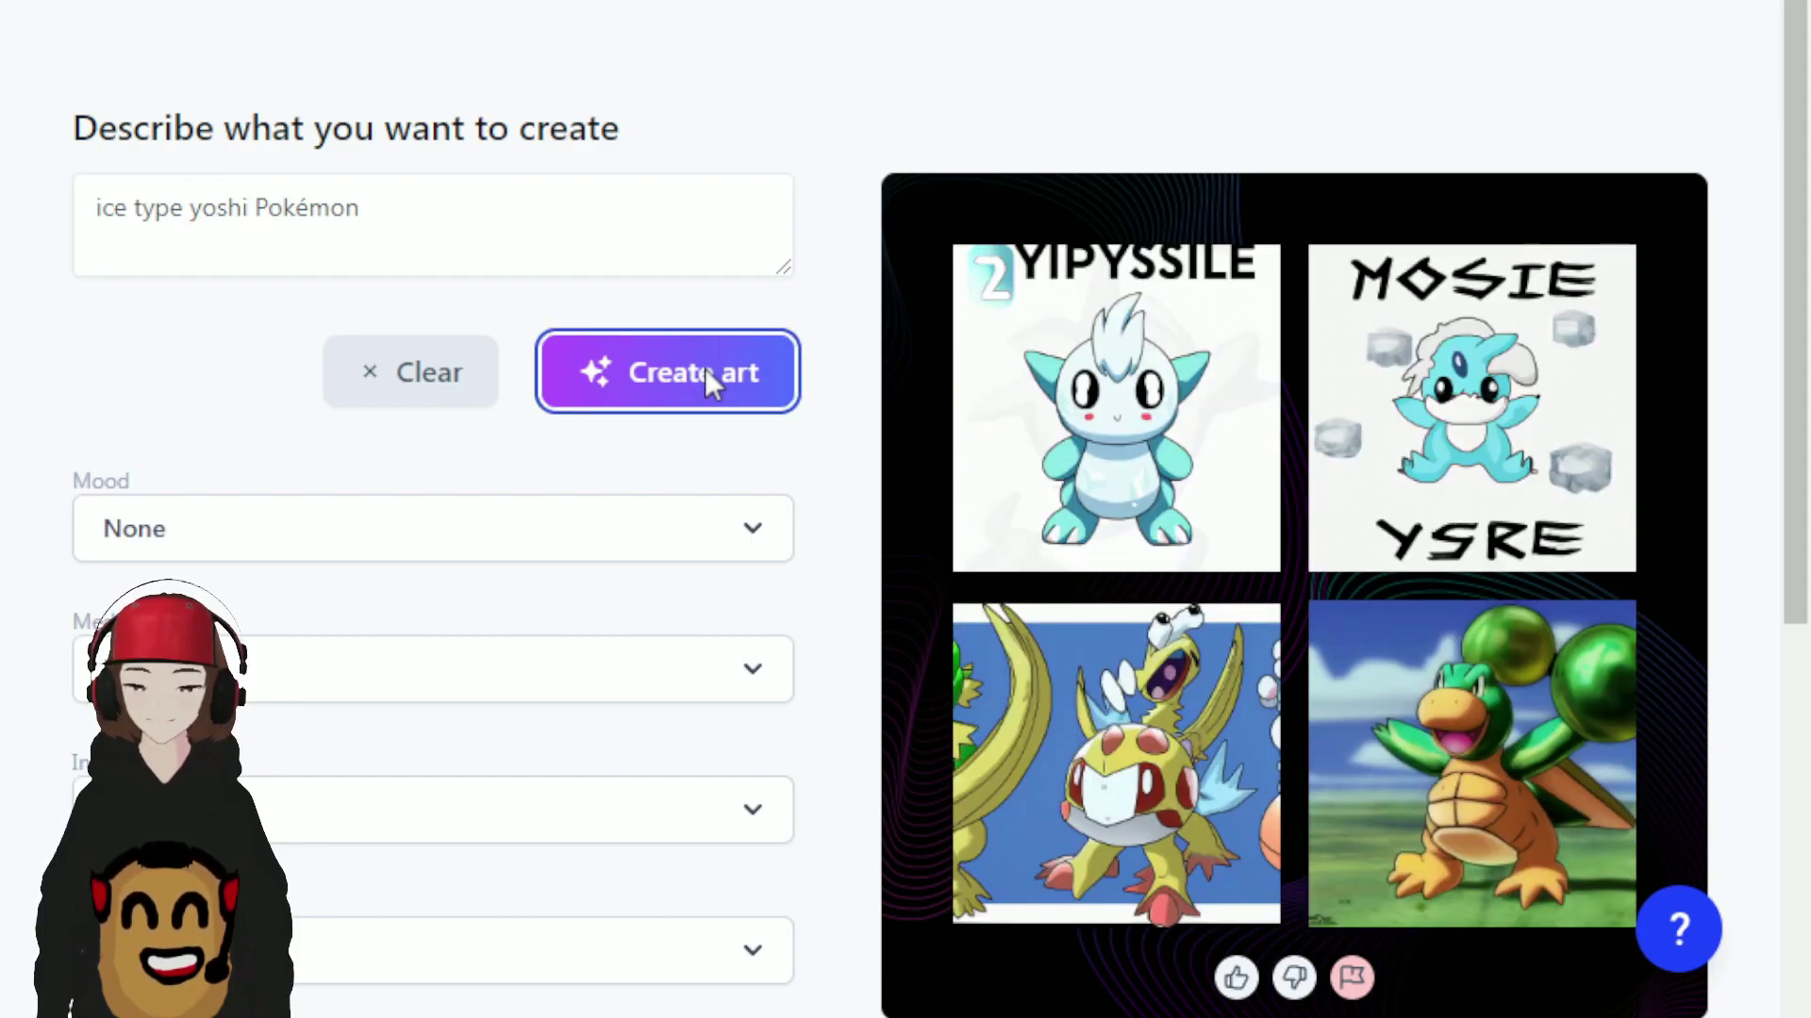
click(1112, 394)
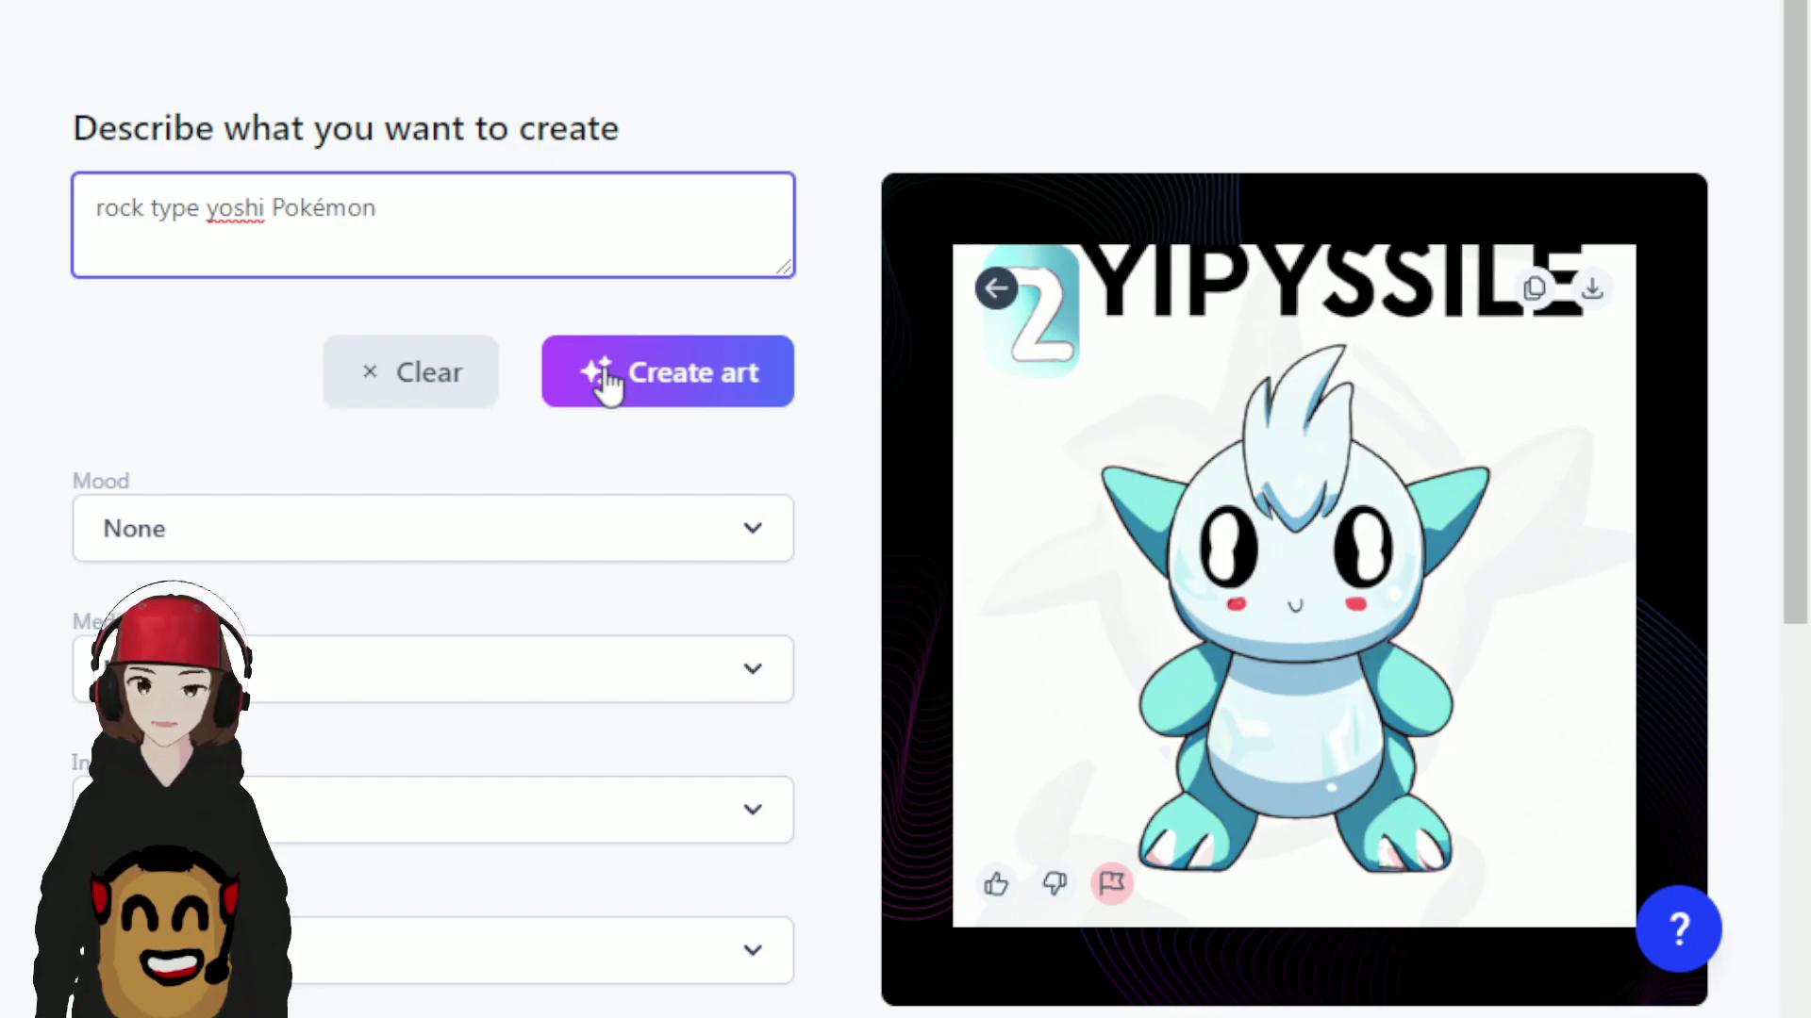
Generate art for the prompt "rock type yoshi Pokémon", look over the four pictures and enlarge the green turtle-like creature.
click(607, 382)
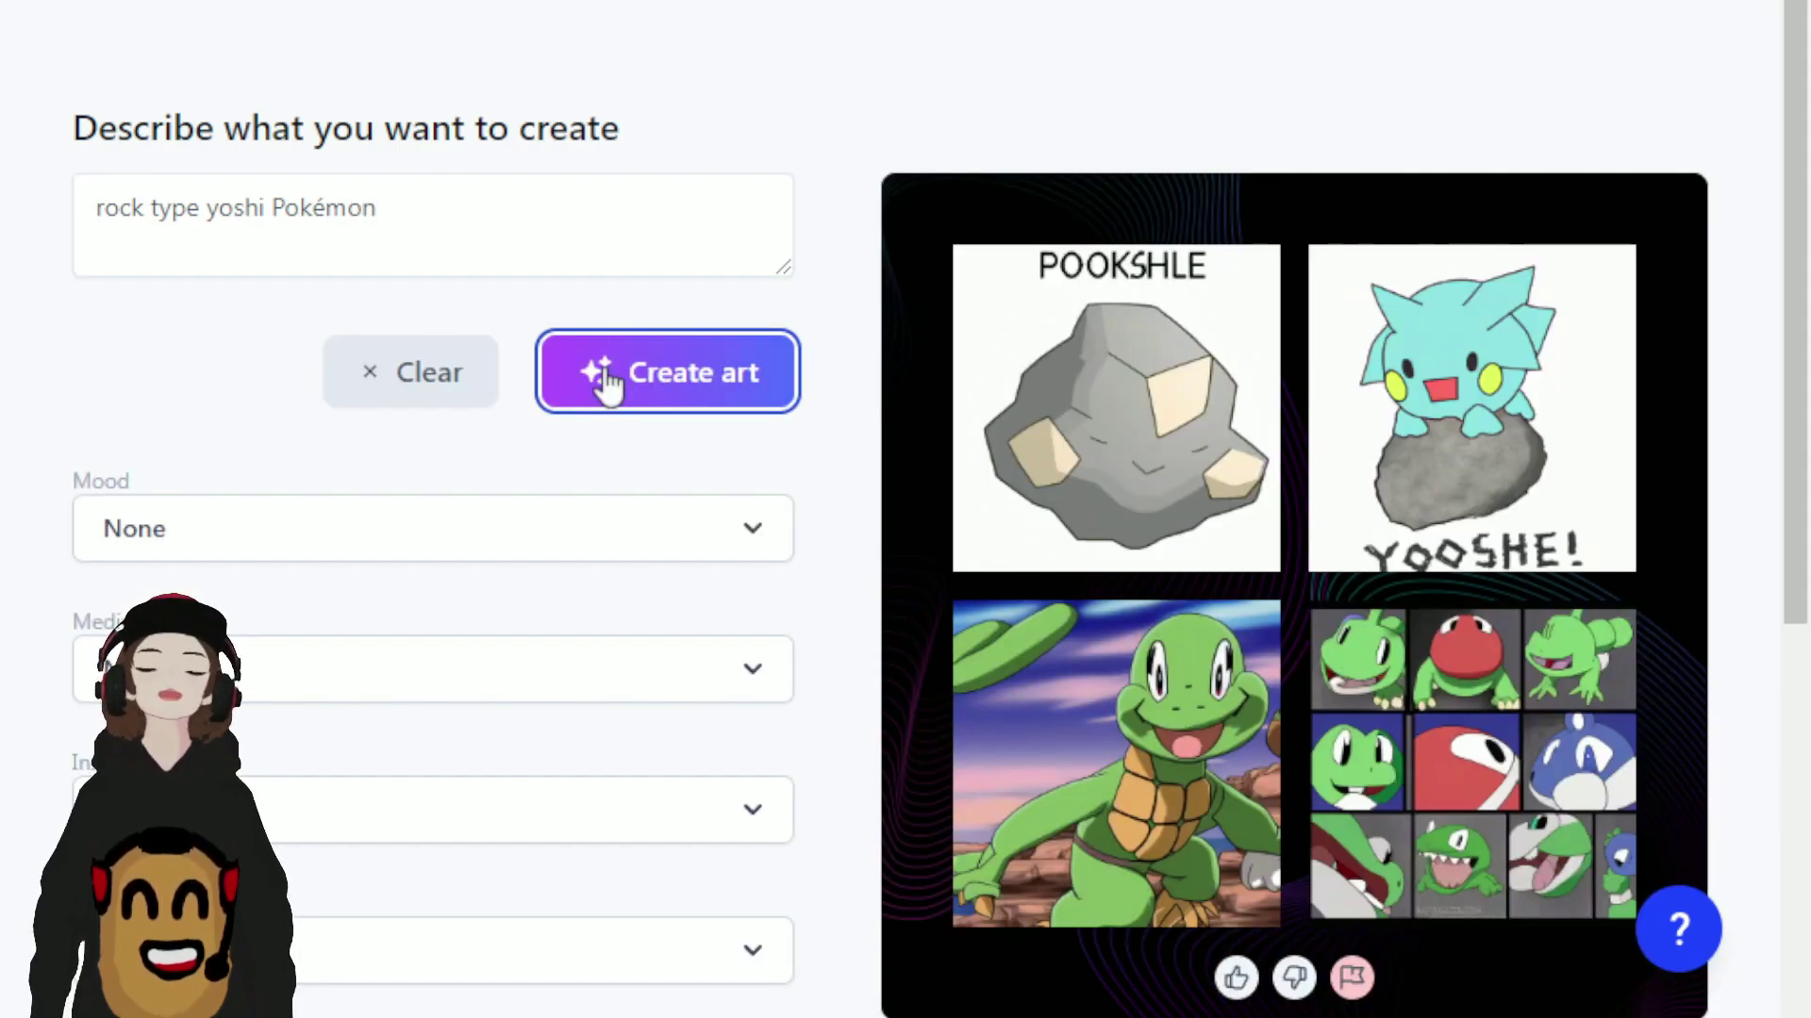
mouse_move(1056, 420)
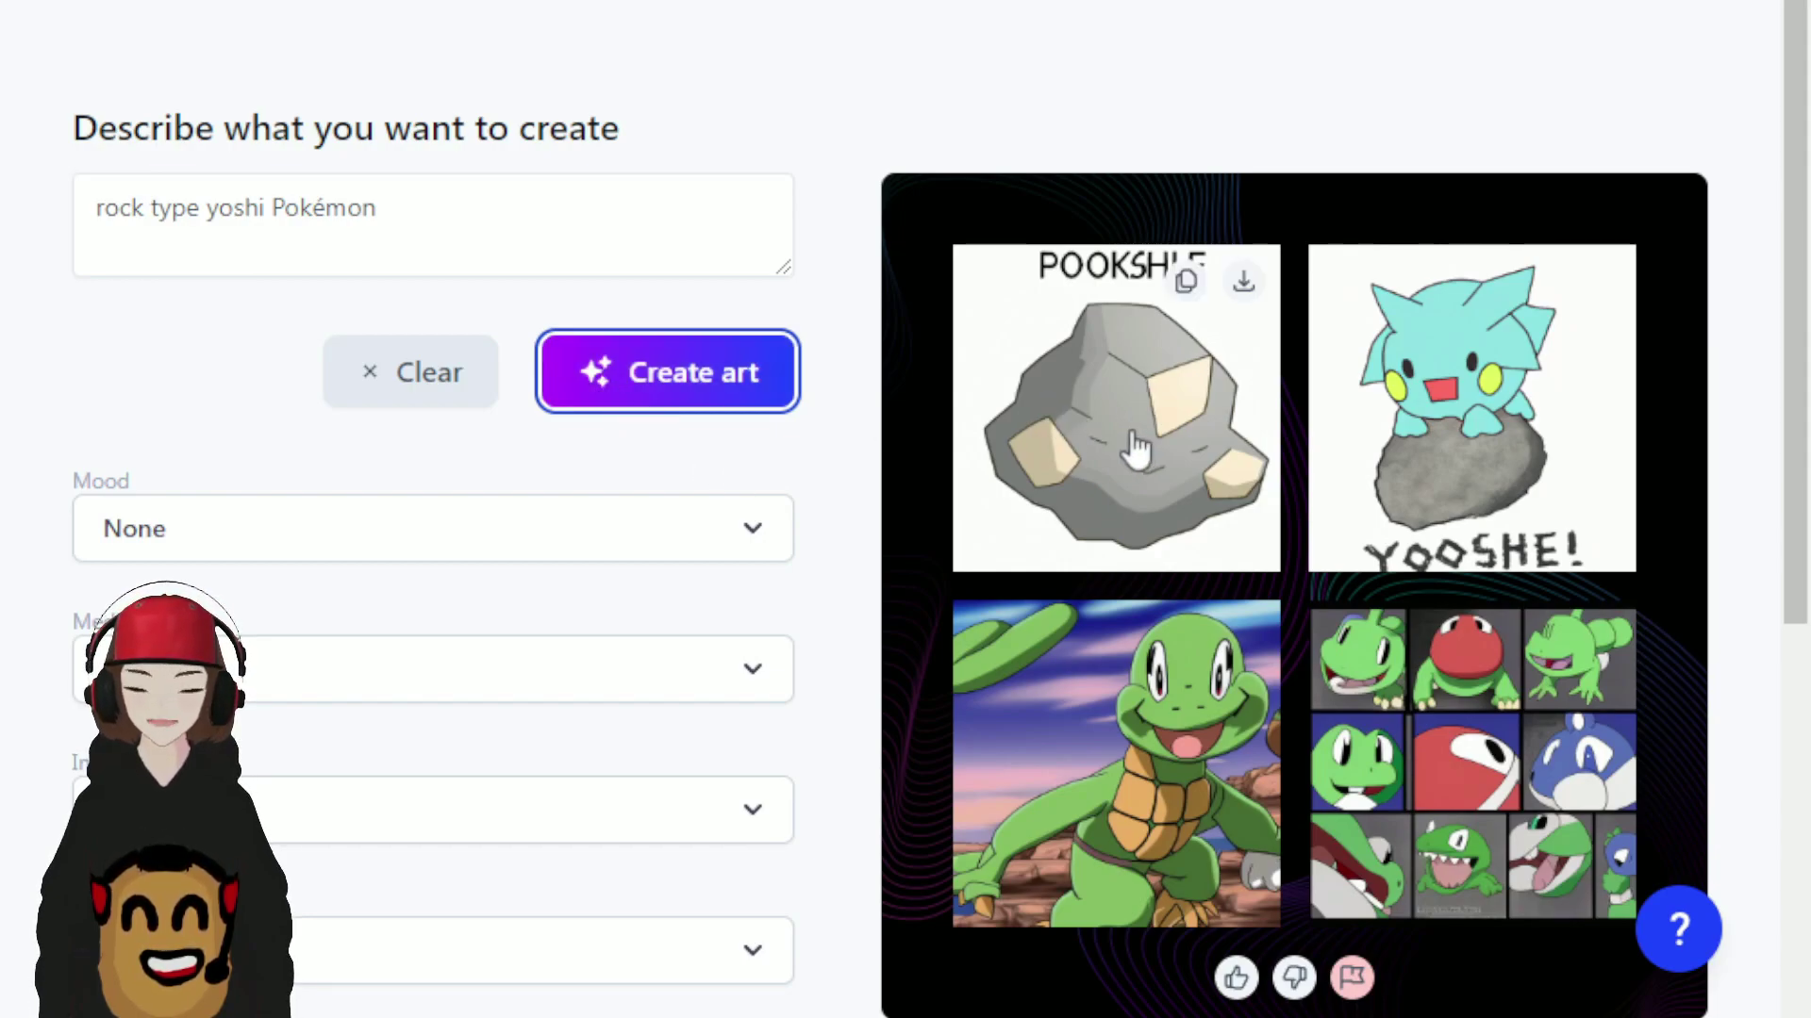
mouse_move(1434, 467)
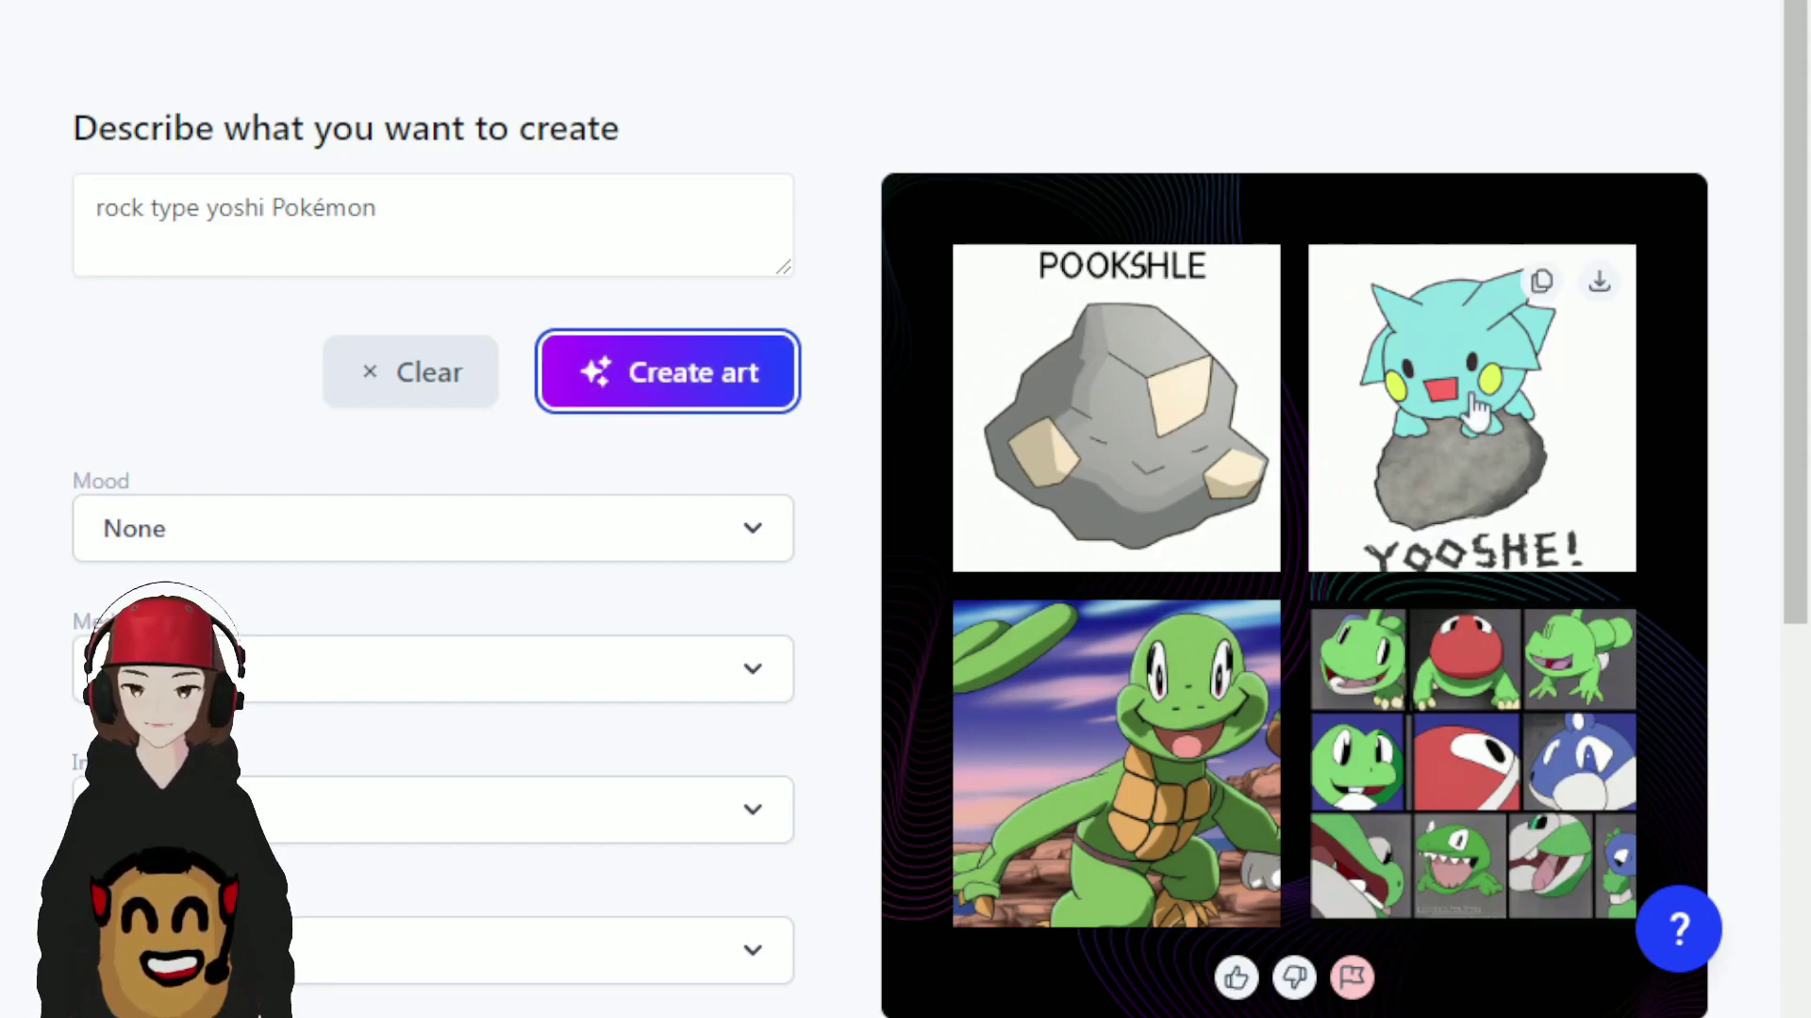
mouse_move(1164, 679)
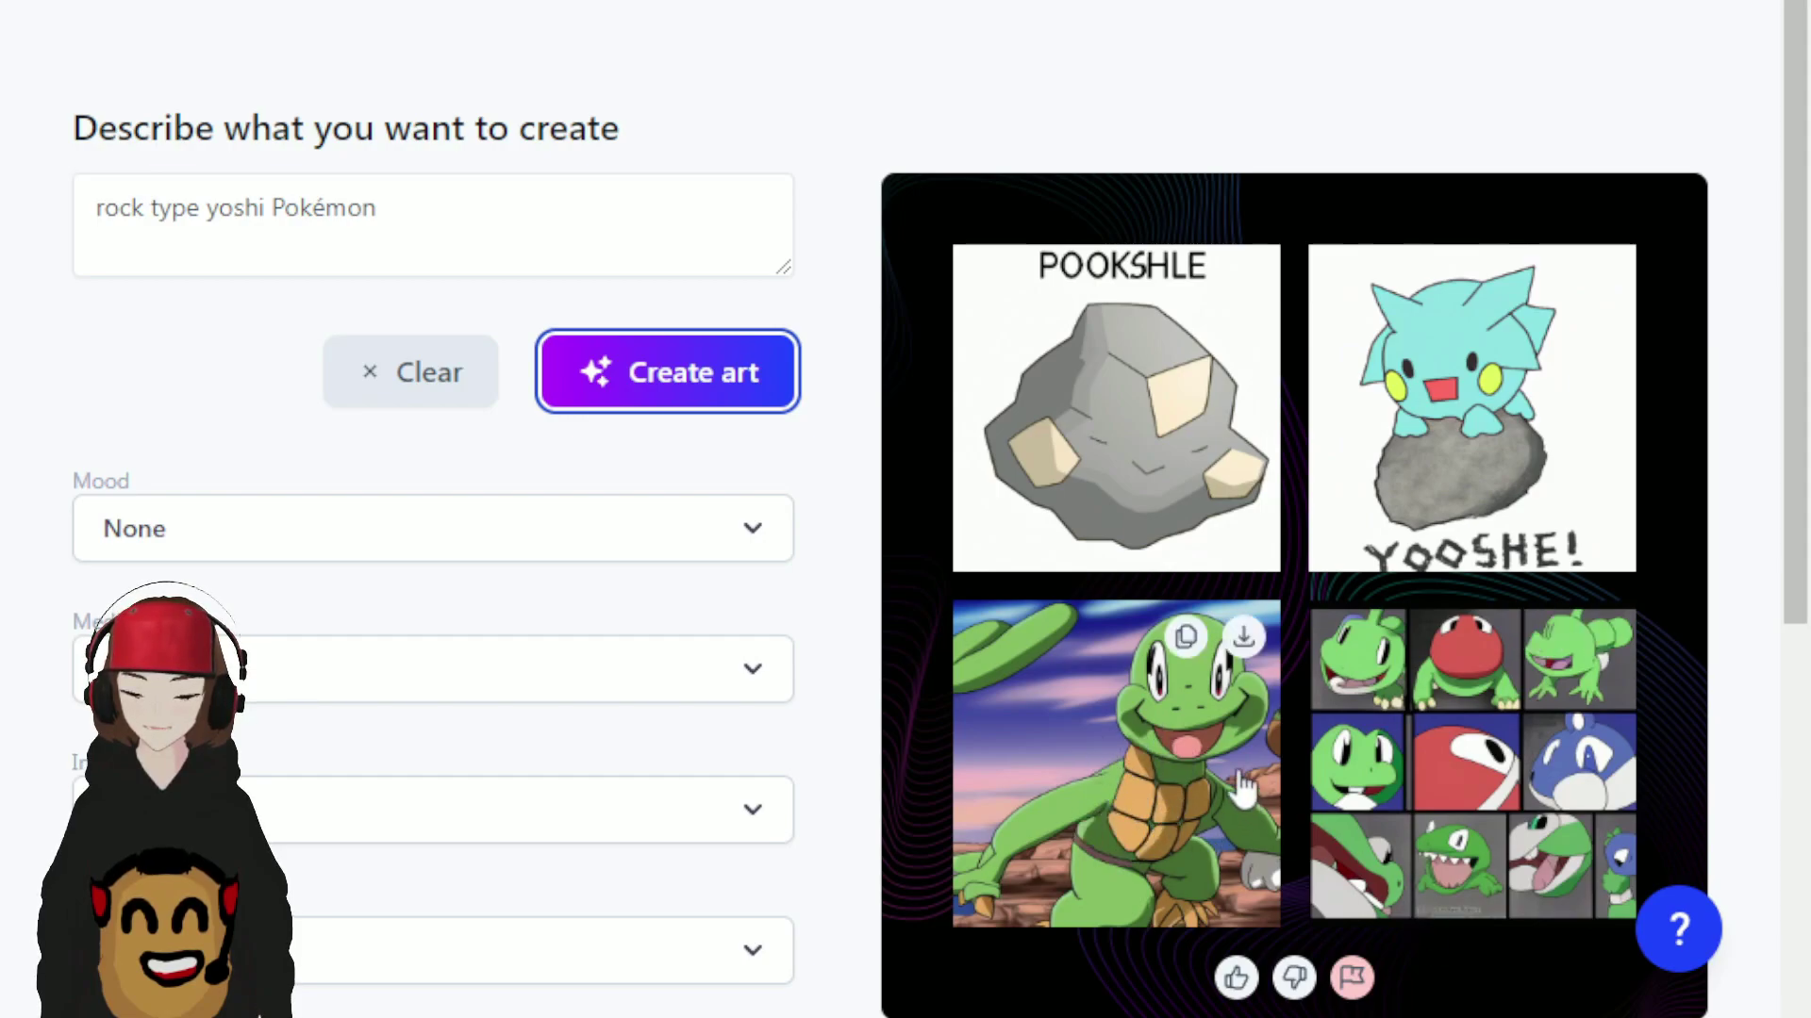
mouse_move(1535, 797)
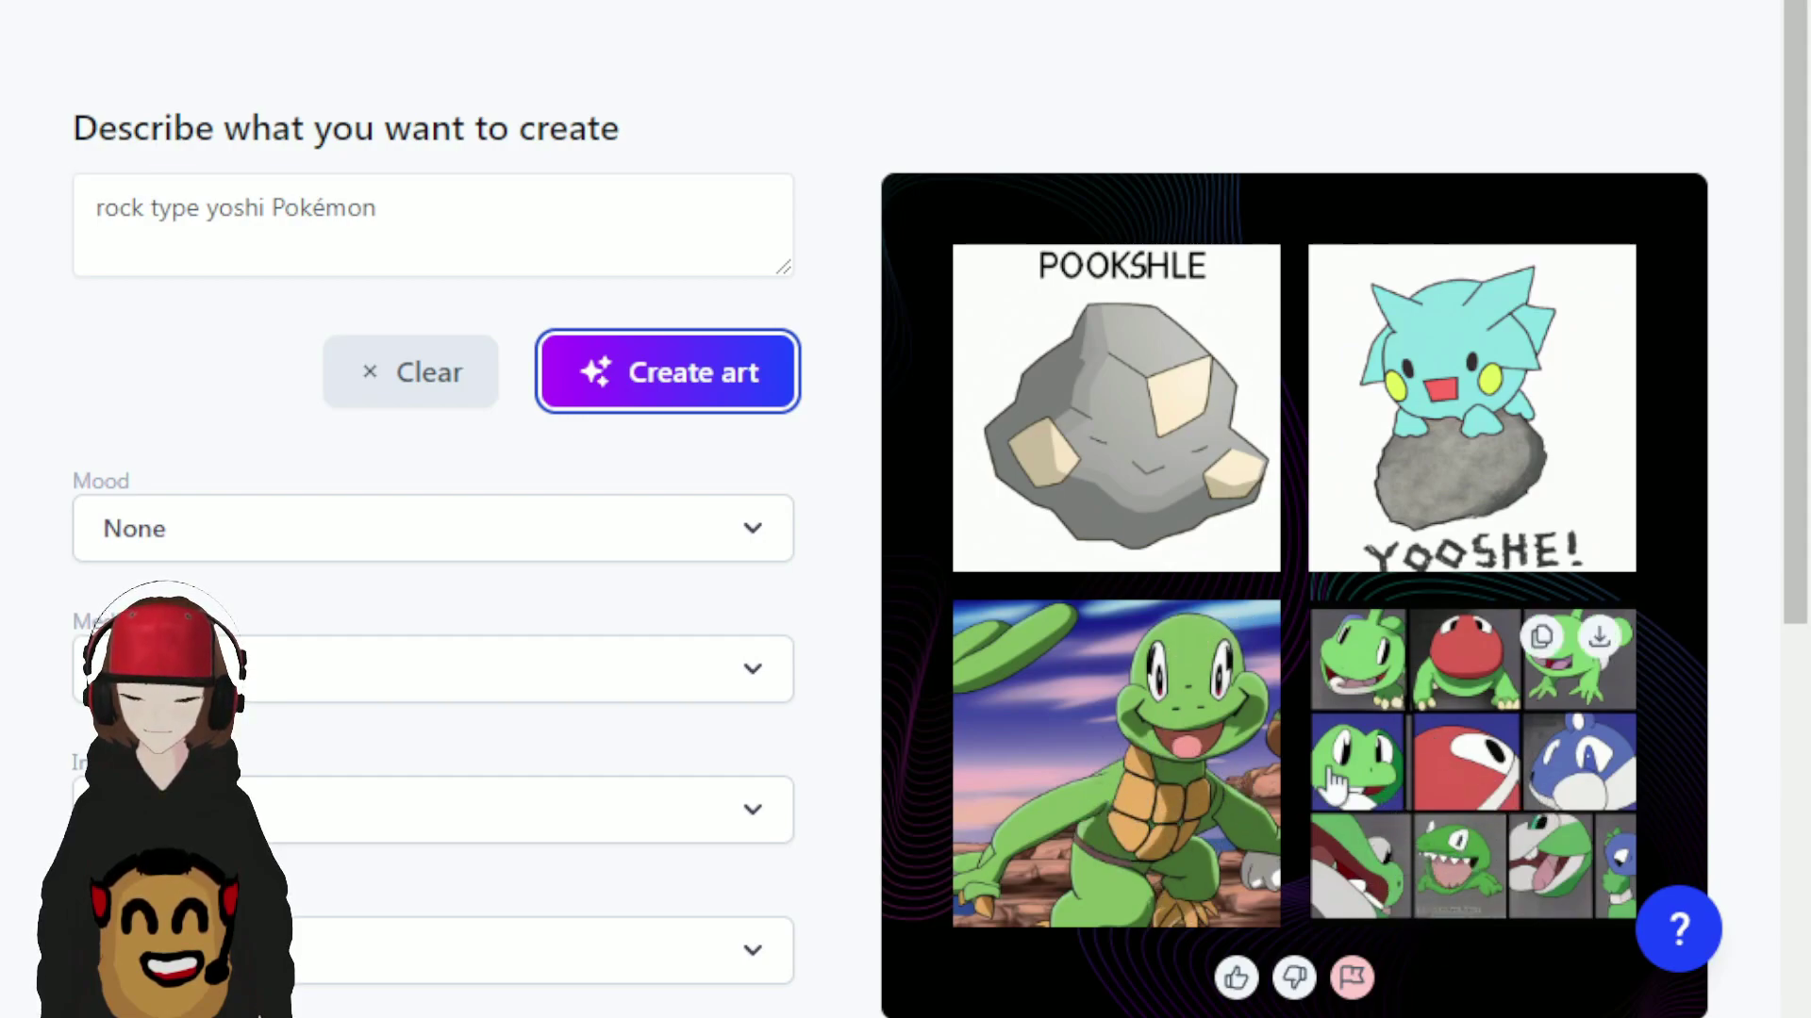
click(1056, 758)
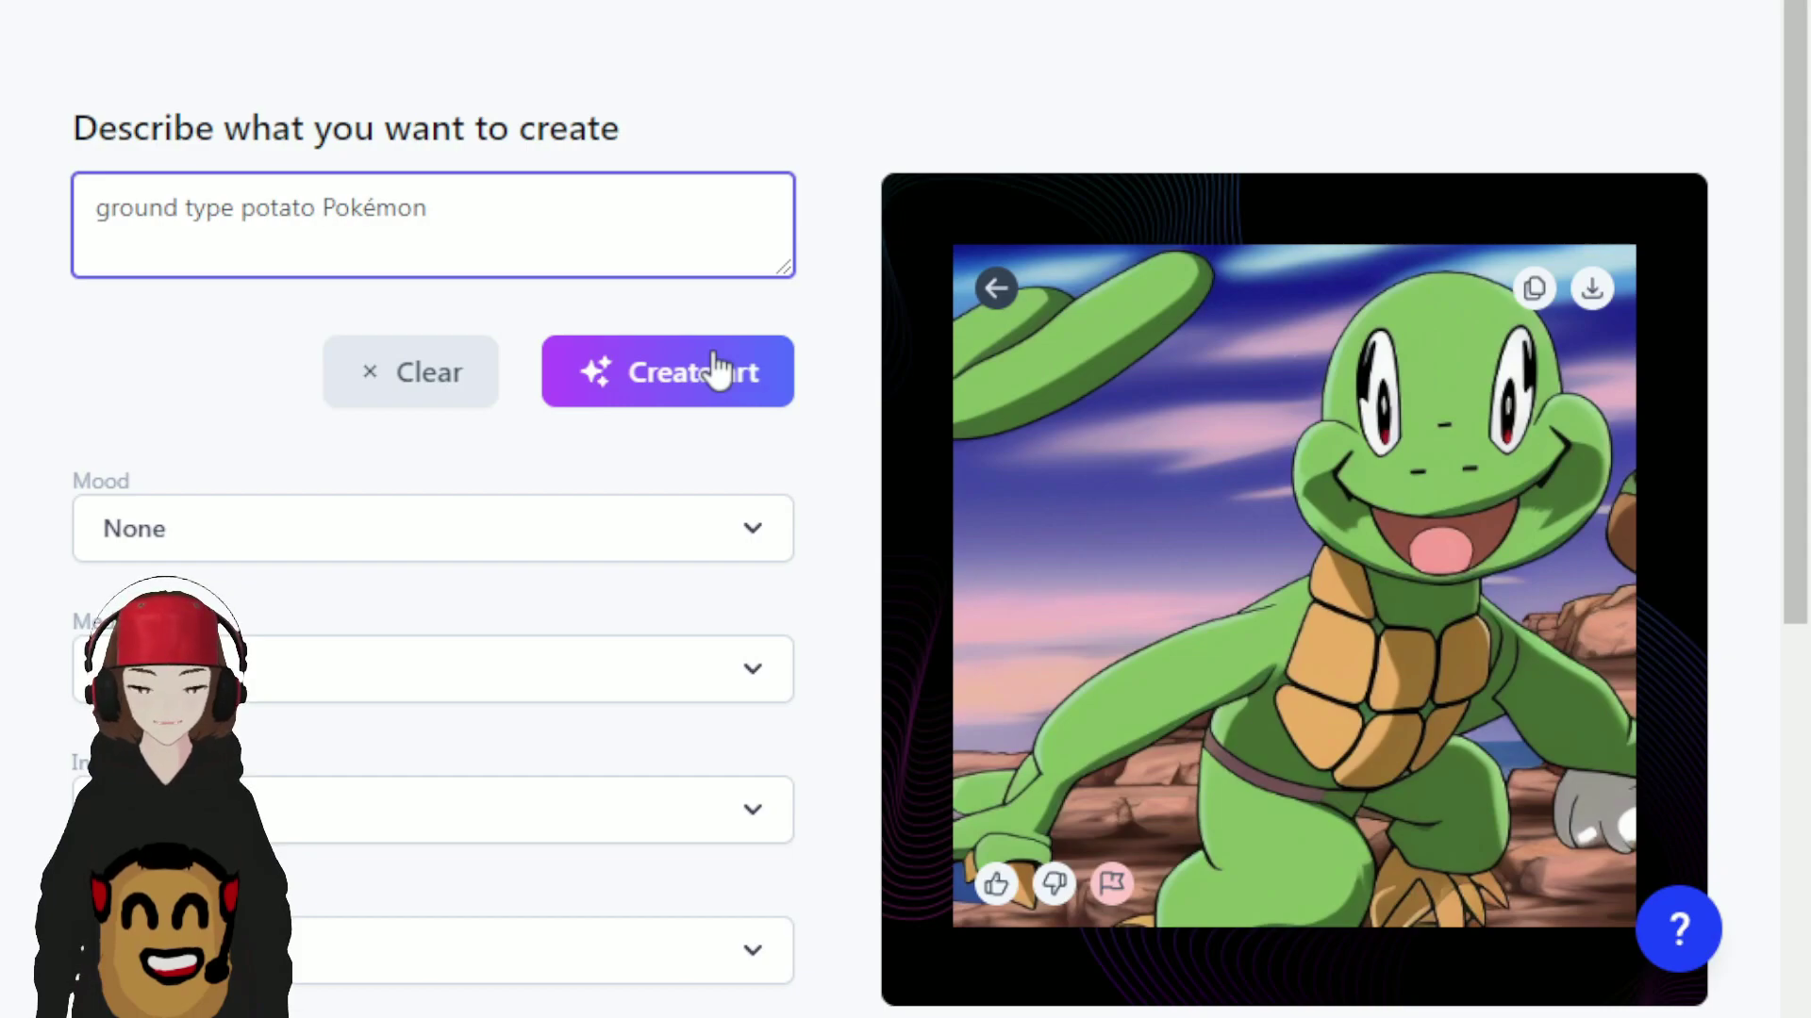
Generate art for the prompt "ground type potato Pokémon" and enlarge the frowning egg-shaped potato creature.
click(717, 368)
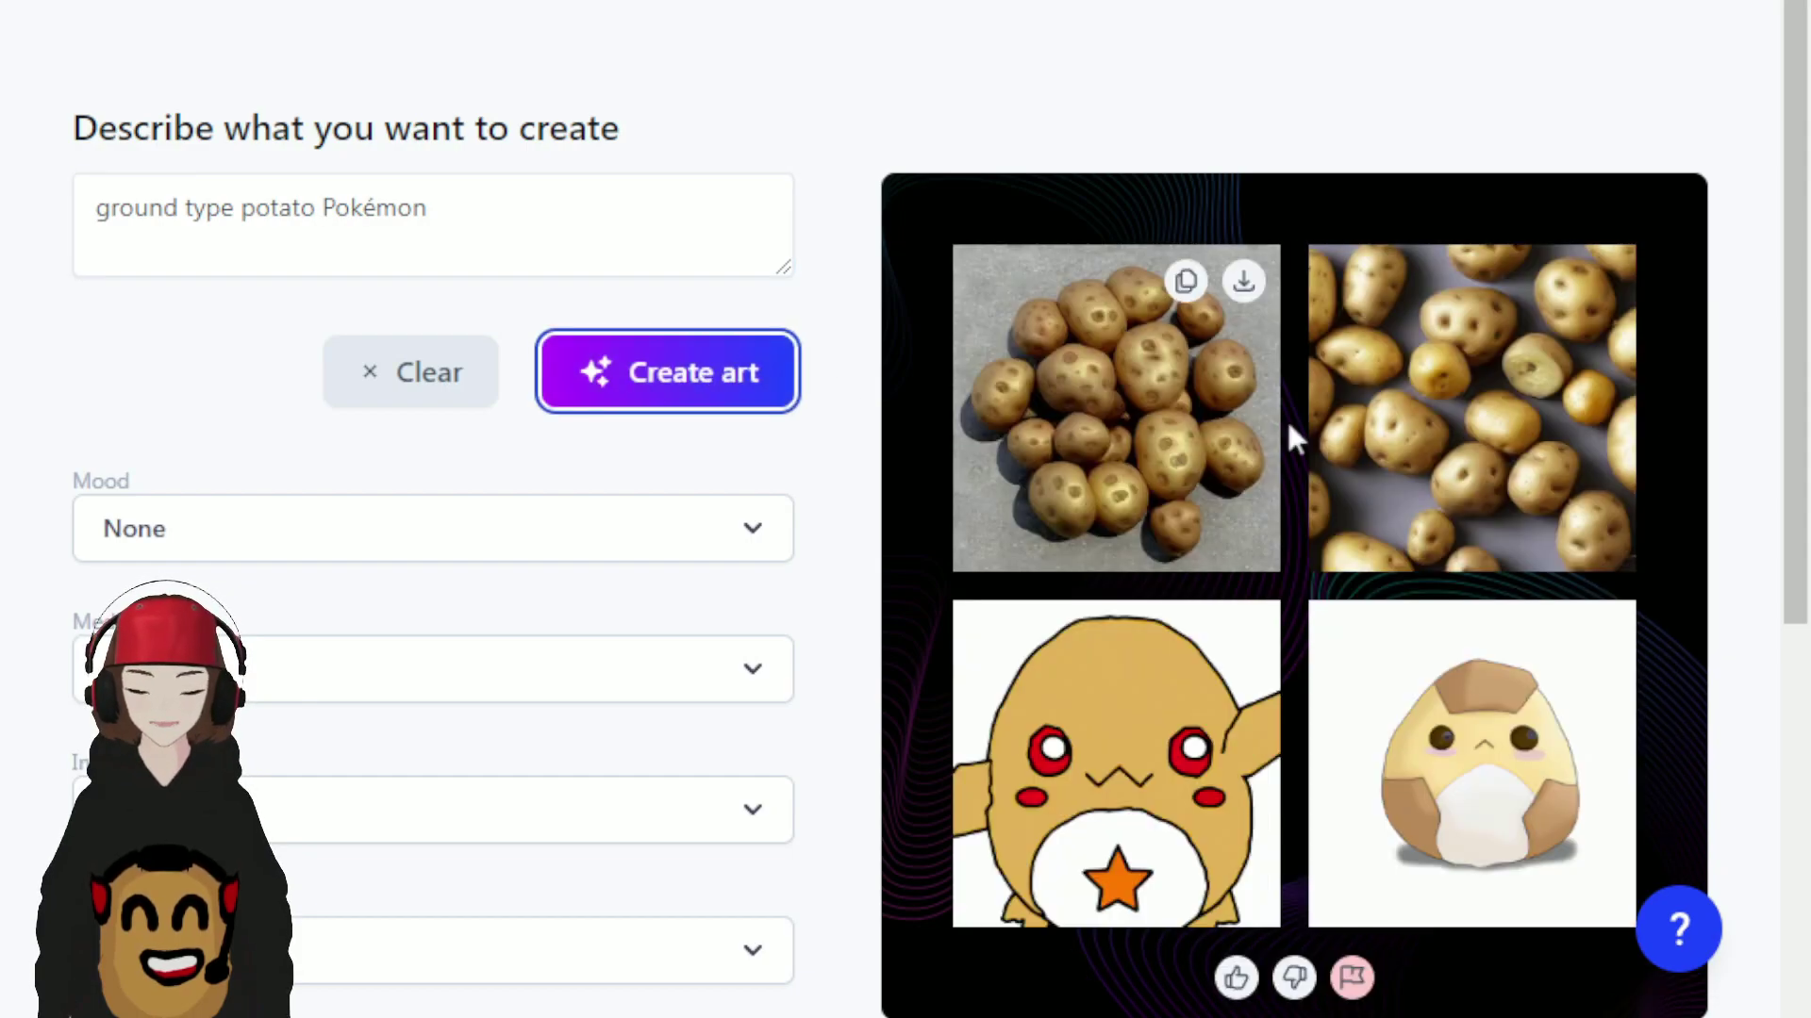
click(1464, 778)
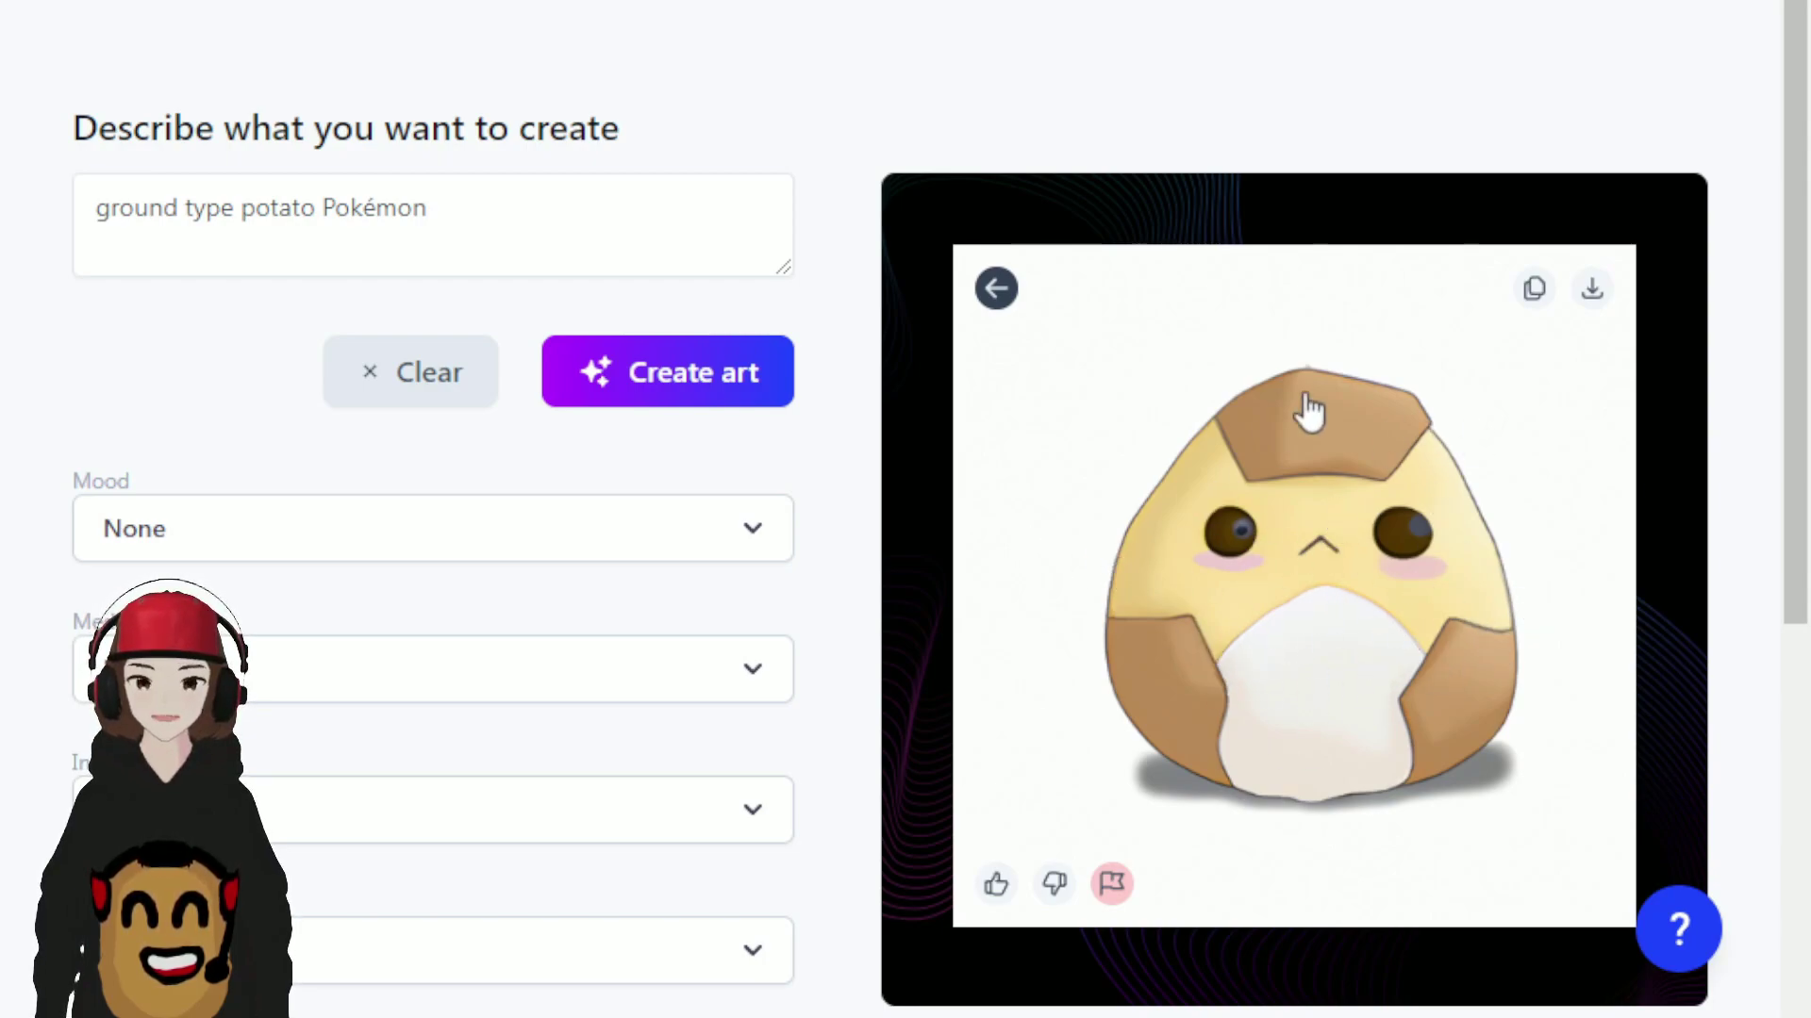
Generate art for the prompt "ghost type skull Pokémon" and enlarge the gray skull marked with digits on its forehead.
click(669, 411)
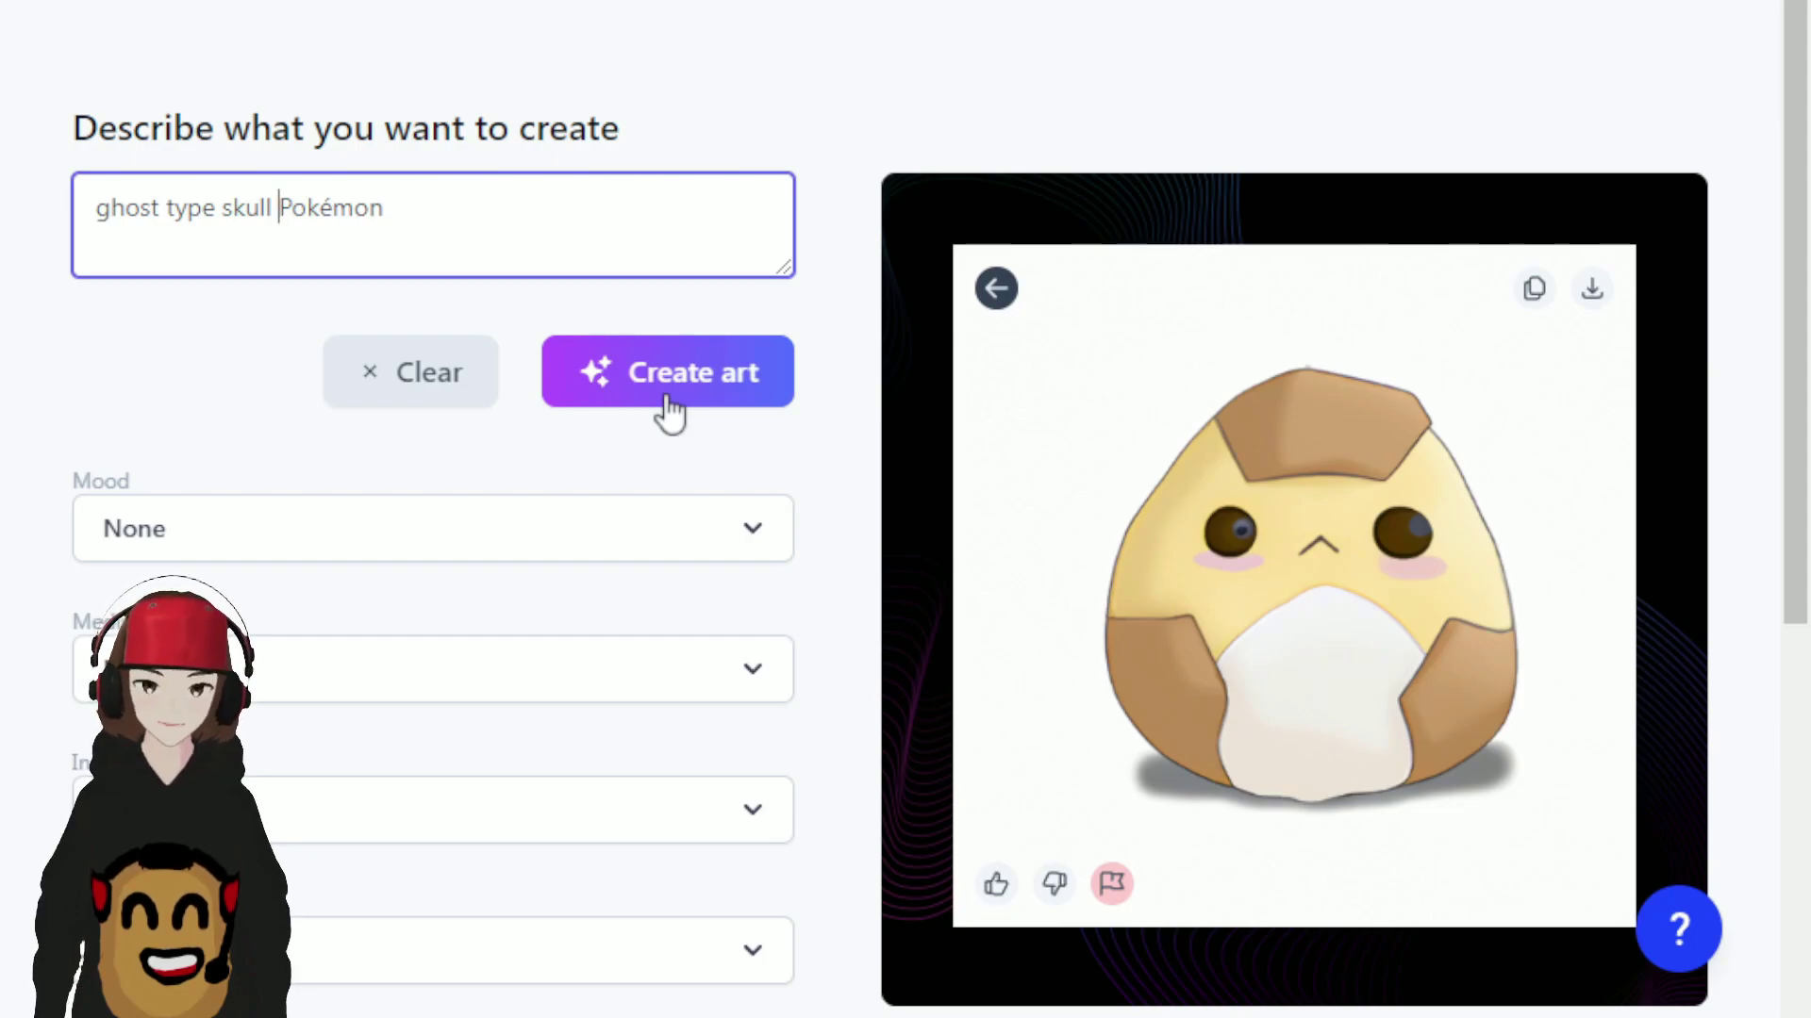
click(669, 411)
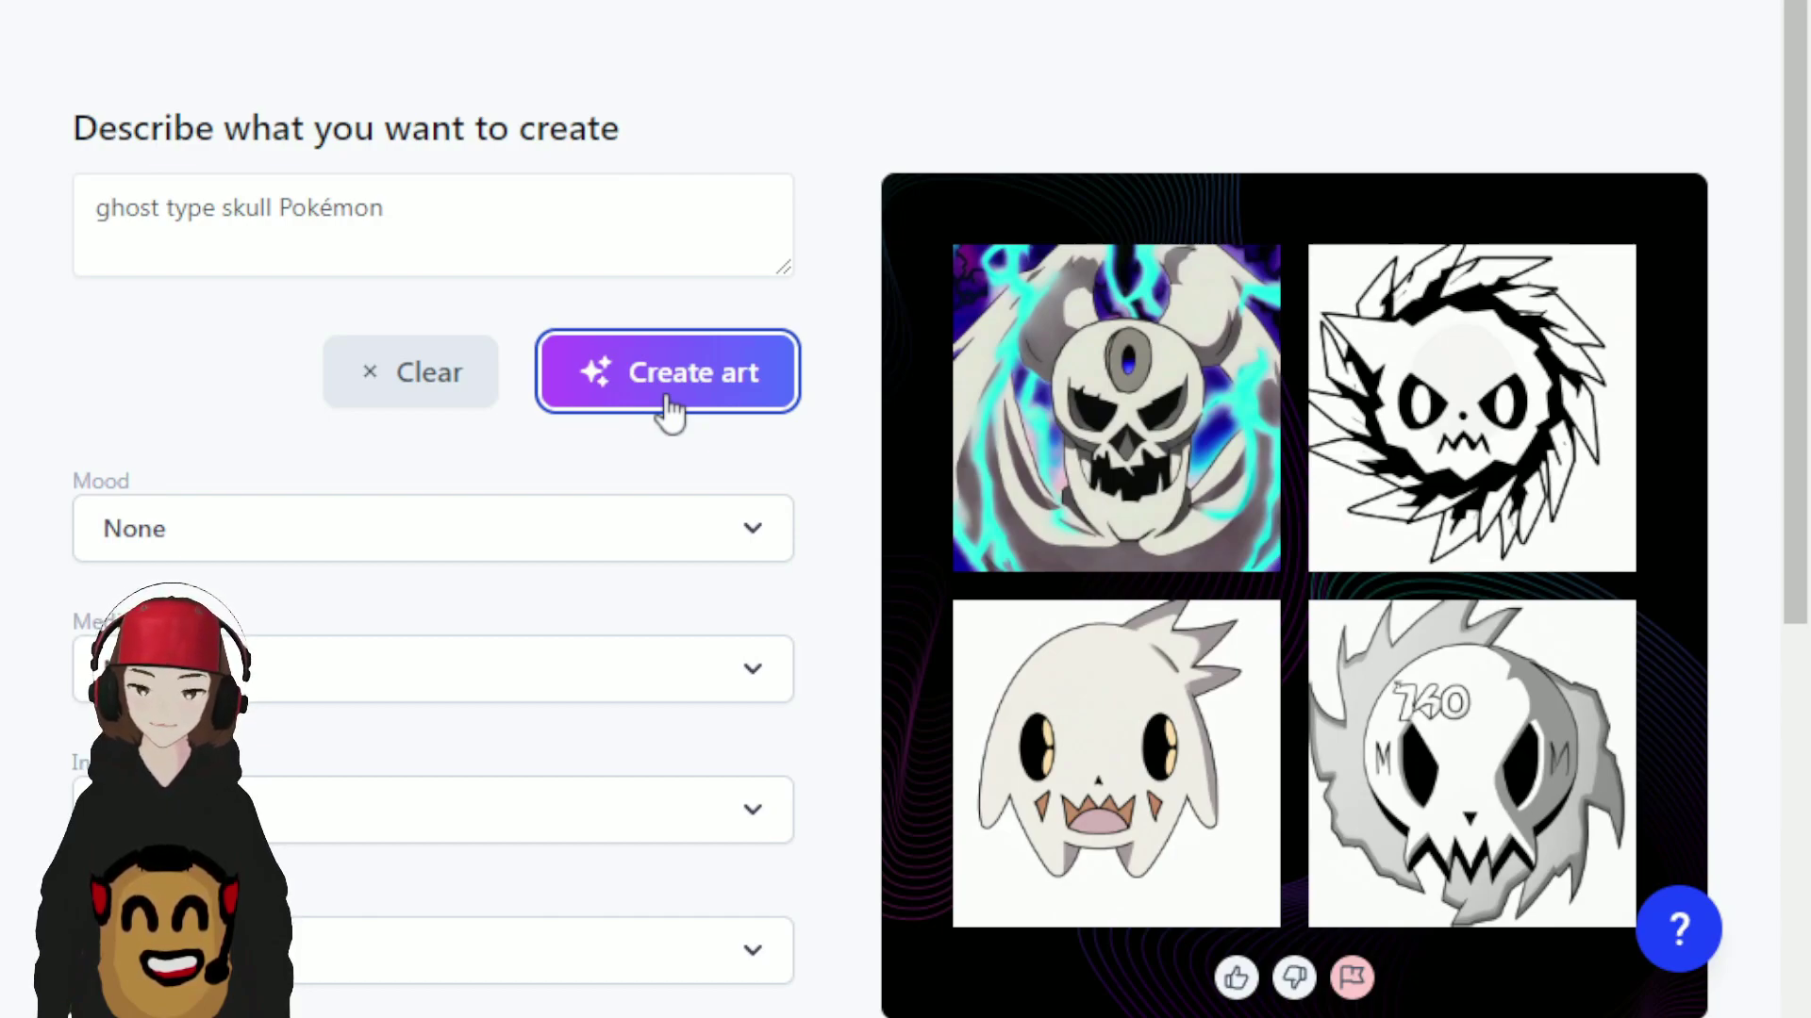
mouse_move(1329, 747)
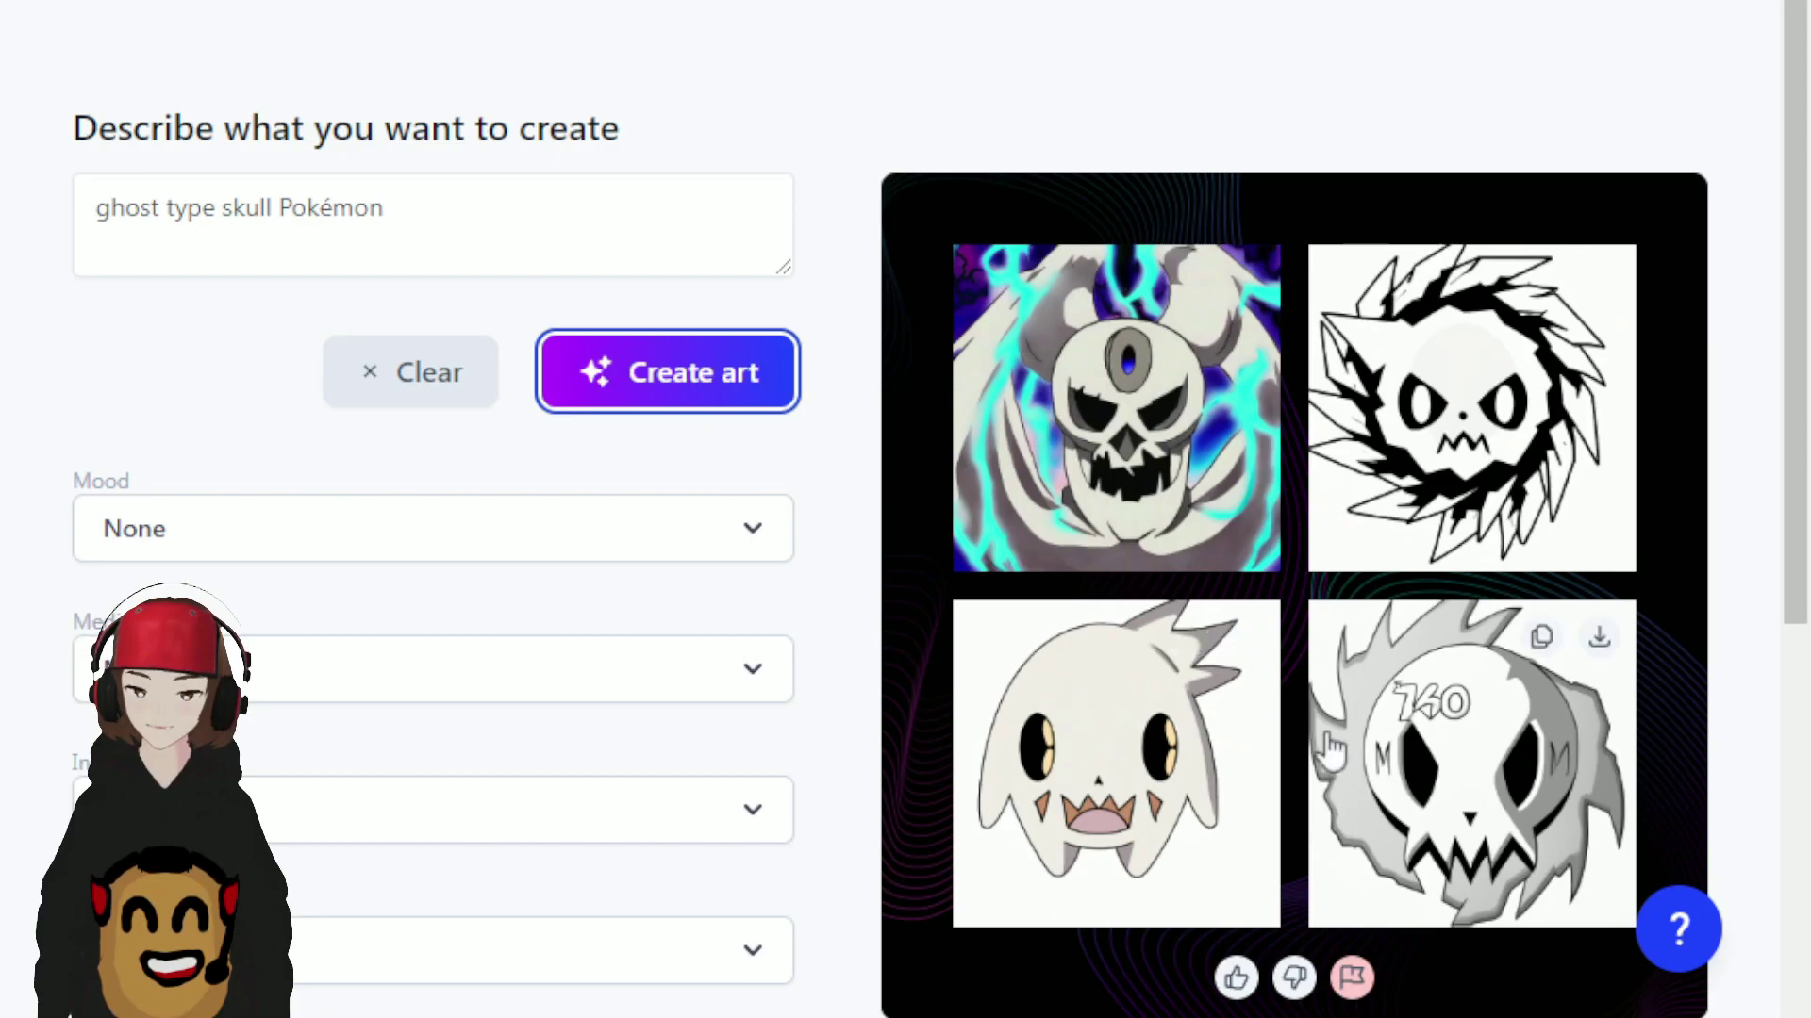
click(1393, 757)
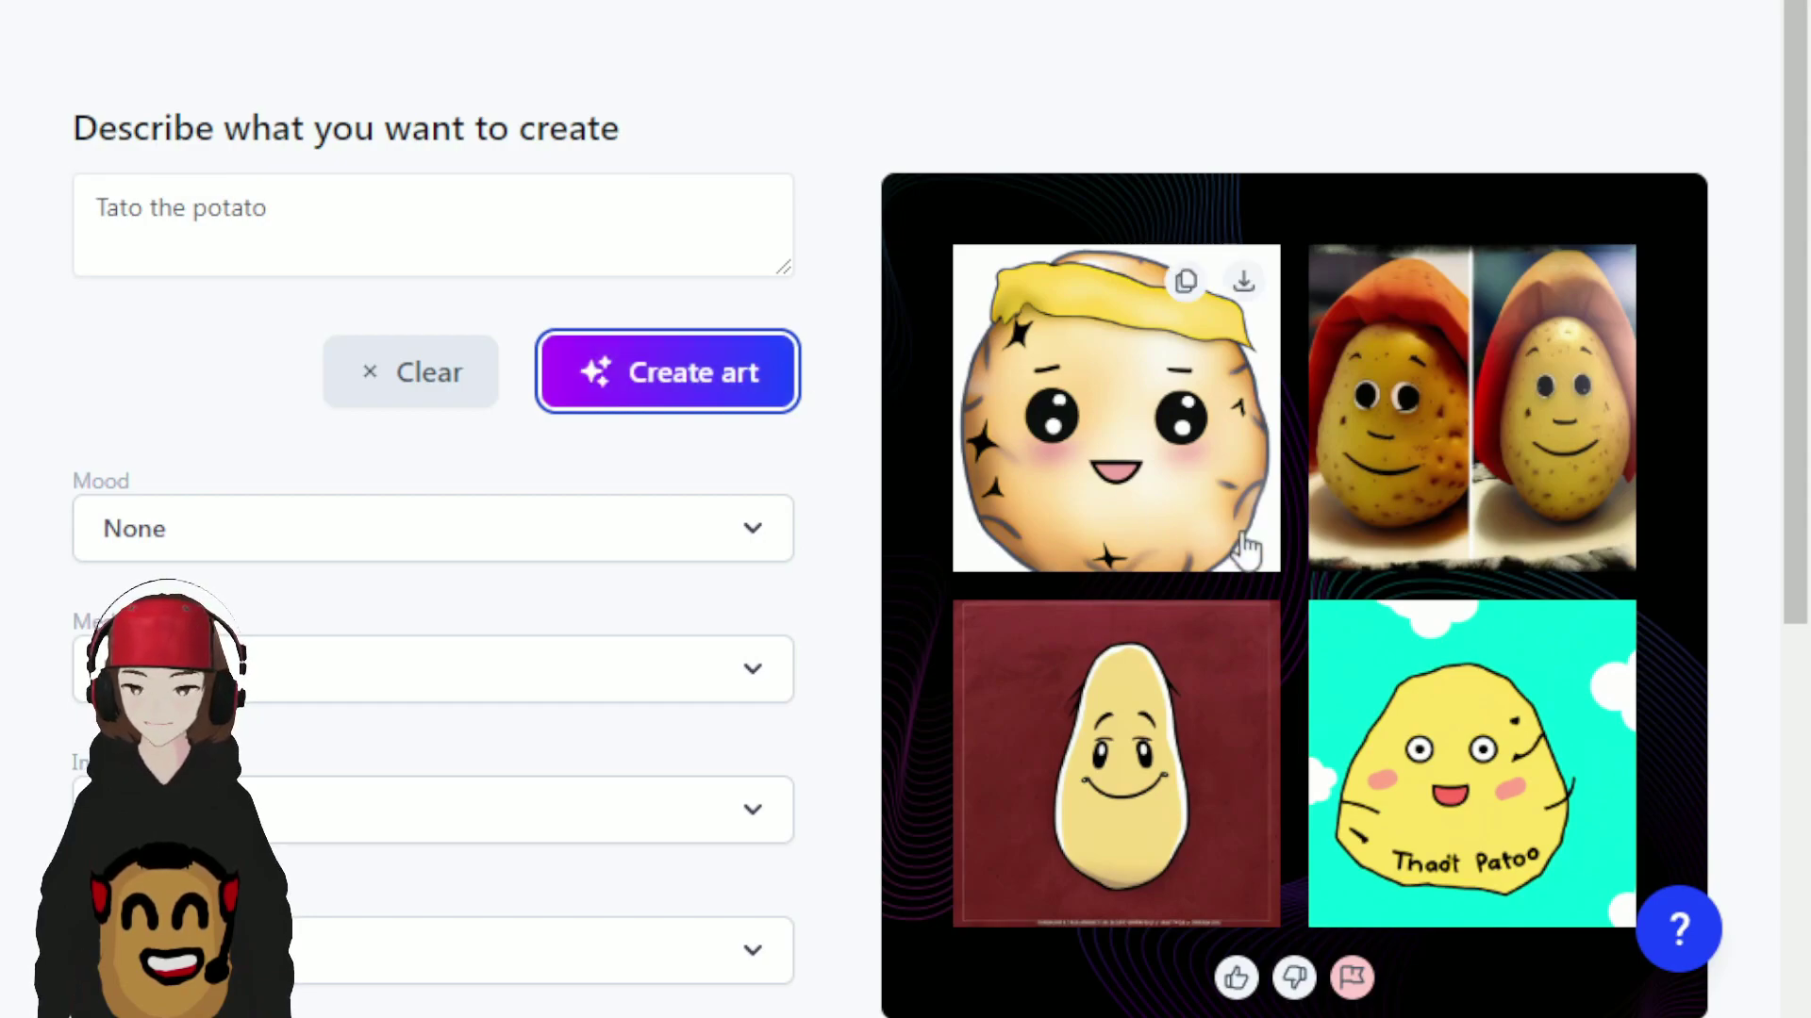
Enlarge the blushing potato with the yellow hair among the "Tato the potato" pictures.
click(1152, 493)
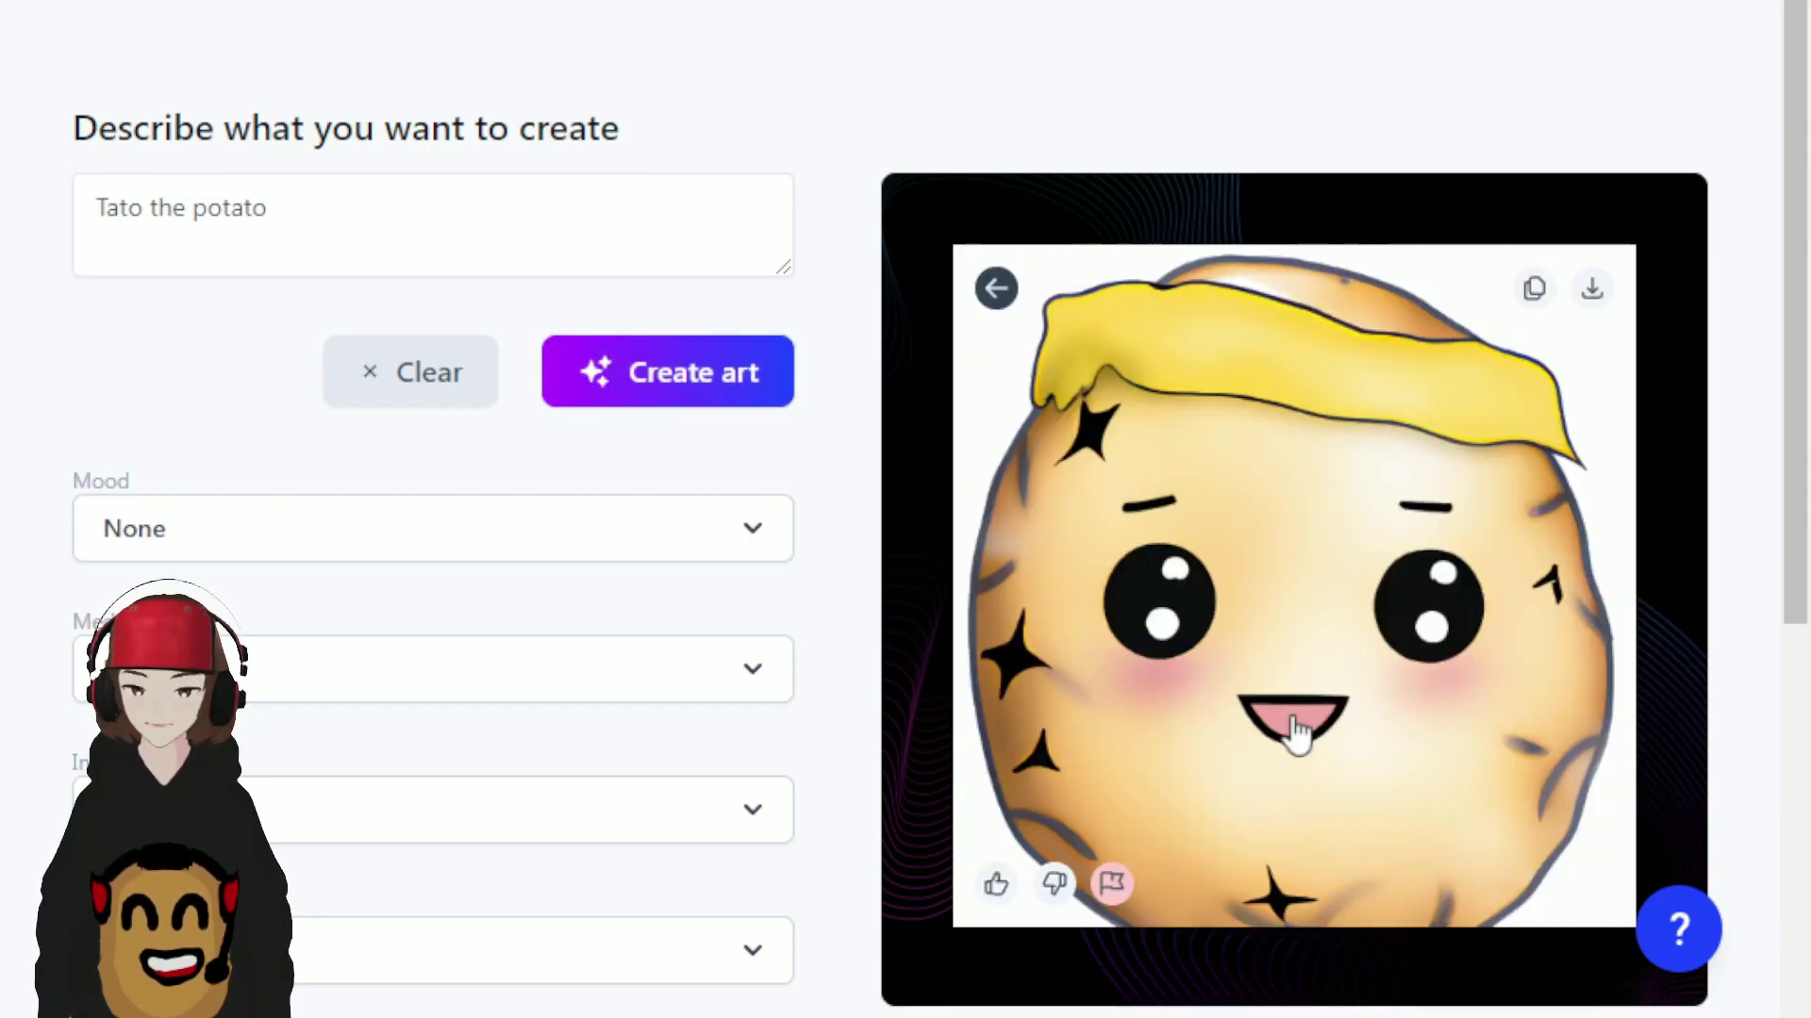